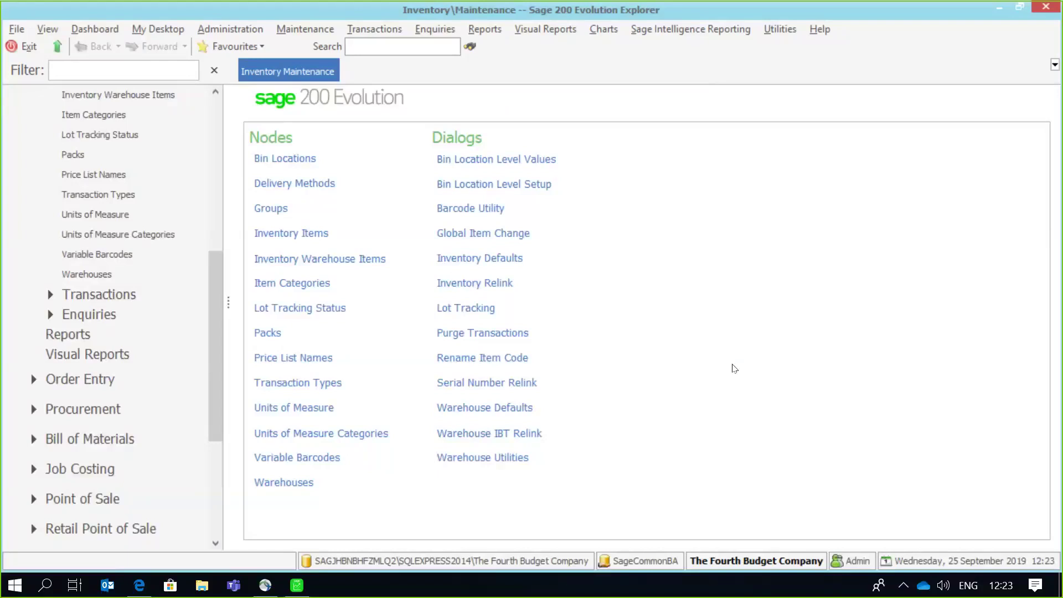
Open the Inventory Defaults and enable Separate Inventory Issue from Customer Invoice in the invoice settings
left_click(501, 260)
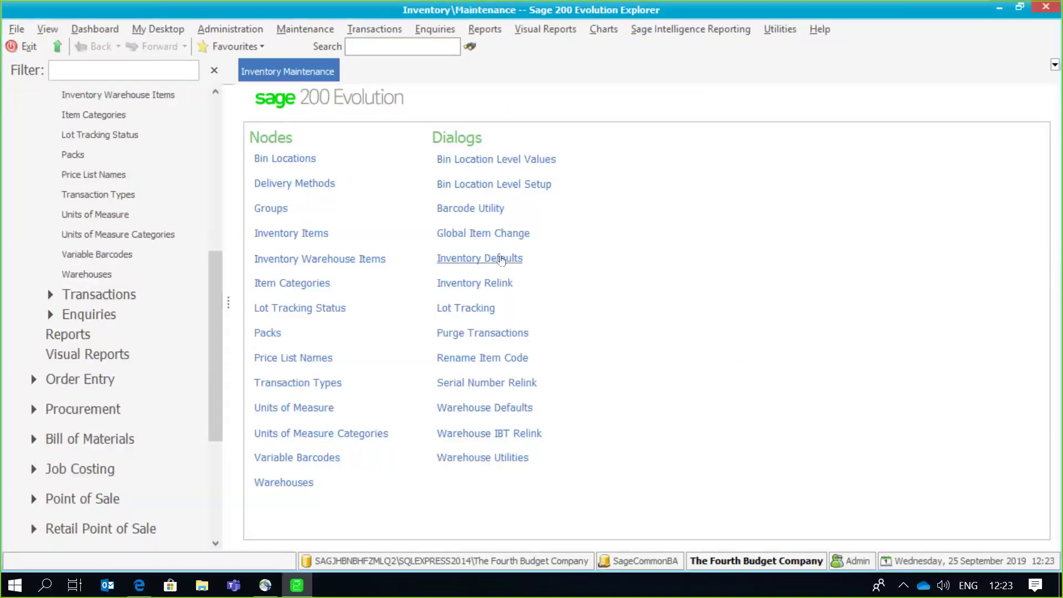
left_click(501, 261)
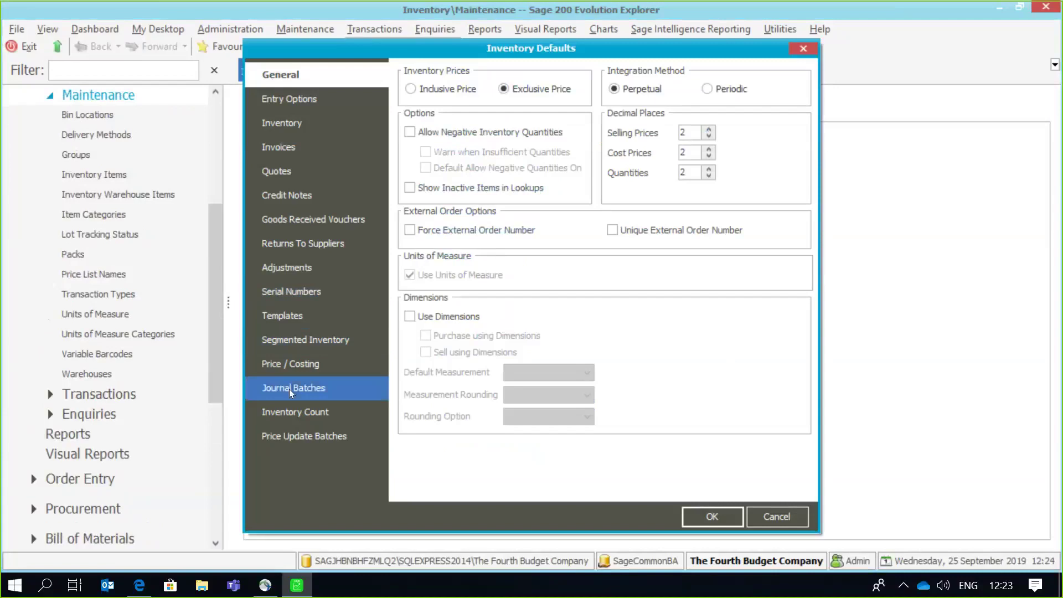
left_click(295, 153)
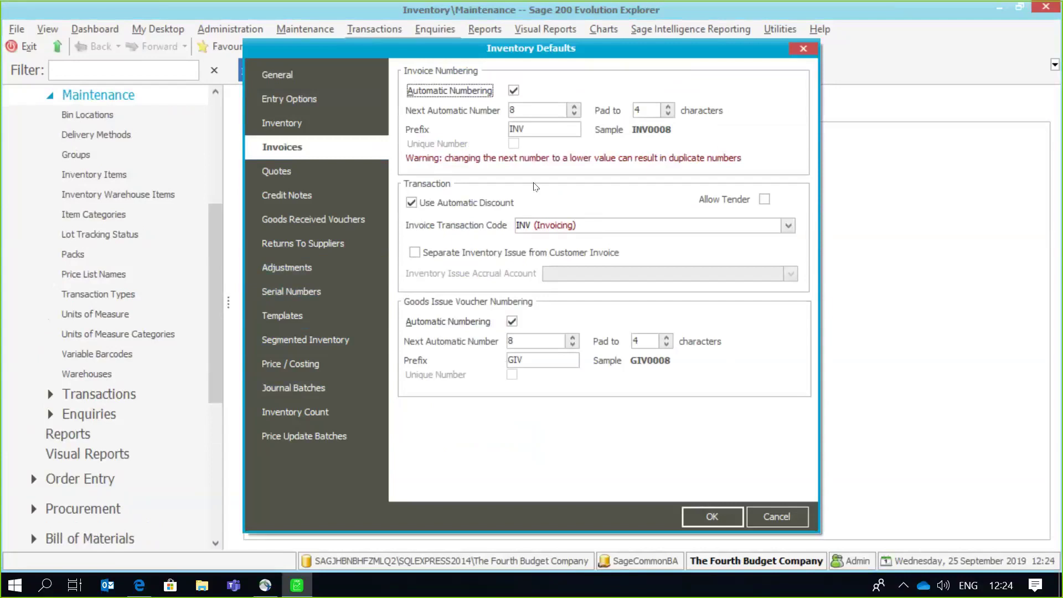
left_click(418, 249)
left_click(415, 250)
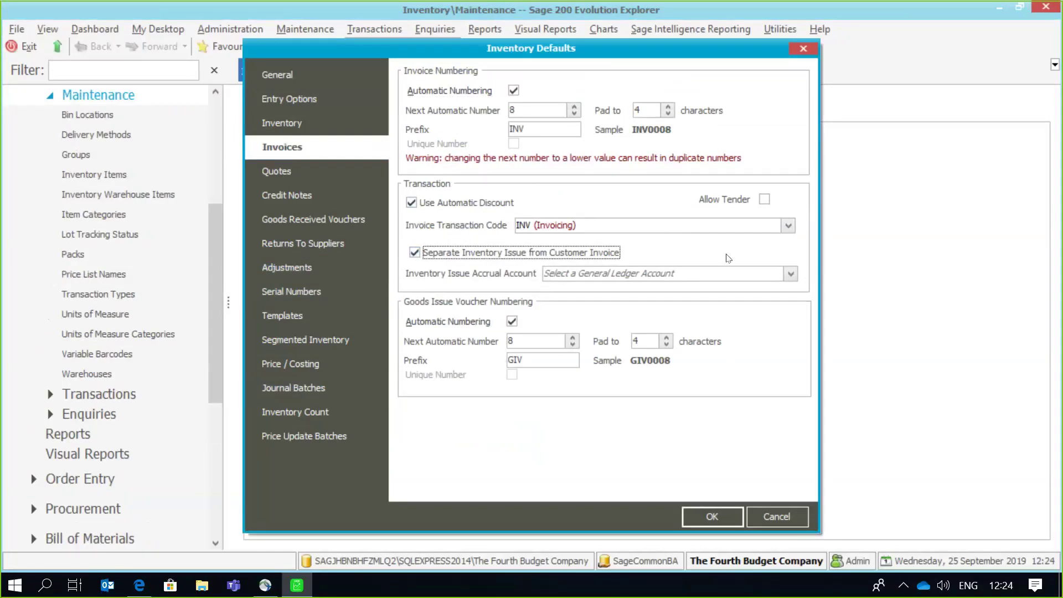
Set the Inventory Issue Accrual Account for invoices to Three Stage Accruals
left_click(789, 275)
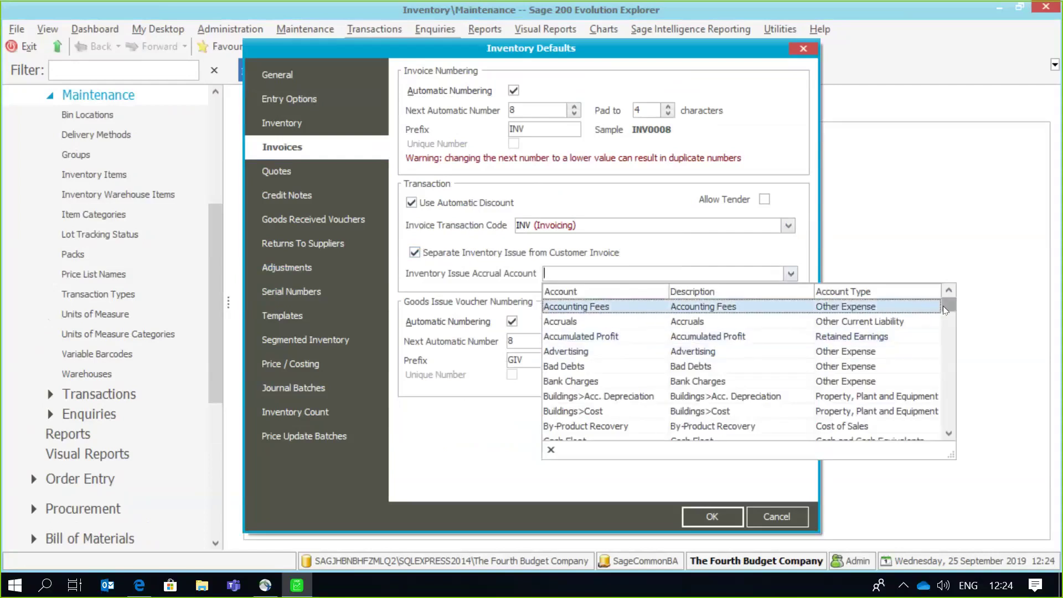
left_click_drag(943, 306, 948, 407)
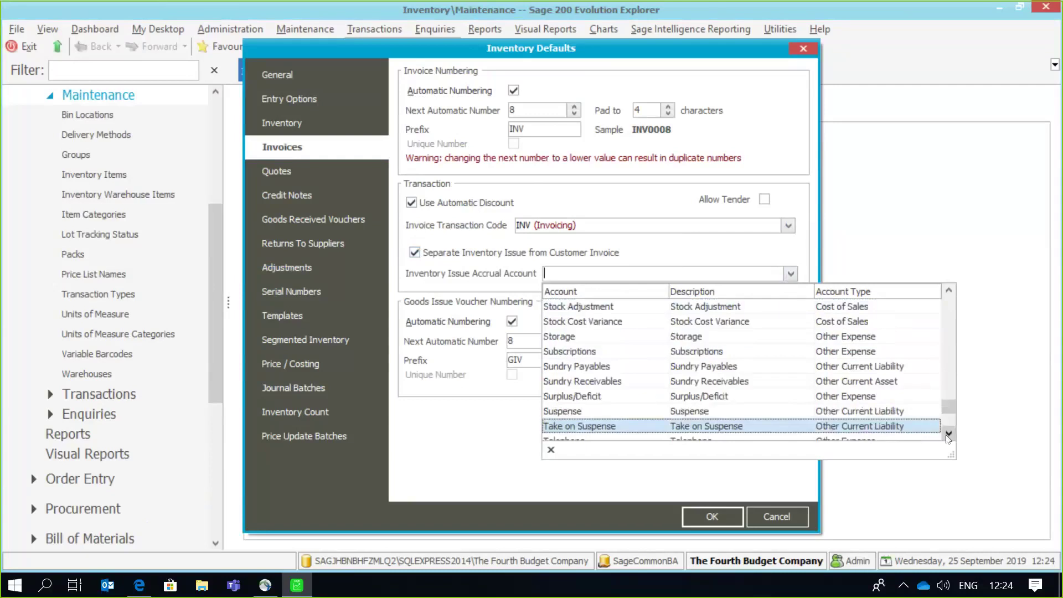
double_click(948, 433)
left_click(948, 433)
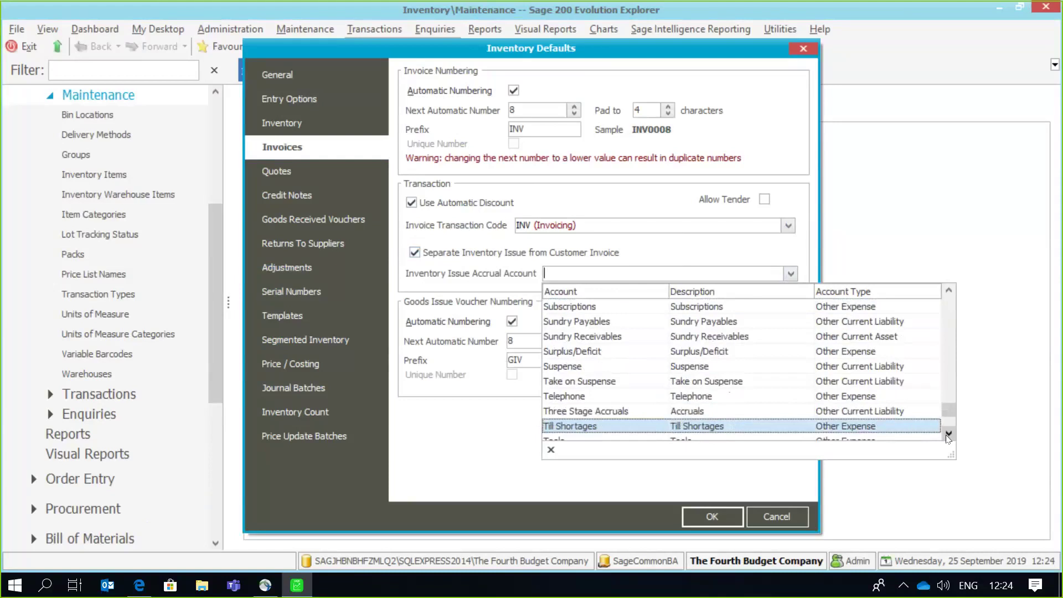
left_click(913, 414)
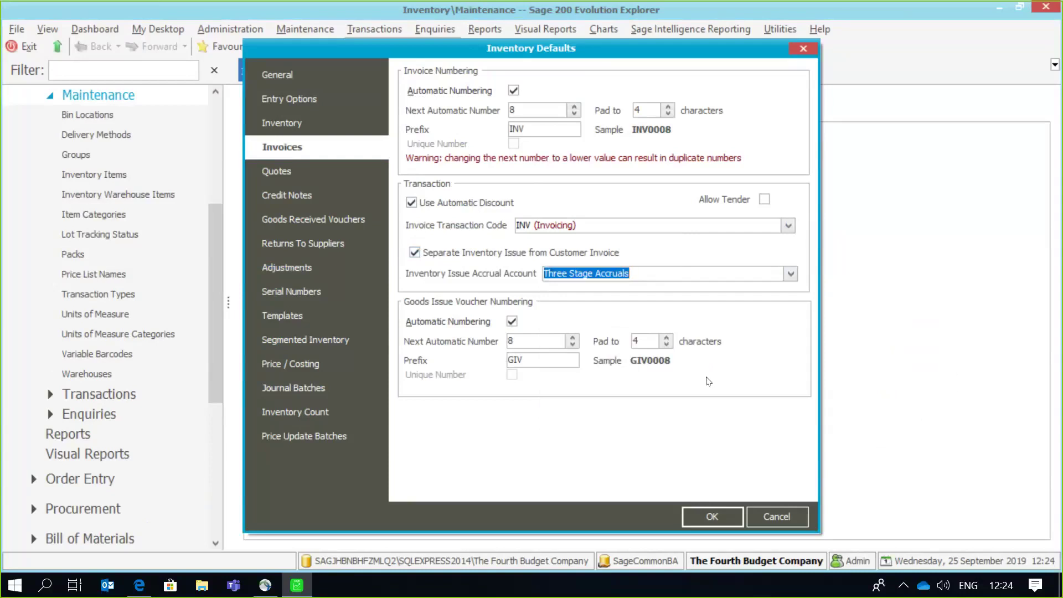
Save the inventory defaults, also turn on the inventory issue/customer invoice split for sales orders, and confirm the Order Entry Defaults
left_click(695, 509)
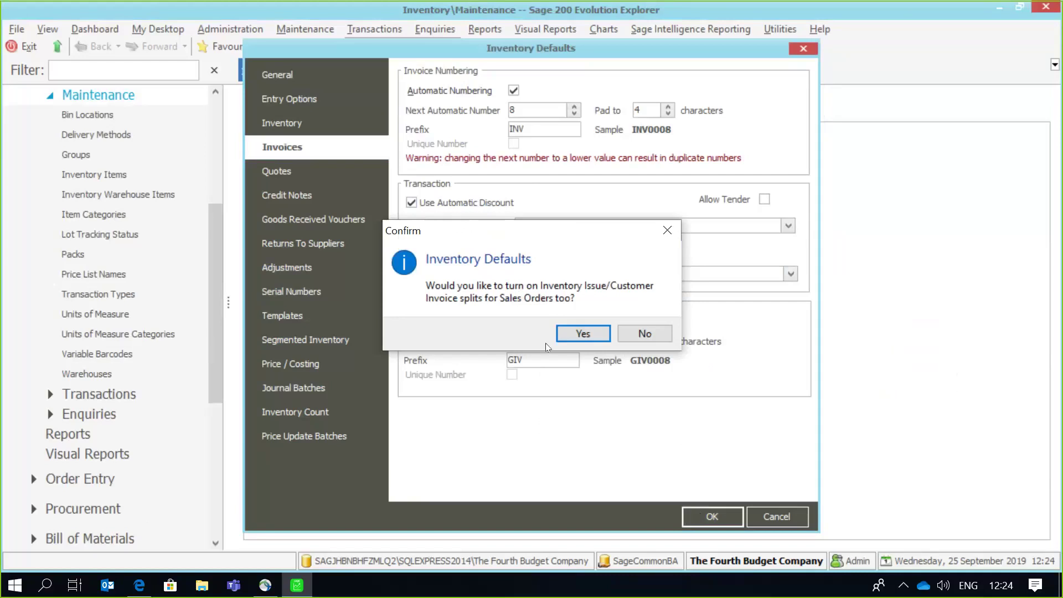
left_click(570, 334)
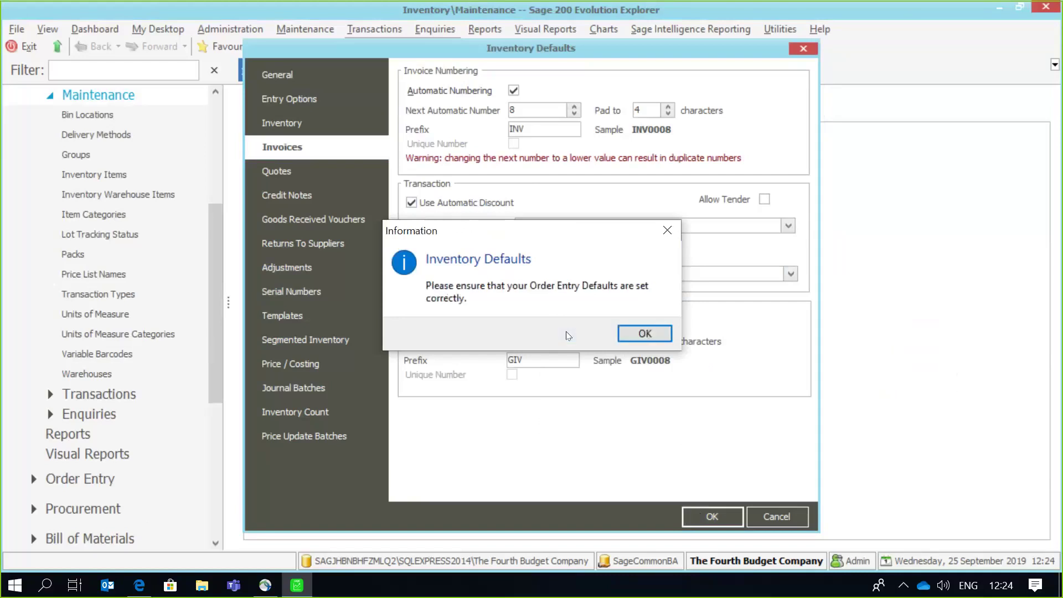
left_click(665, 340)
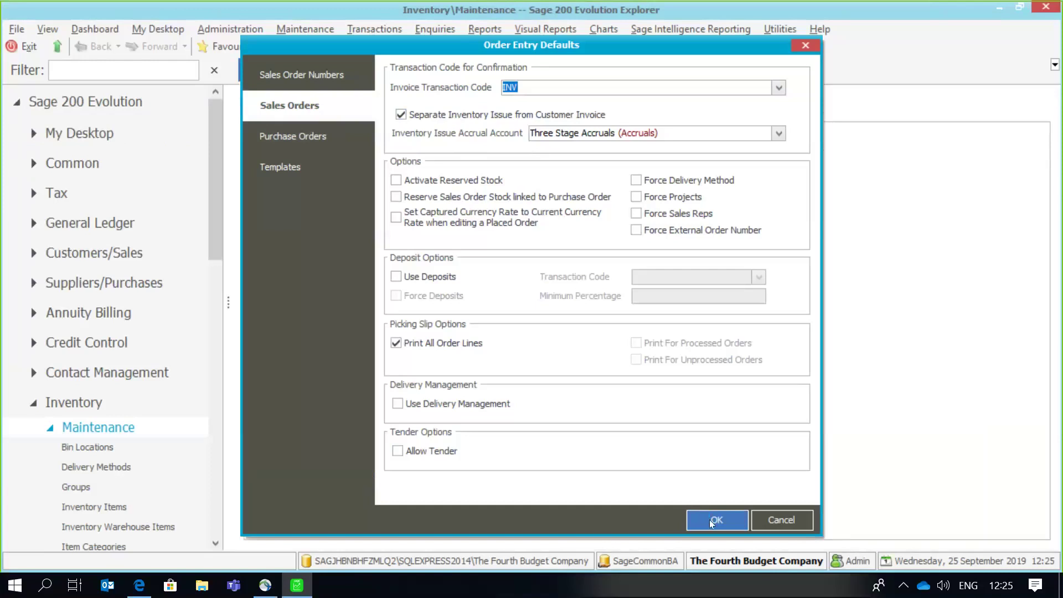
left_click(712, 523)
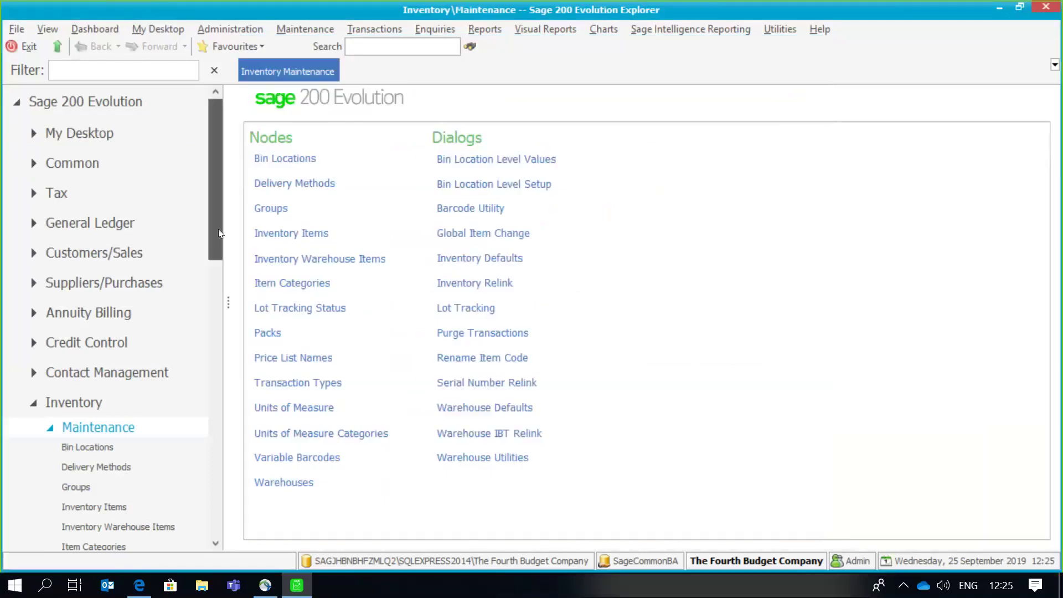
Start a new inventory invoice for the customer Anderson Stationery Company
left_click_drag(218, 228, 214, 336)
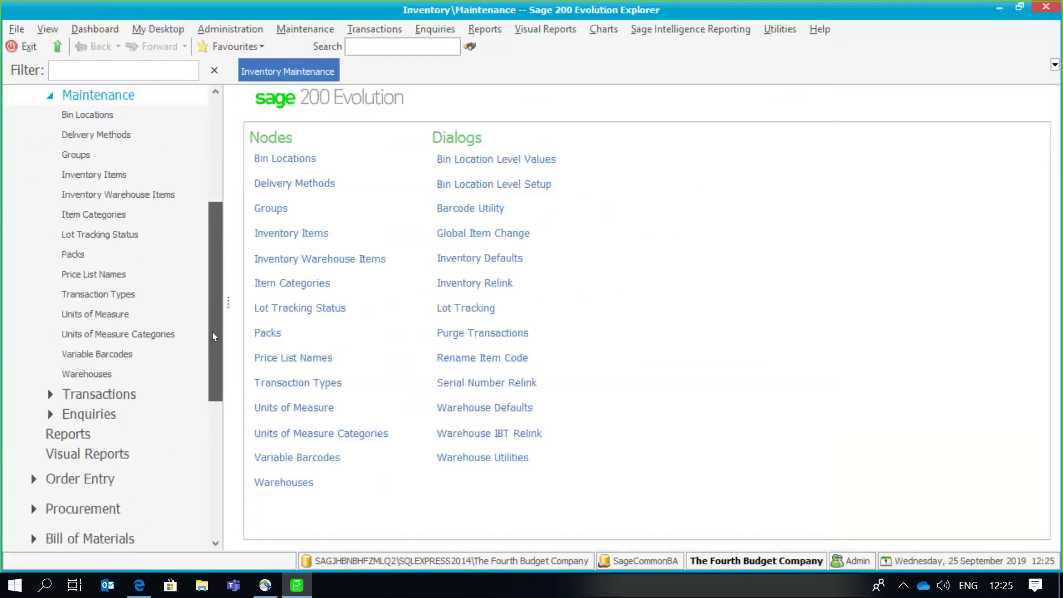
left_click(121, 391)
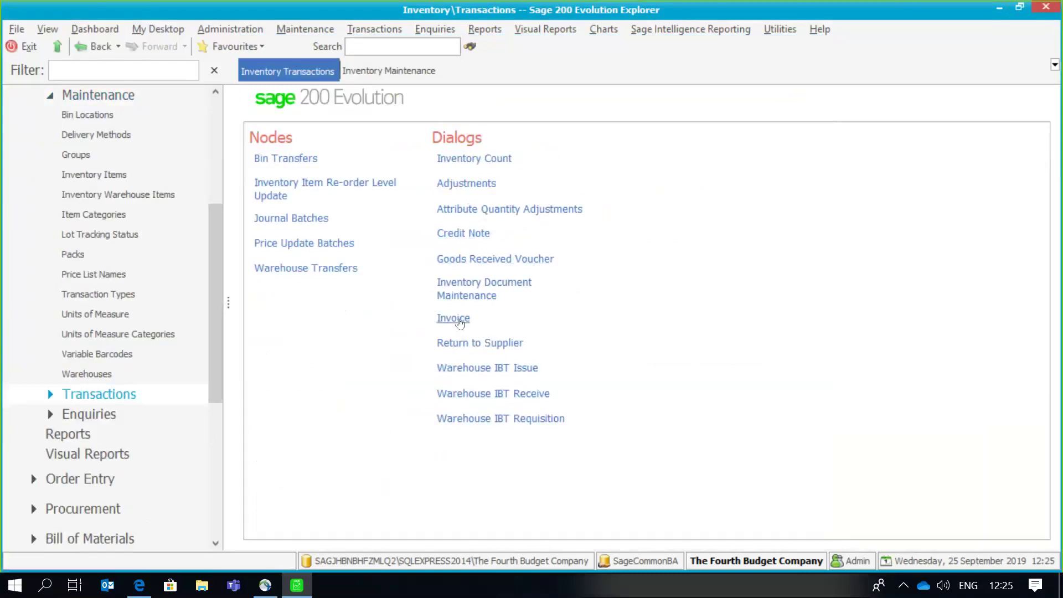
left_click(454, 319)
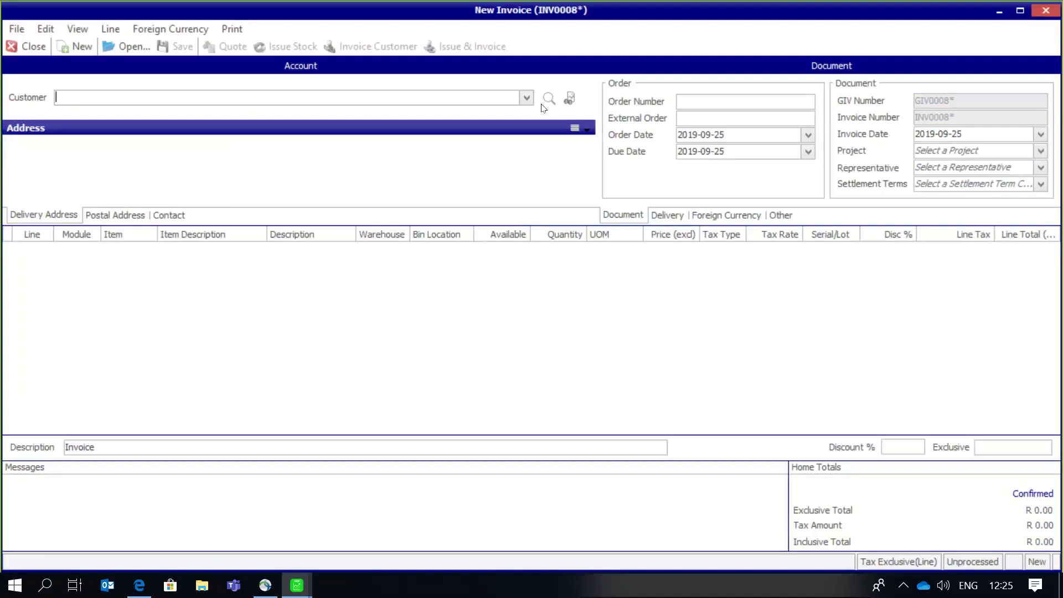
left_click(526, 98)
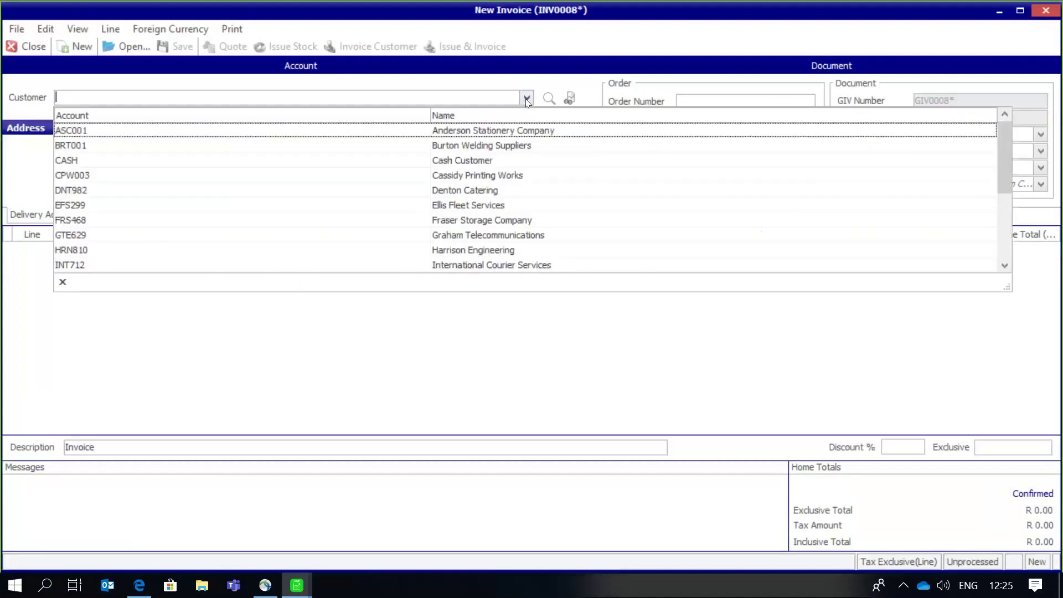
left_click(490, 133)
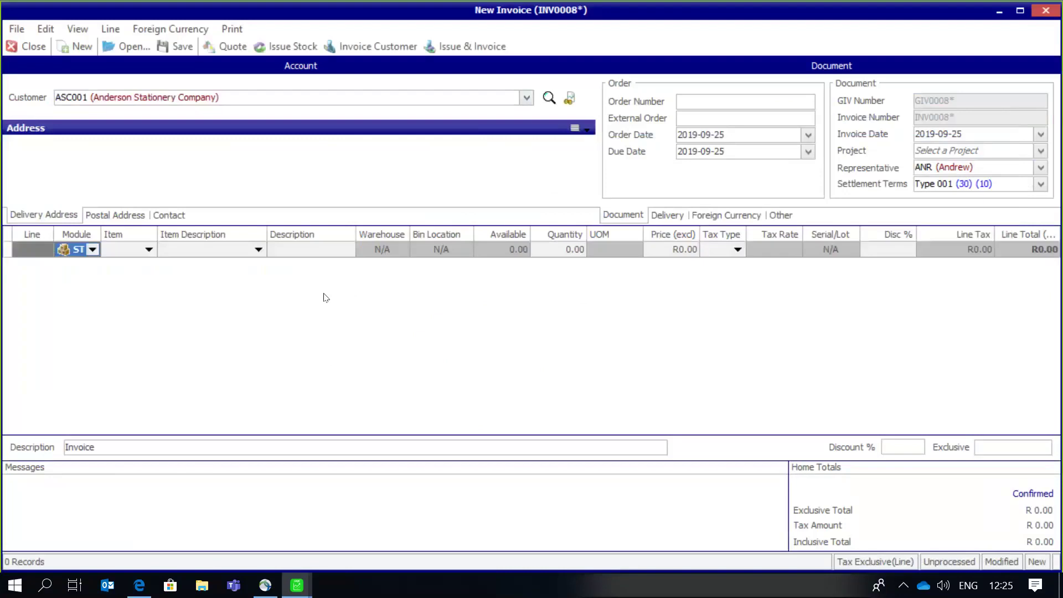
Add an invoice line for item OLV651 (Olive Oil 750ml) with a quantity of 2
left_click(149, 250)
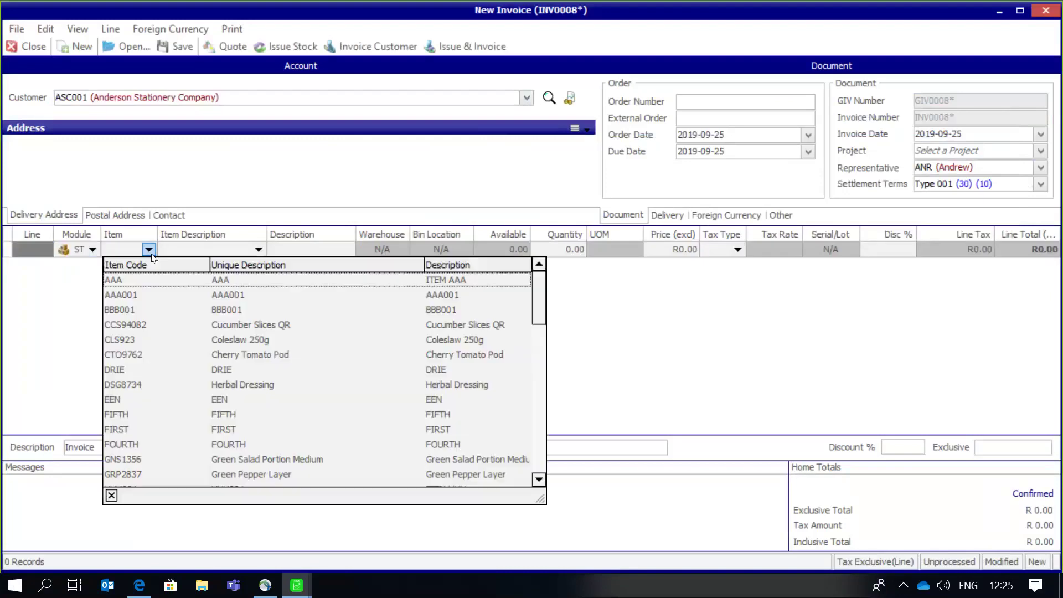
key("Down")
key("Down")
key("Down")
key("Down")
key("Down")
key("Down")
key("Down")
key("Down")
key("Down")
key("Down")
key("Down")
key("Down")
key("Down")
key("Down")
key("Down")
key("Down")
key("Down")
key("Down")
key("Down")
key("Down")
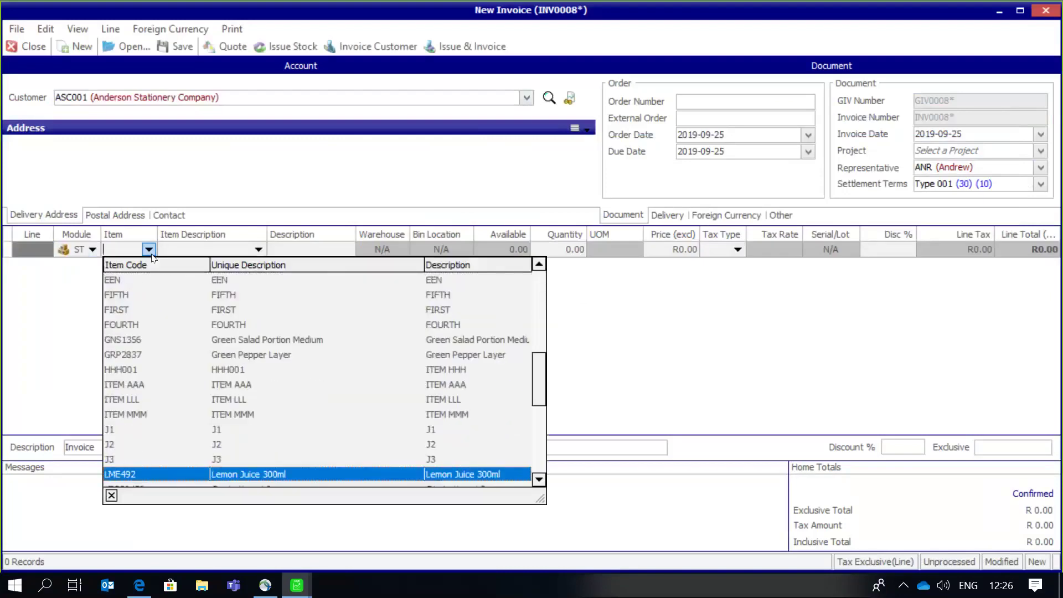
key("Down")
key("Down")
key("Down")
key("Down")
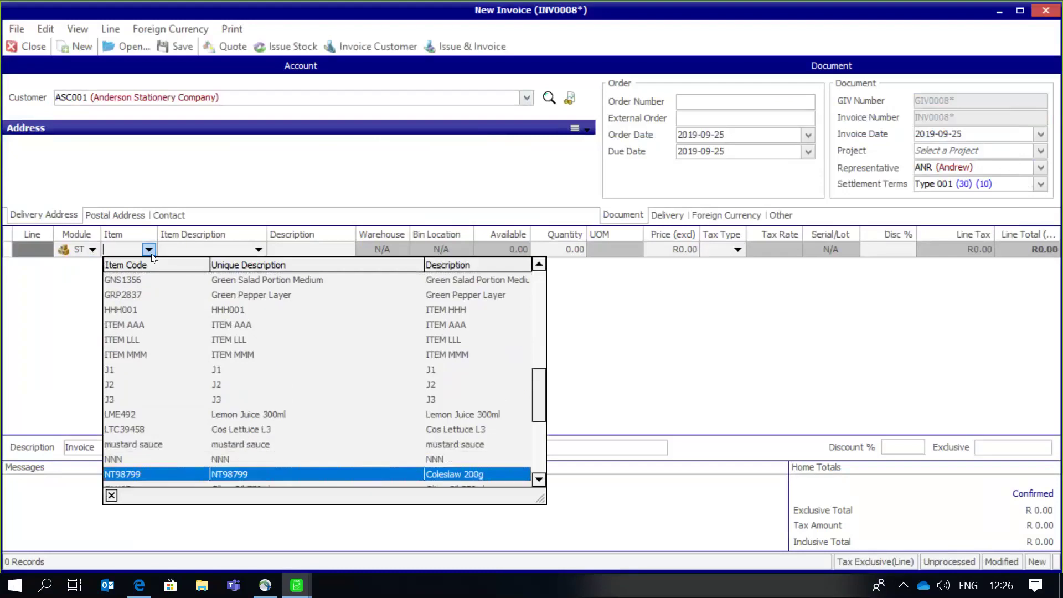
key("Up")
key("Up")
key("Return")
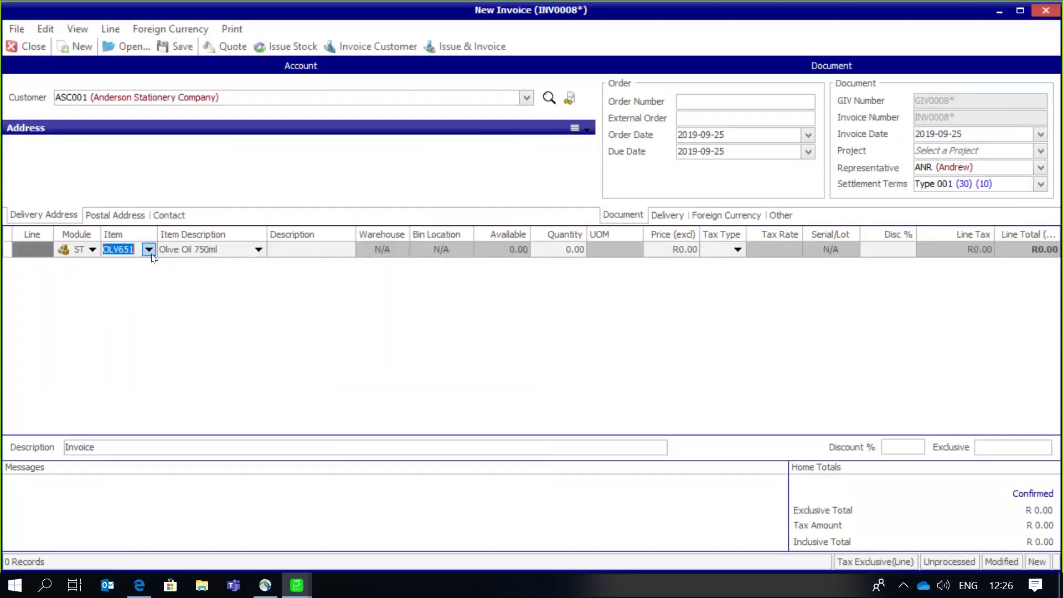
key("Tab")
key("Tab")
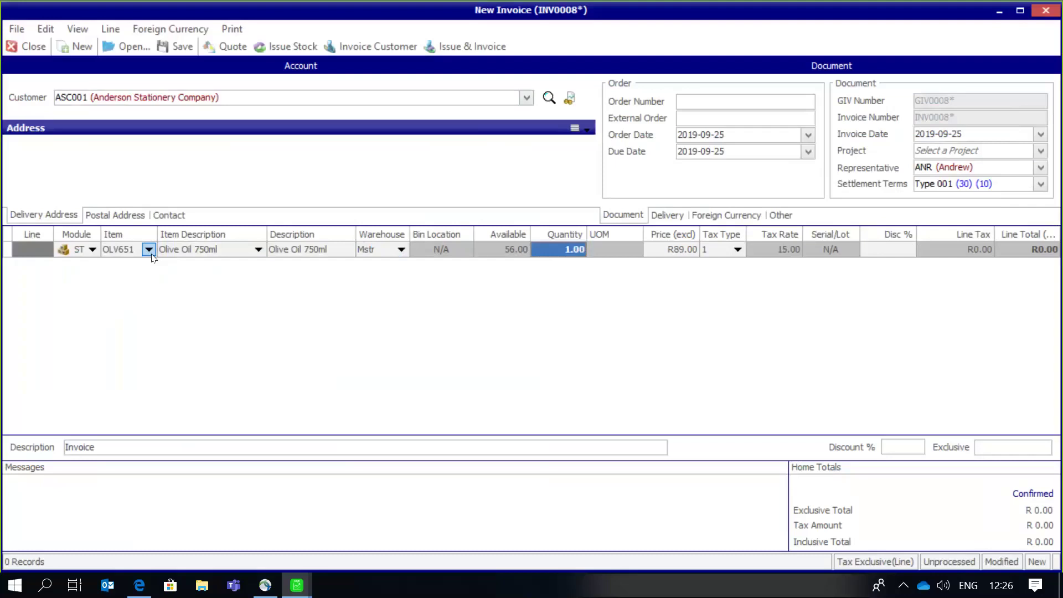
type("2")
key("Tab")
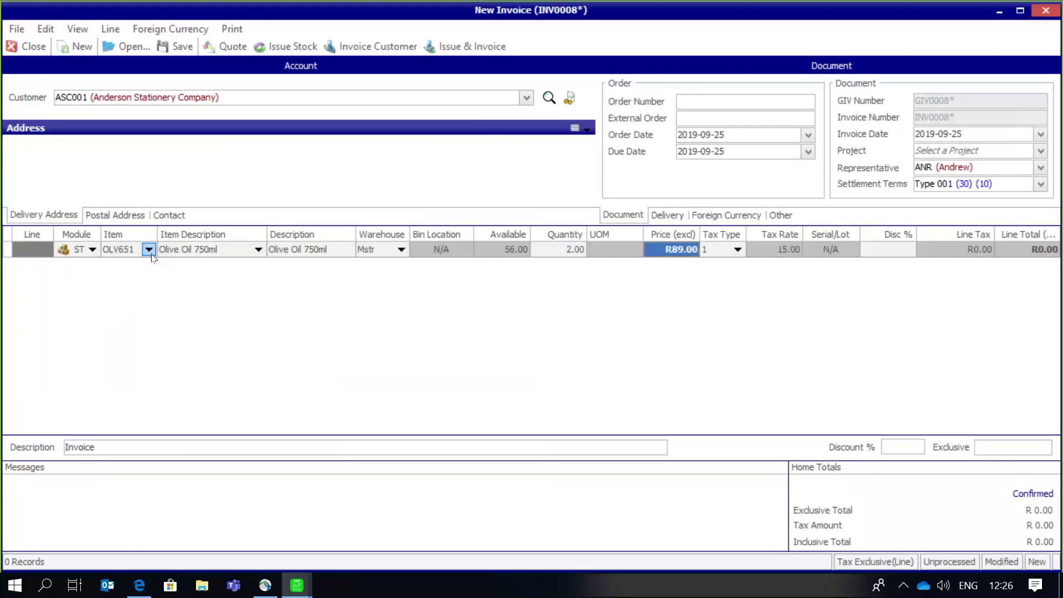
key("Tab")
key("Tab")
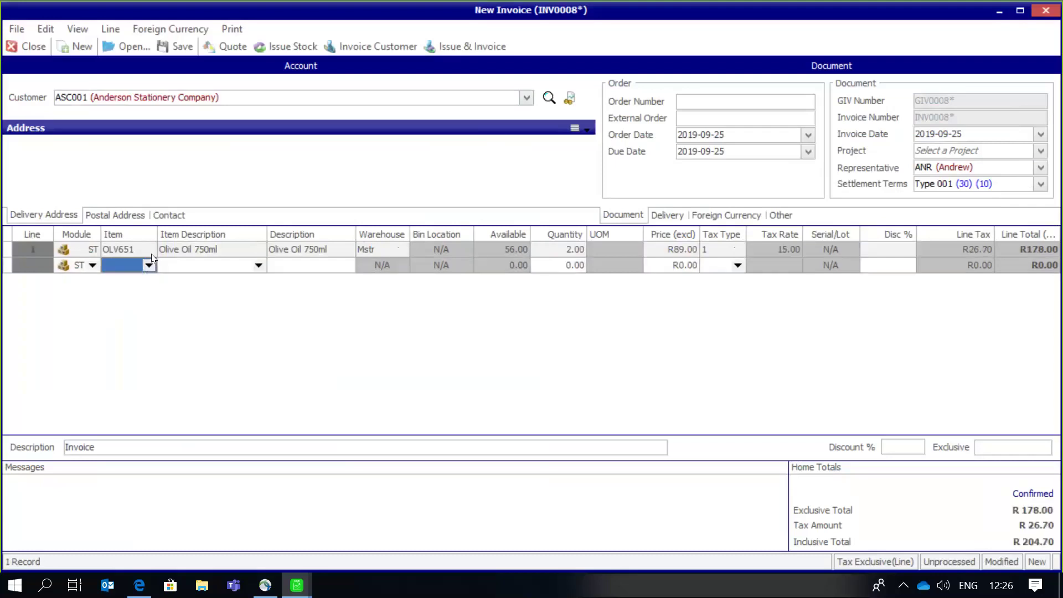
Add a second invoice line for item RSN872 (Raisins 300g) with a quantity of 4
type("RRR001")
left_click(149, 265)
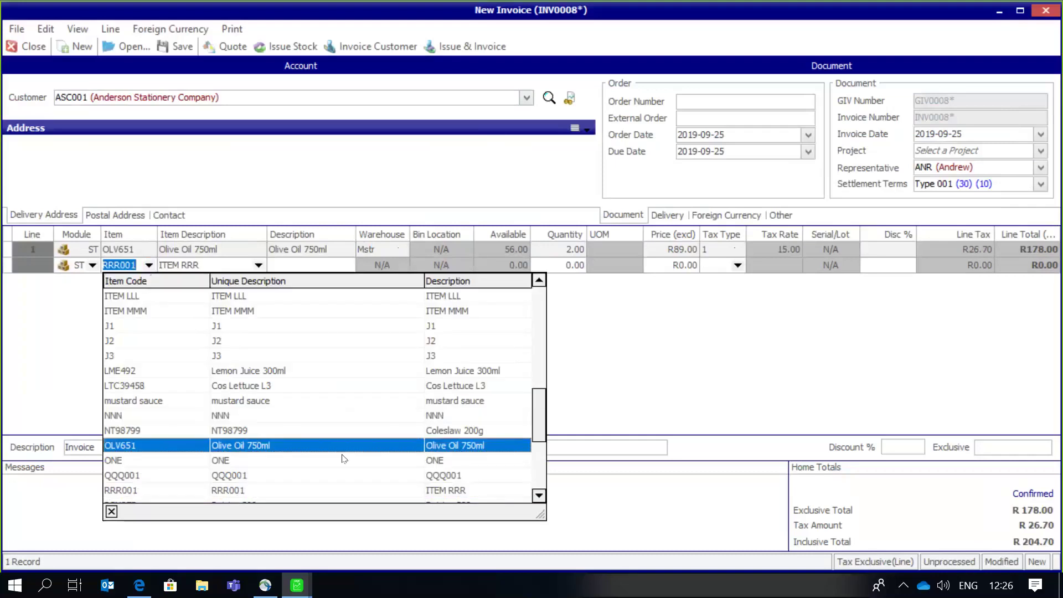
left_click(539, 497)
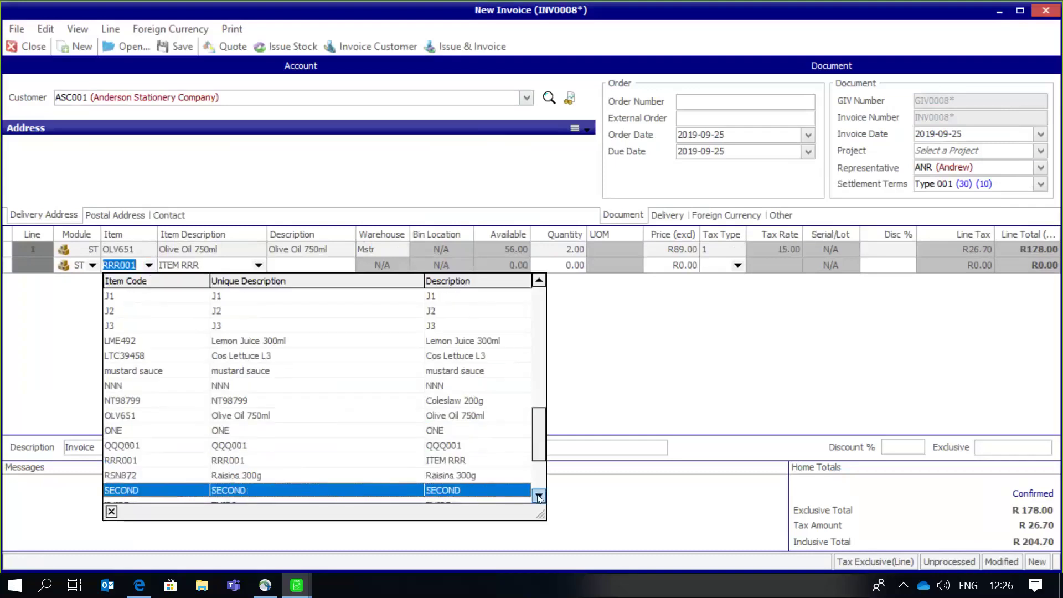
left_click(330, 478)
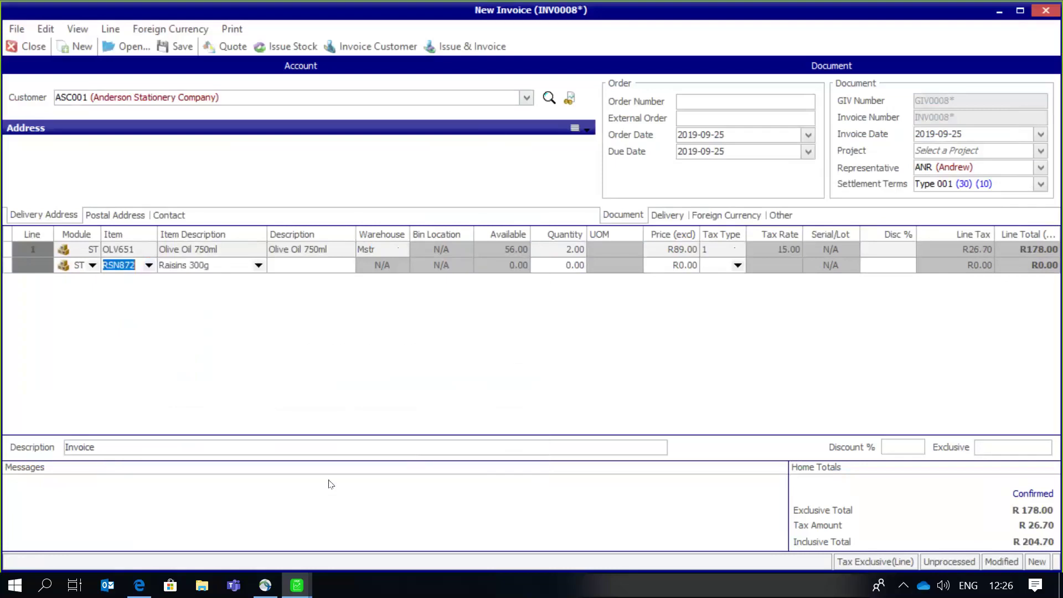
key("Tab")
key("Tab")
type("M")
key("Tab")
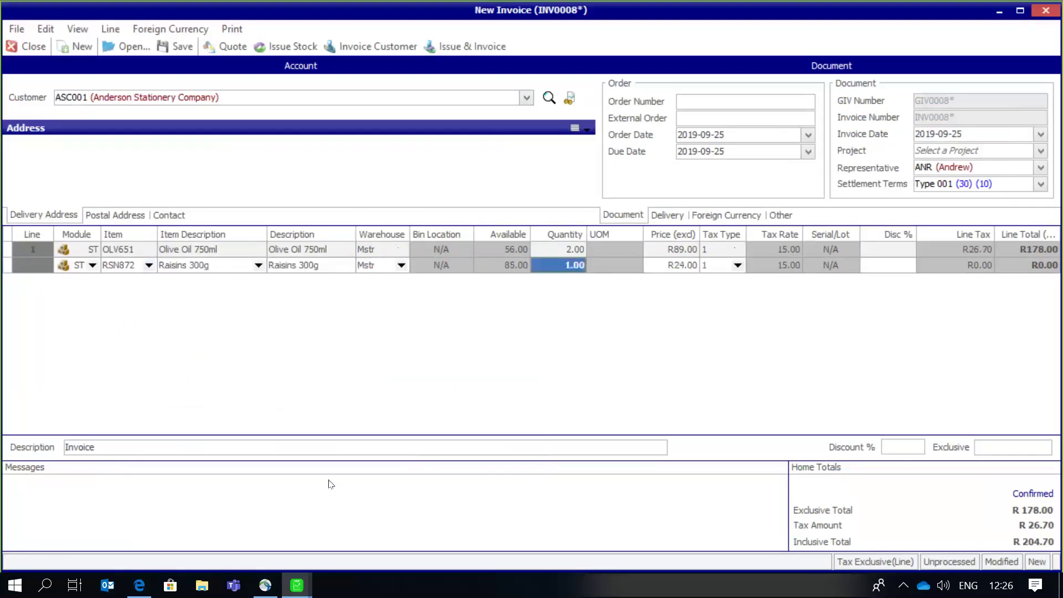
type("4")
key("Tab")
key("Tab")
key("Tab")
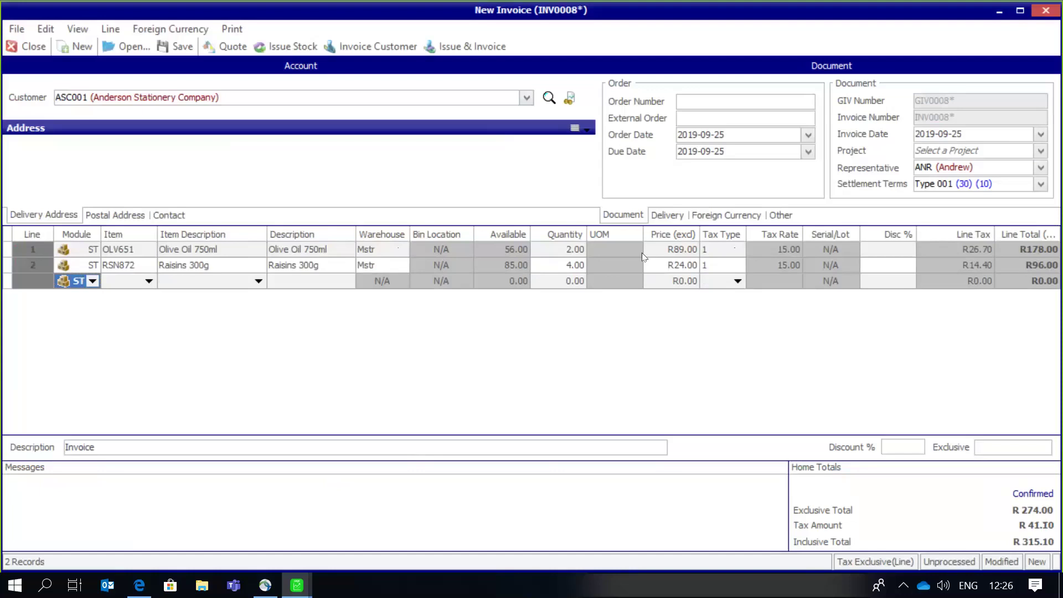
Process the Anderson Stationery Company invoice with Issue & Invoice, without printing the document
left_click(487, 48)
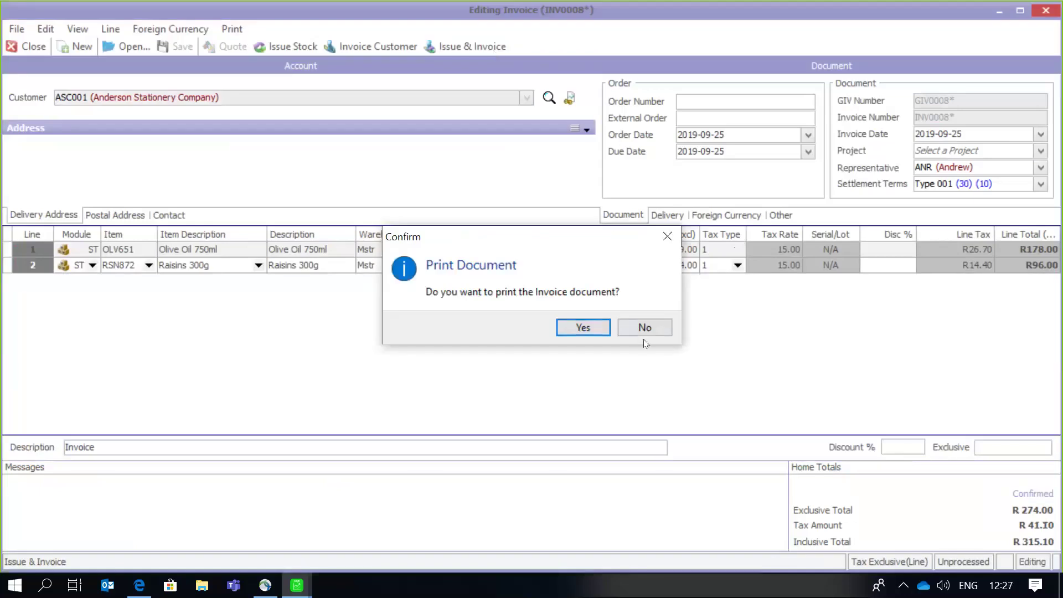
left_click(655, 333)
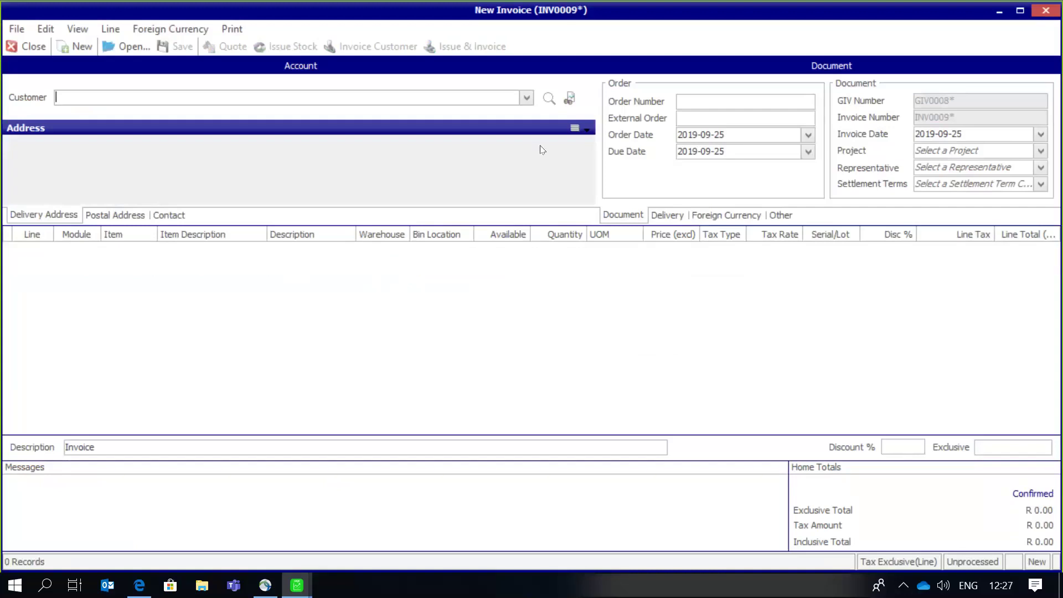
Select Burton Welding Suppliers (BRT001) as the invoice customer and choose item RSN872 (Raisins 300g) for the first line
left_click(528, 101)
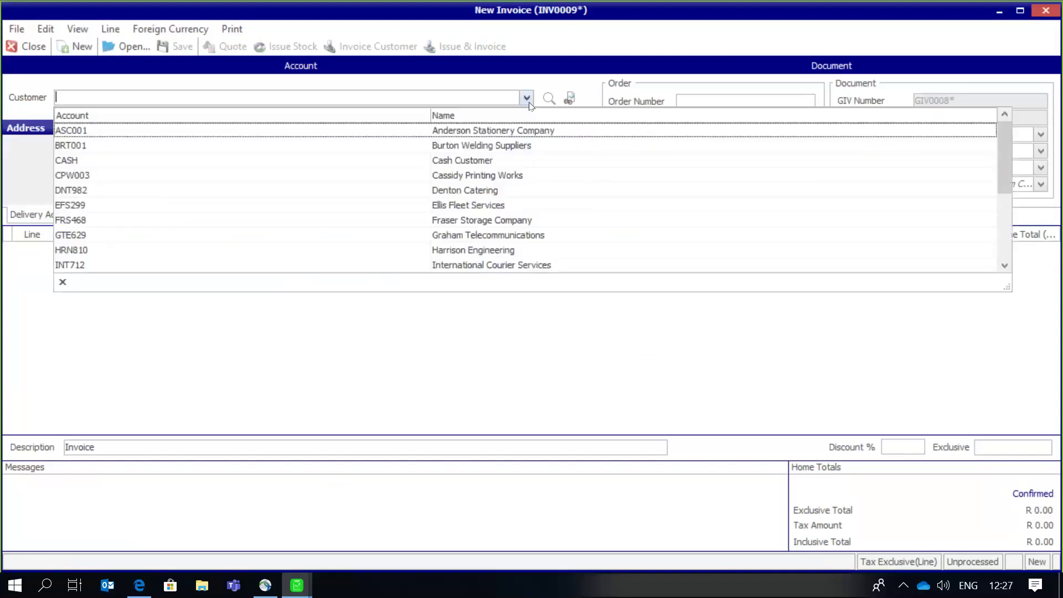
left_click(501, 145)
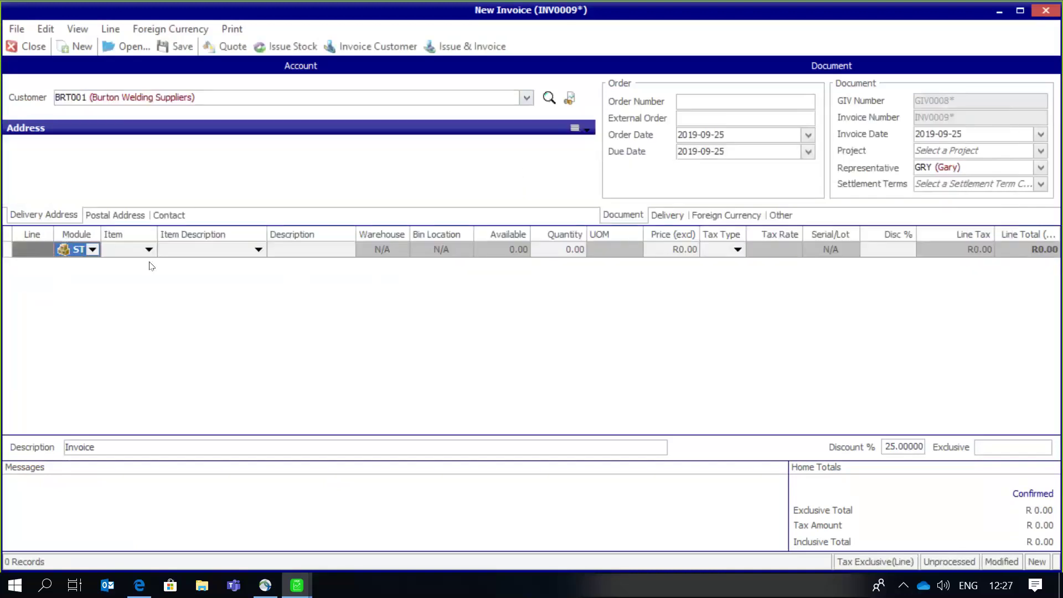
left_click(149, 250)
key("Down")
key("Down")
key("Down")
key("Down")
key("Down")
key("Down")
key("Down")
key("Down")
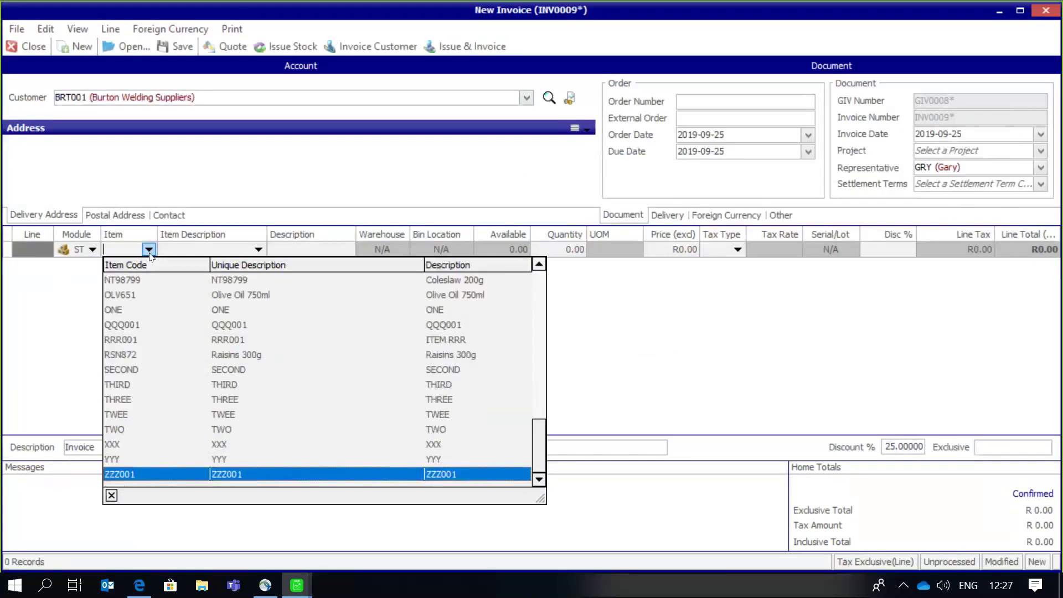
key("Up")
key("Up")
key("Up")
key("Up")
key("Up")
key("Up")
key("Up")
key("Up")
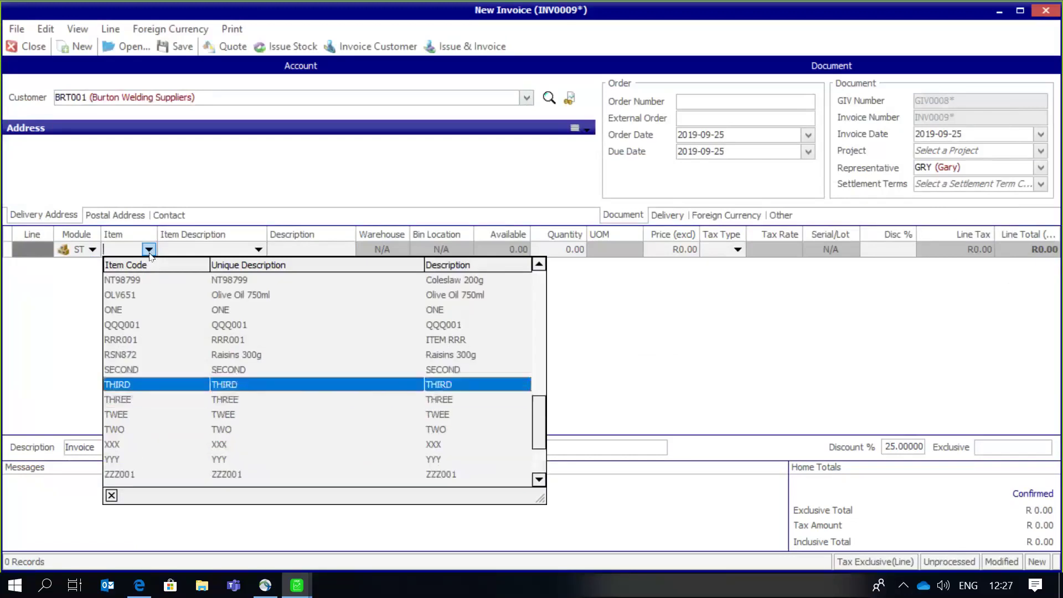
key("Return")
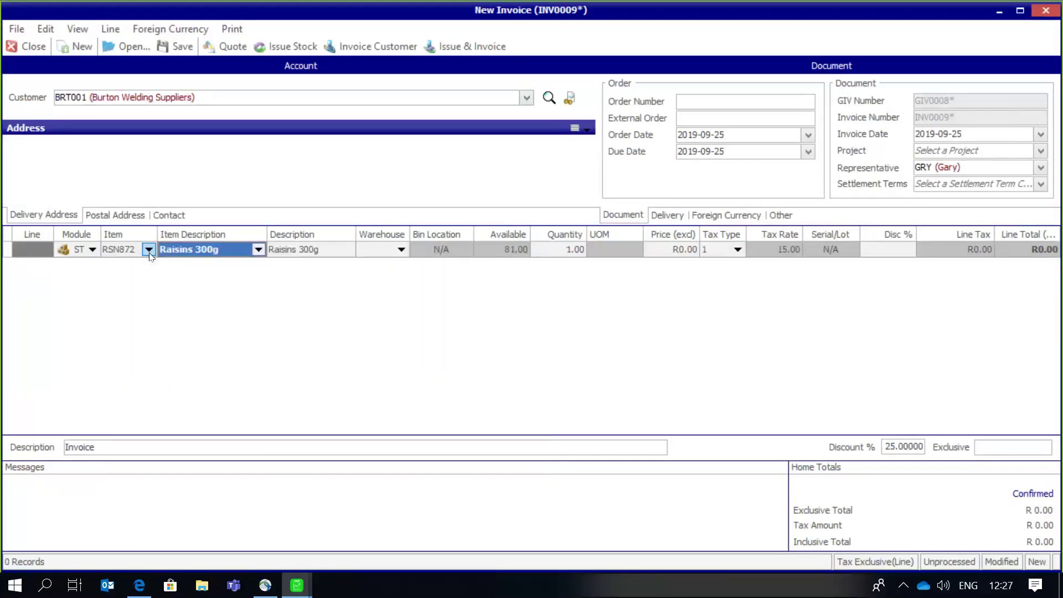
Complete the Raisins 300g line with warehouse Mstr and a quantity of 8
key("Tab")
type("M")
key("Tab")
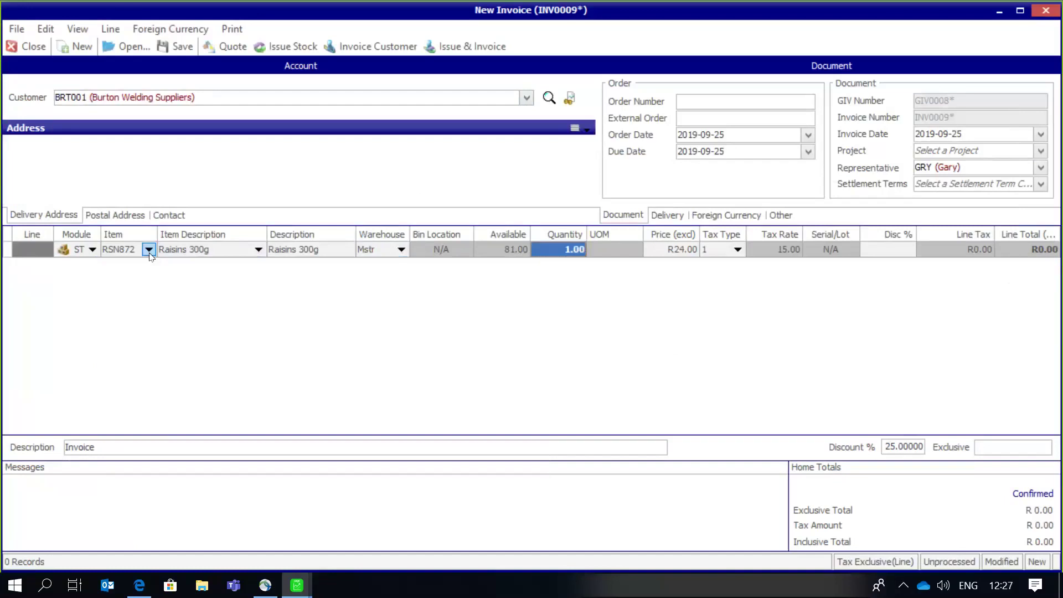
type("8")
key("Tab")
key("Tab")
key("Tab")
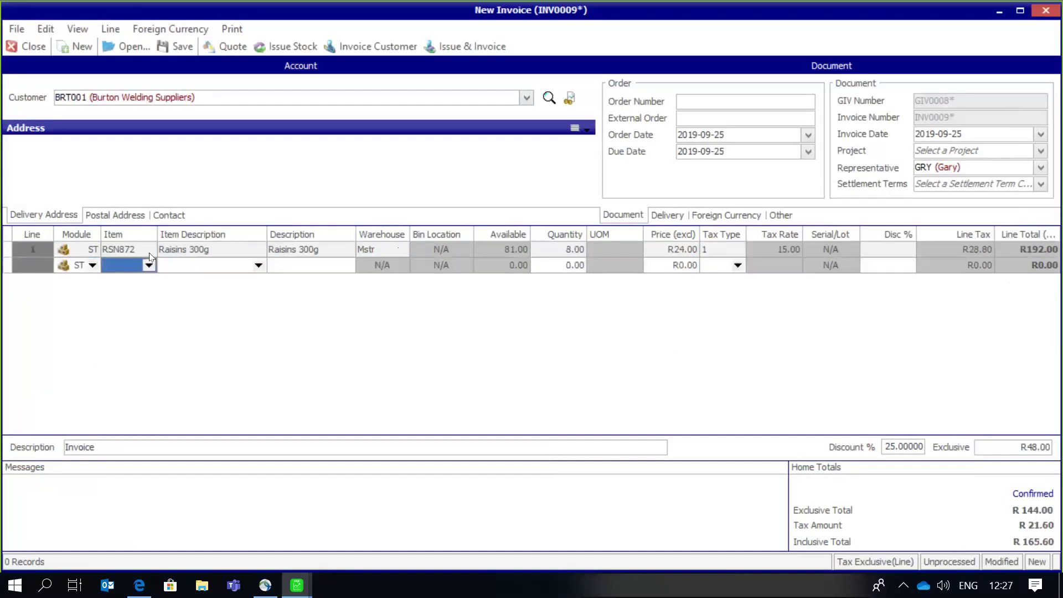
Add a second invoice line for item OLV651 (Olive Oil 750ml) from warehouse Mstr with a quantity of 3
type("OLV651")
key("Tab")
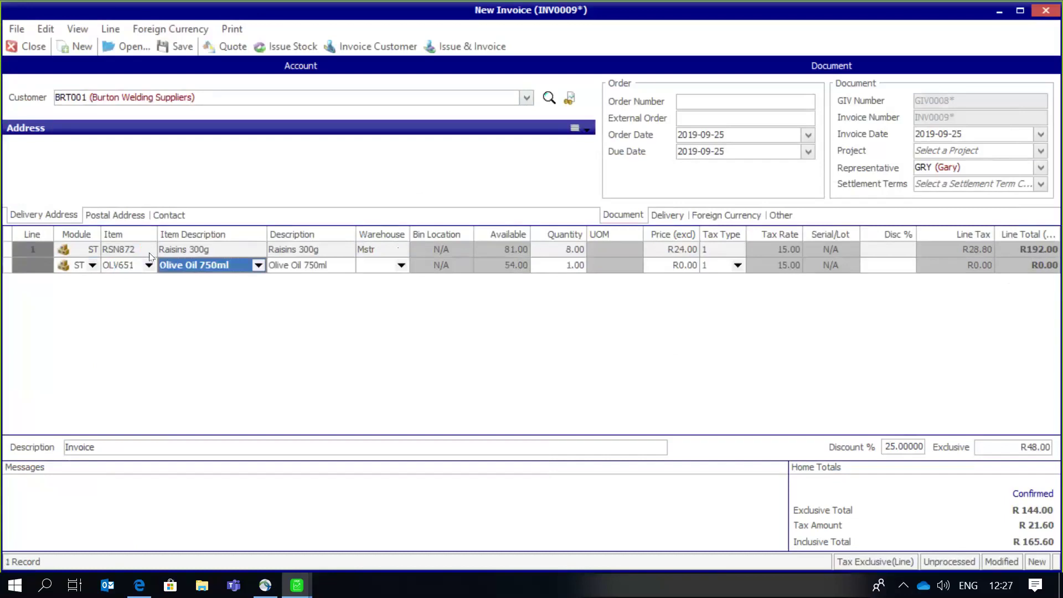
key("Tab")
key("Tab")
type("M")
key("Tab")
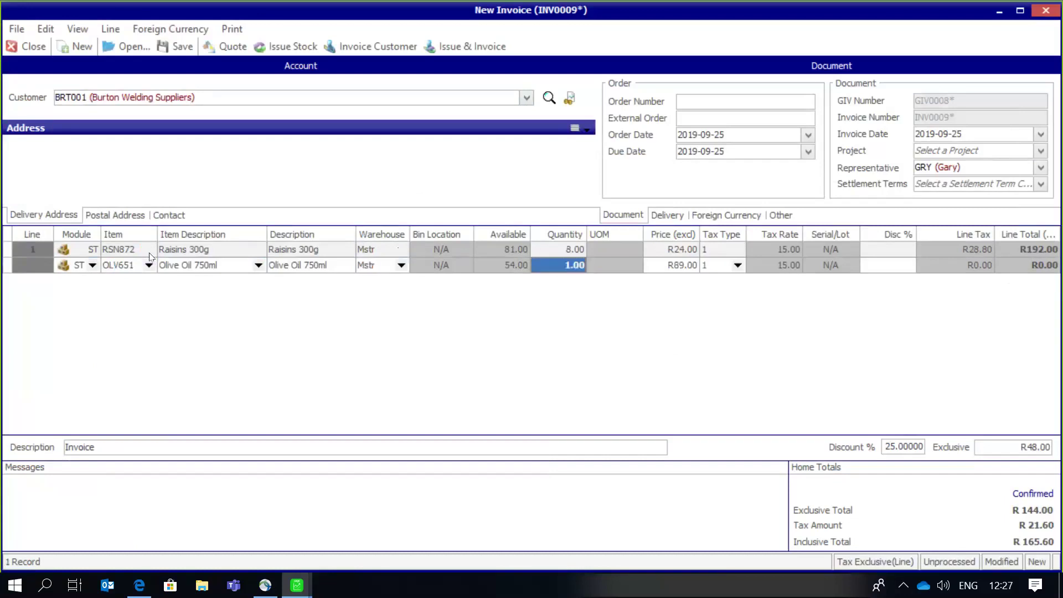
type("3")
key("Tab")
key("Tab")
key("Tab")
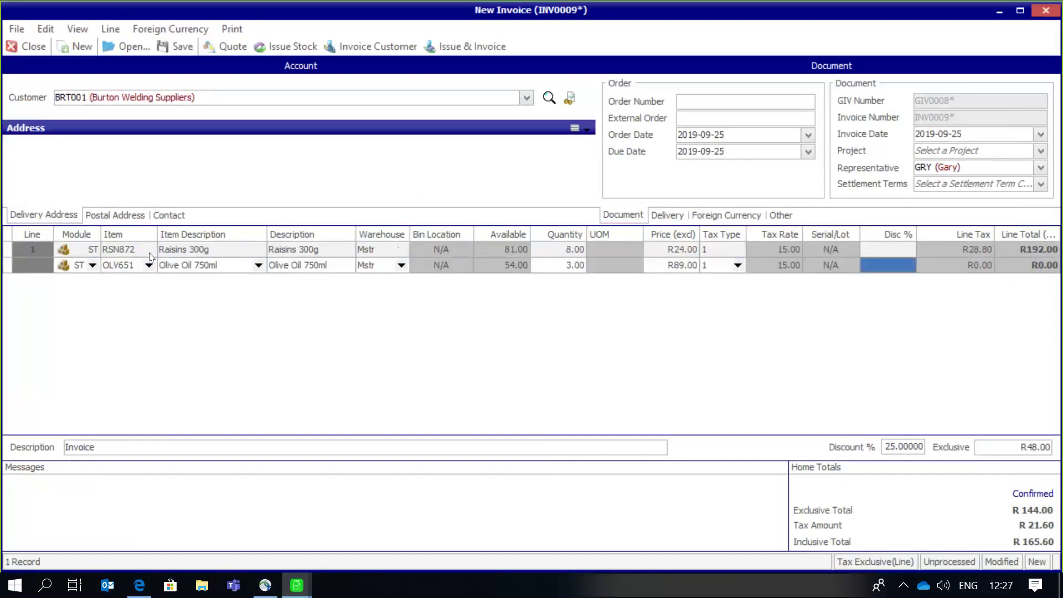
key("Tab")
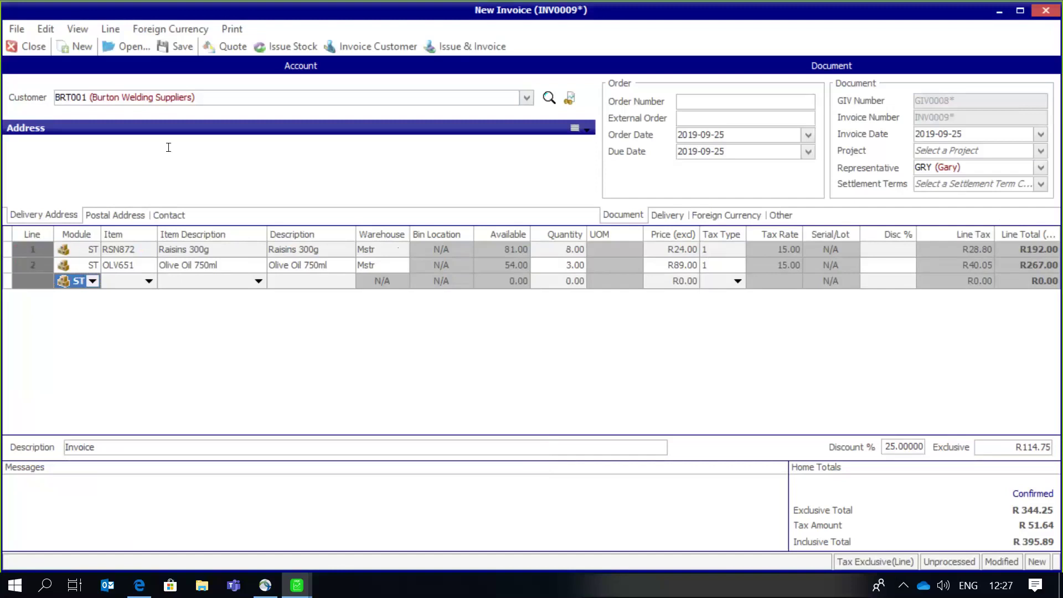
Issue the stock for the Burton Welding Suppliers invoice, preview its Goods Issue Voucher, and close the preview
left_click(280, 47)
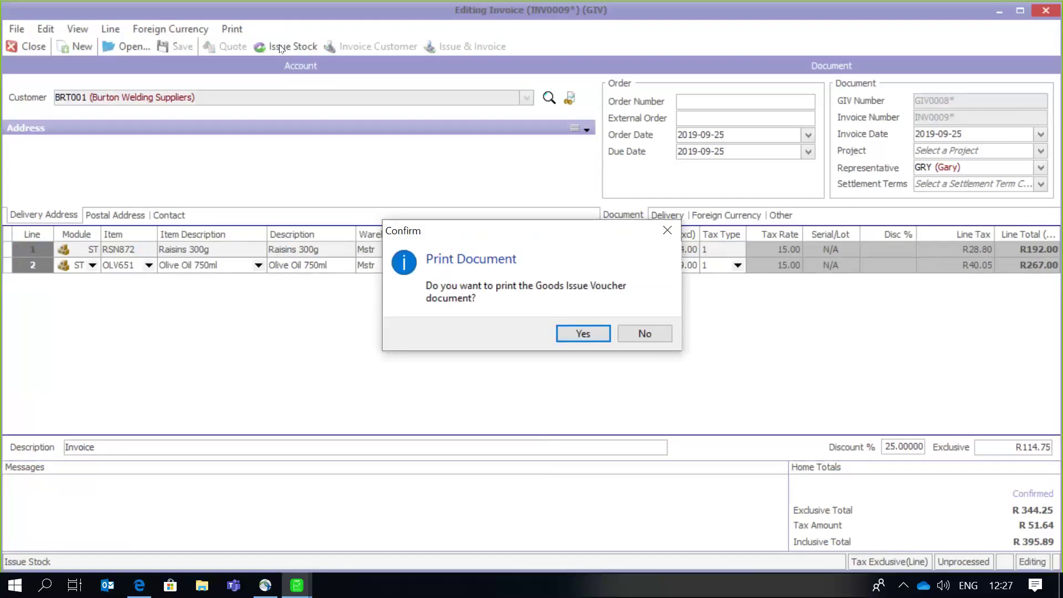
left_click(577, 332)
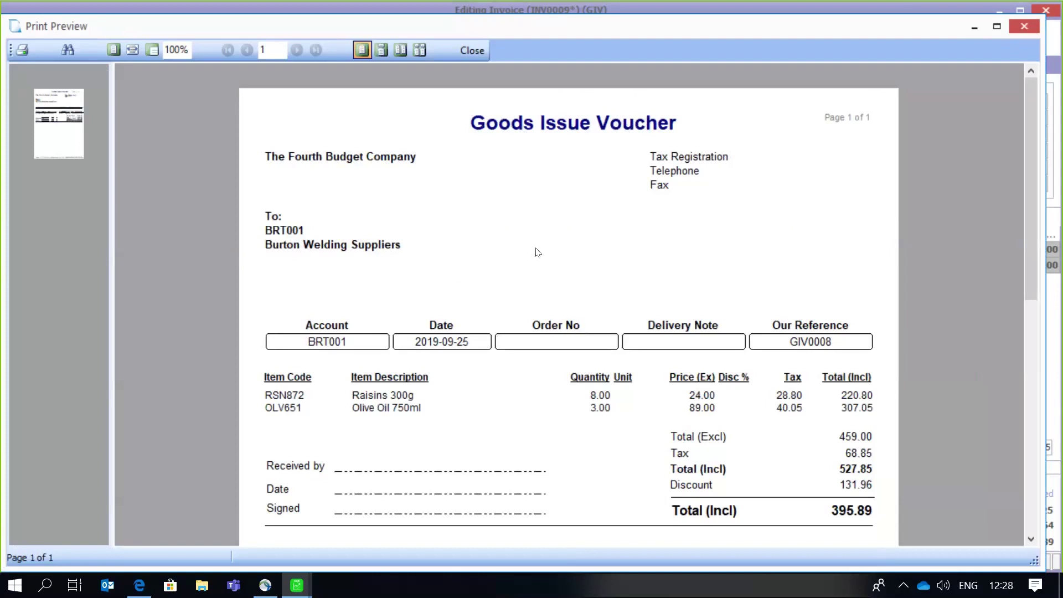
mouse_move(1024, 181)
left_mouse_down()
mouse_move(1032, 279)
mouse_move(1034, 167)
left_mouse_up()
left_click(471, 51)
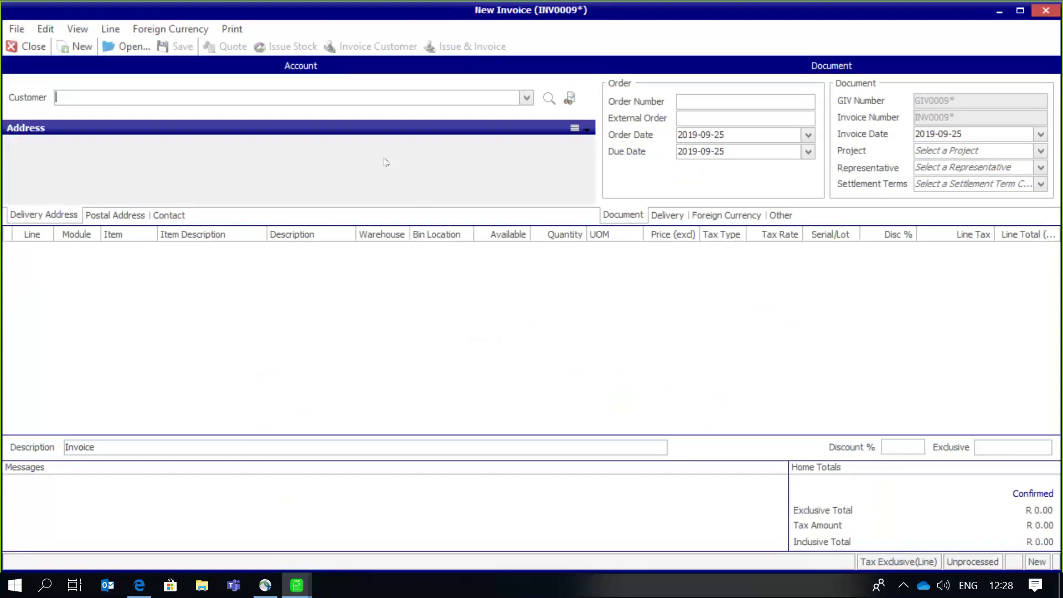
Search the existing customer invoices for document type CINV only, with transaction date 2019-09-25
left_click(140, 53)
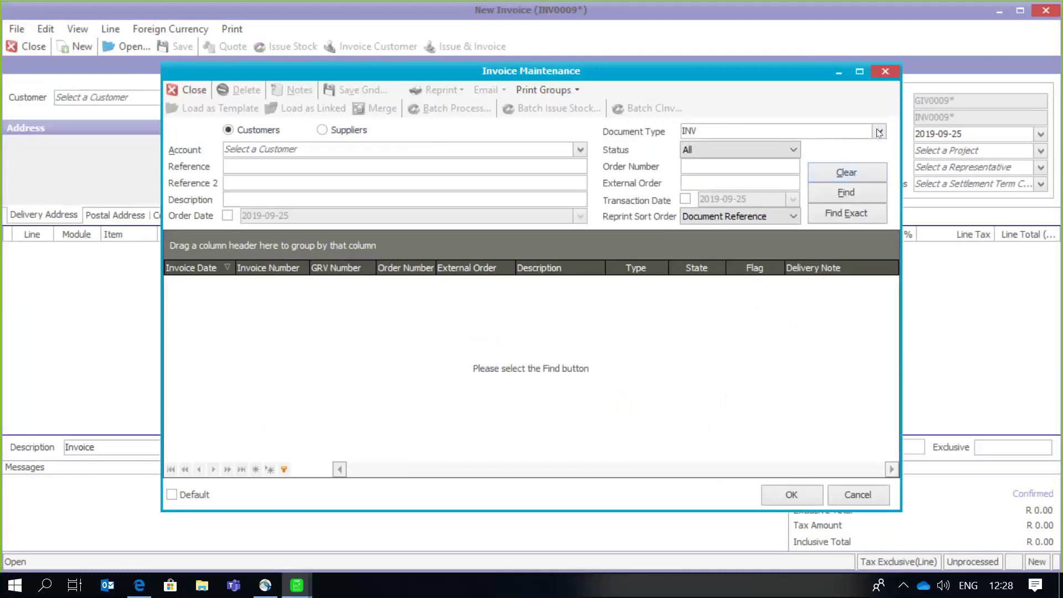
left_click(704, 150)
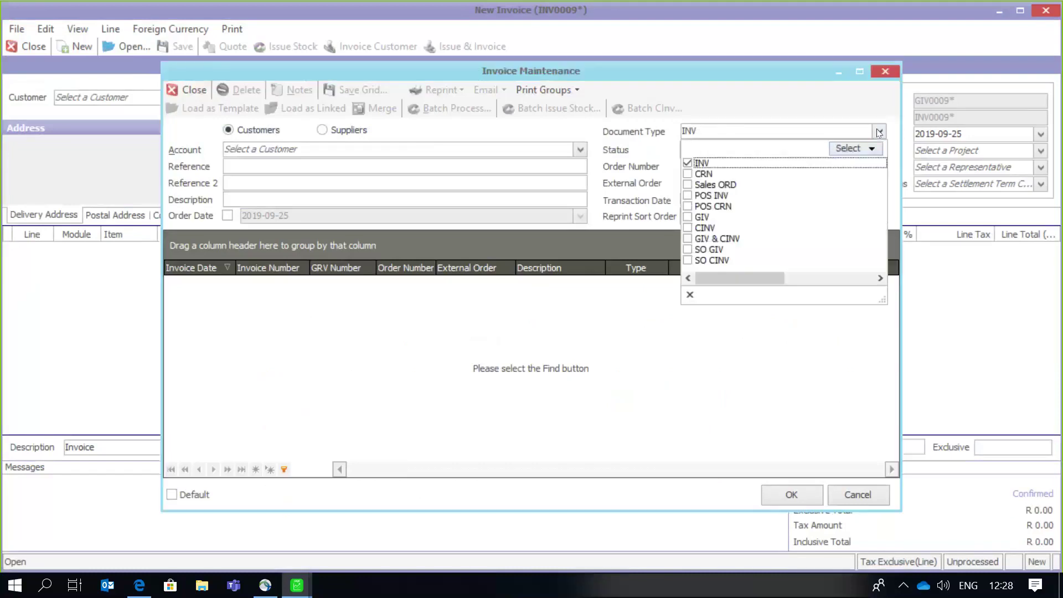
left_click(688, 163)
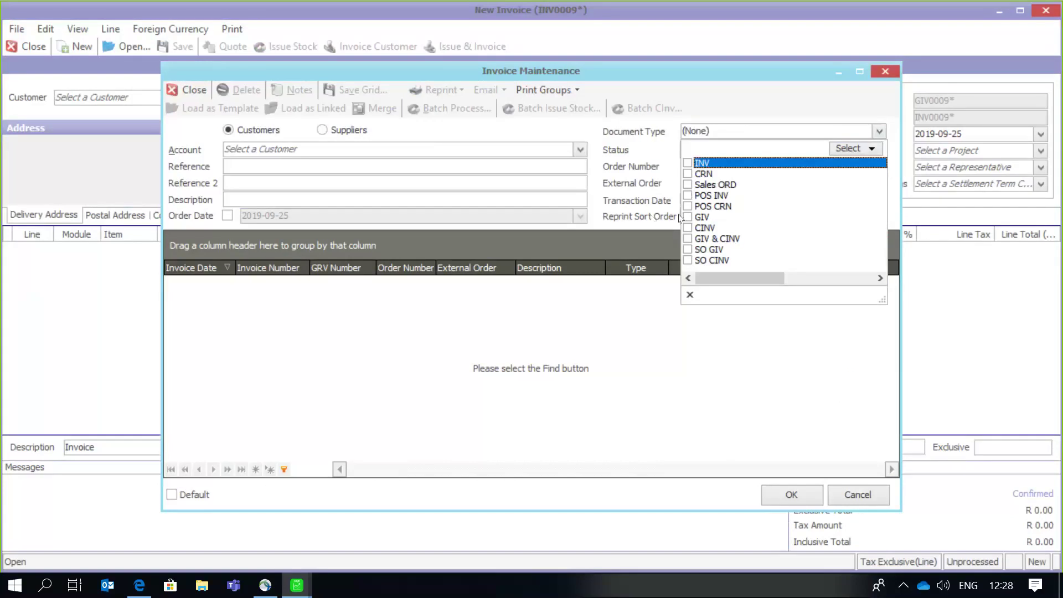
left_click(688, 229)
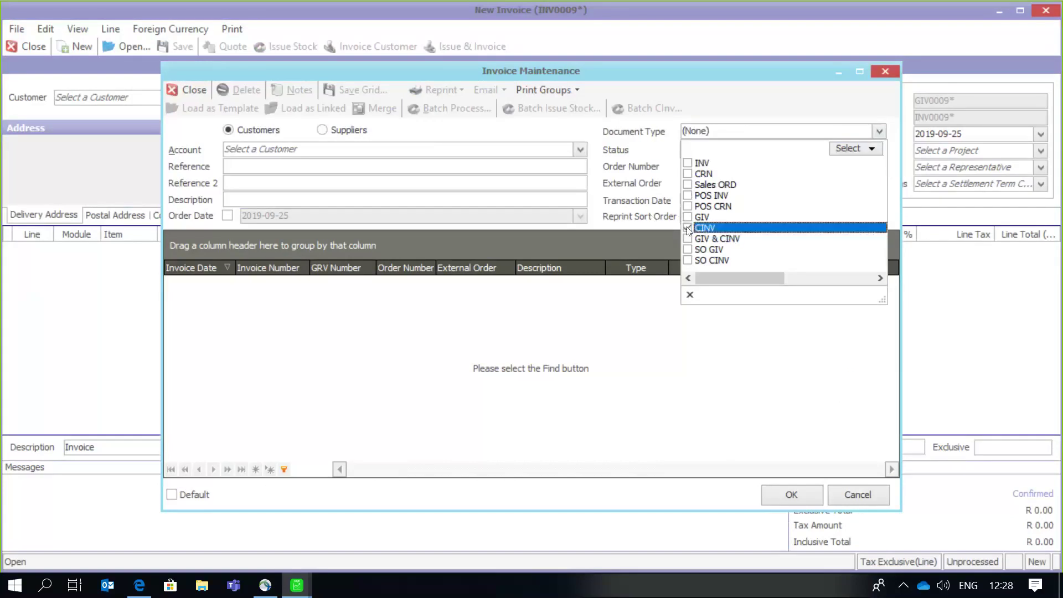
left_click(623, 336)
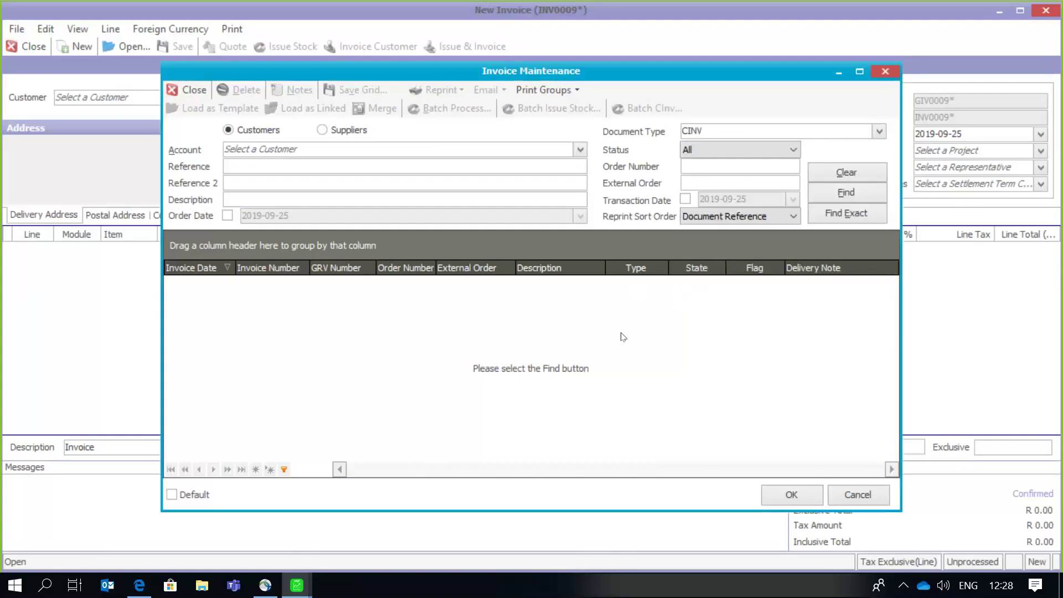
left_click(686, 199)
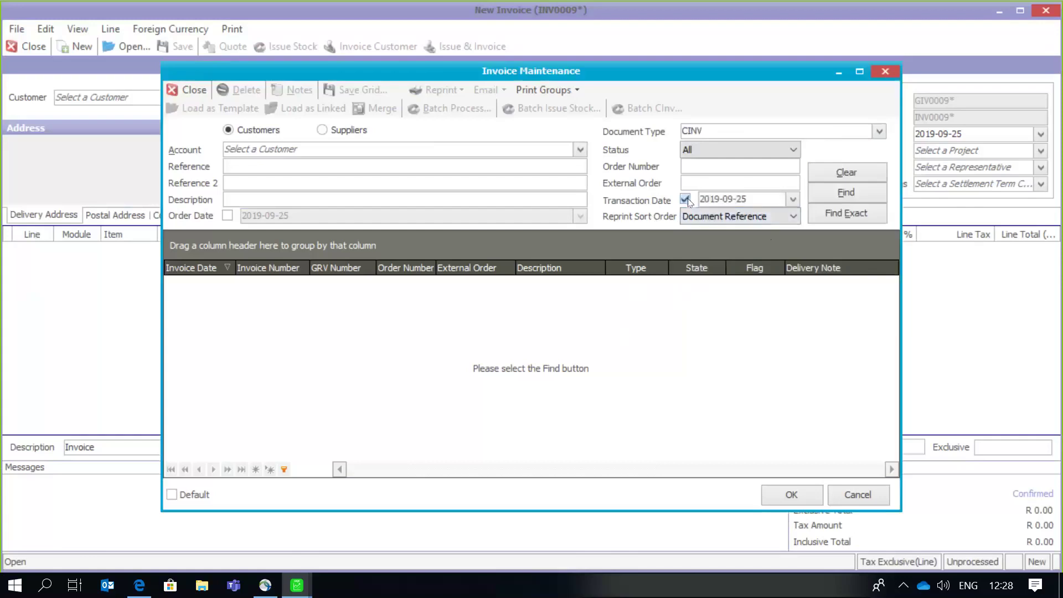
left_click(825, 194)
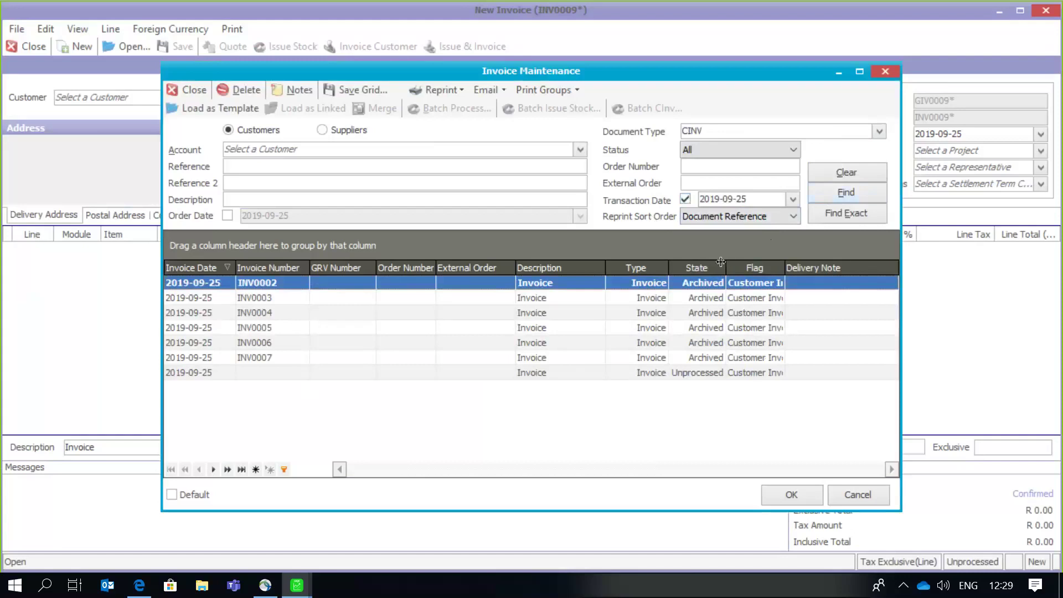
Widen the State column in the search results and open the unprocessed customer invoice dated 2019-09-25
left_click_drag(721, 261, 741, 261)
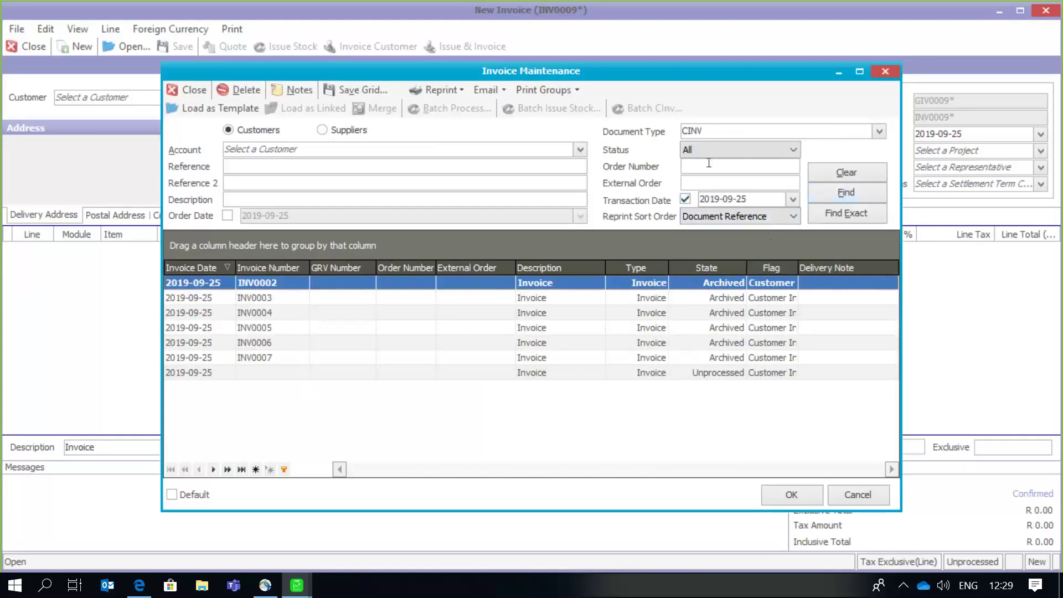
left_click(382, 372)
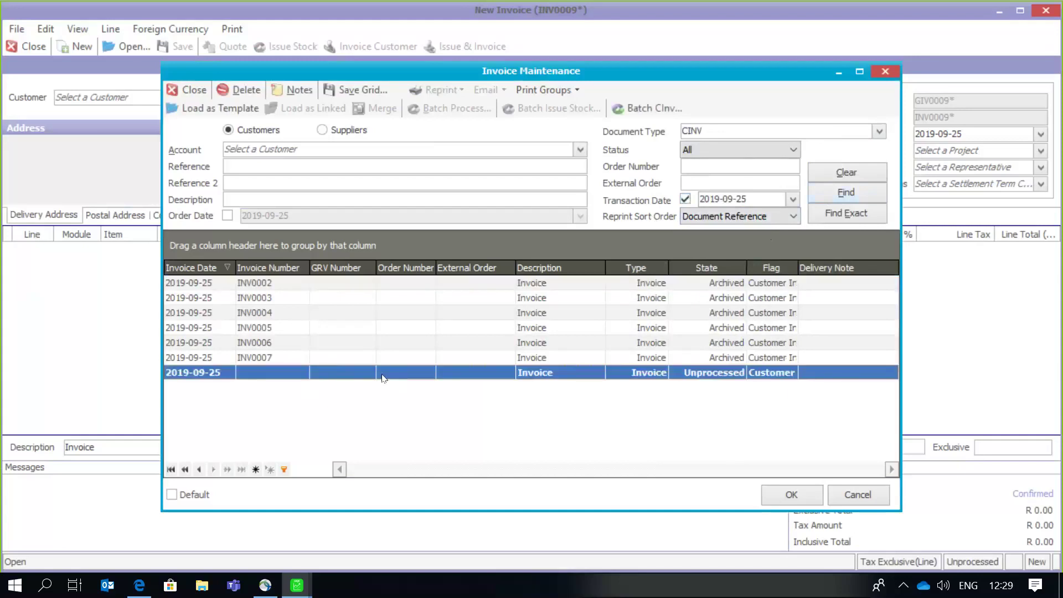
double_click(383, 374)
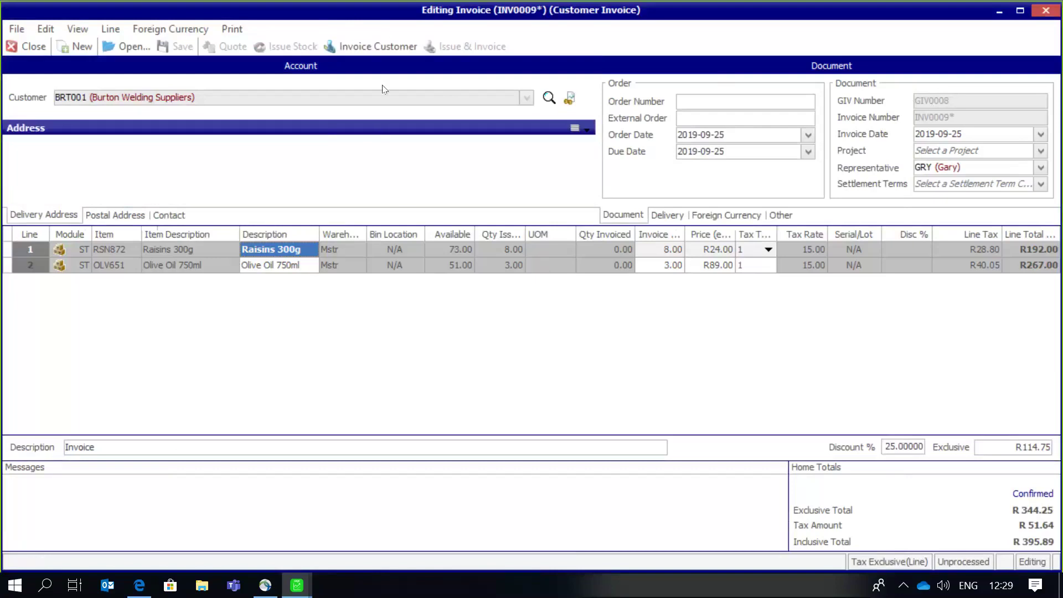
Process the issued Burton Welding Suppliers document with Invoice Customer, preview its Tax Invoice, and close the preview
left_click(386, 50)
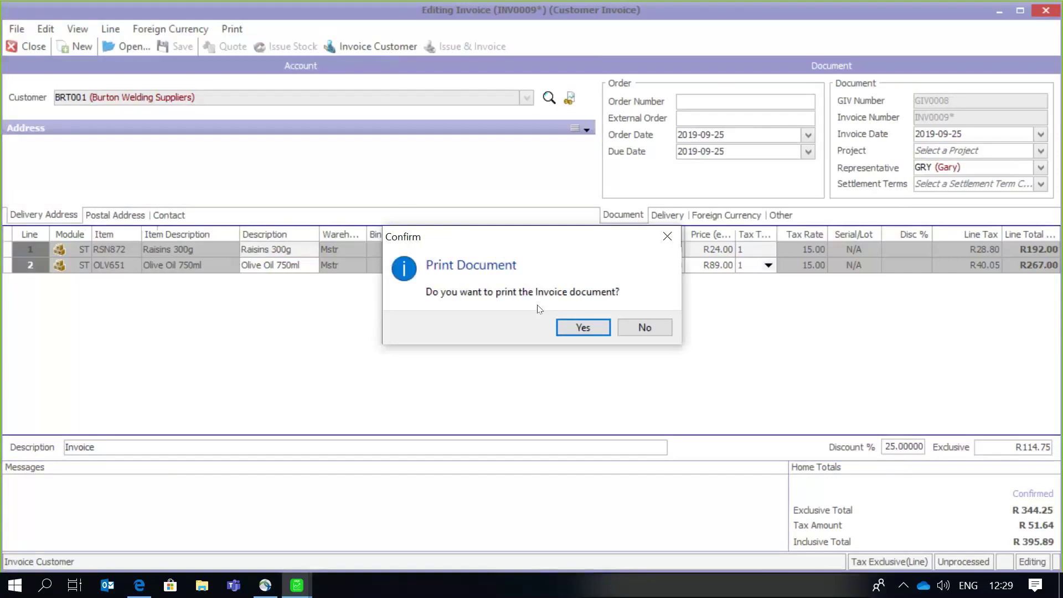
left_click(579, 331)
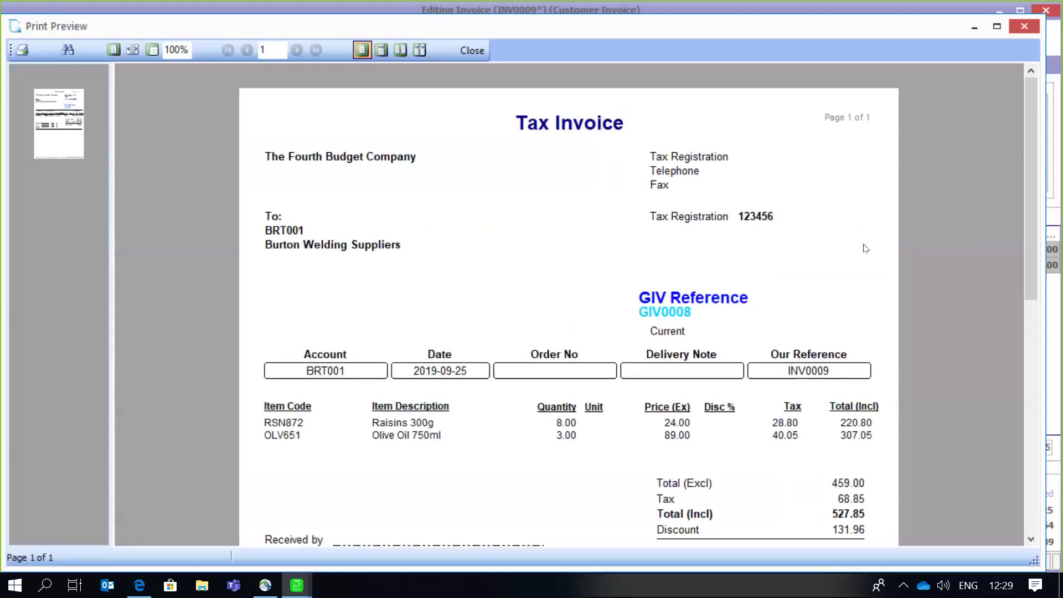
mouse_move(1034, 155)
left_mouse_down()
mouse_move(1029, 303)
mouse_move(1029, 162)
left_mouse_up()
left_click(471, 50)
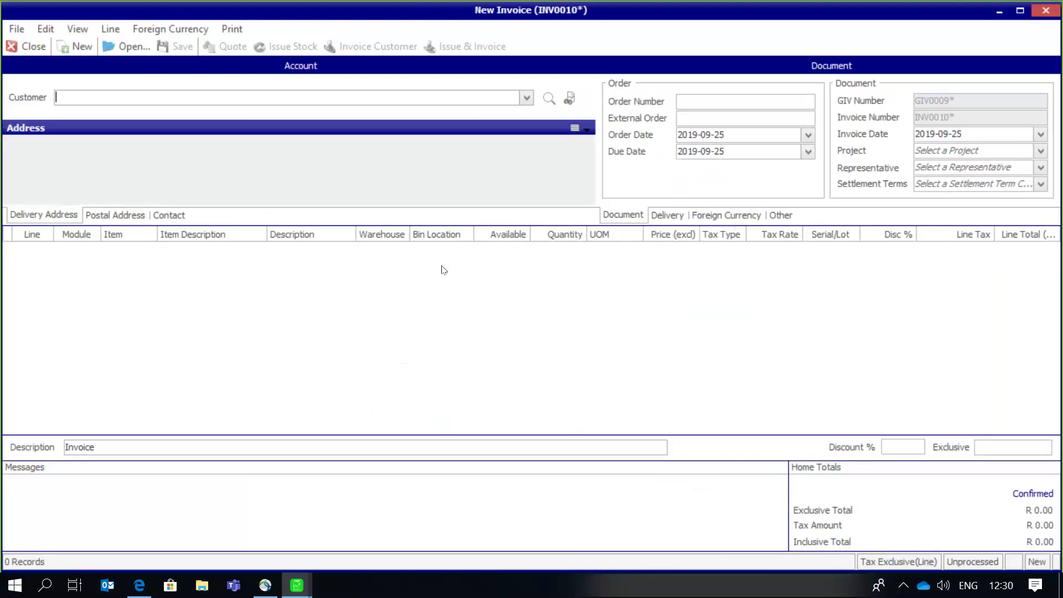
Select Cassidy Printing Works (CPW003) as the new invoice's customer and choose item OLV651 (Olive Oil 750ml) for the first line
left_click(530, 101)
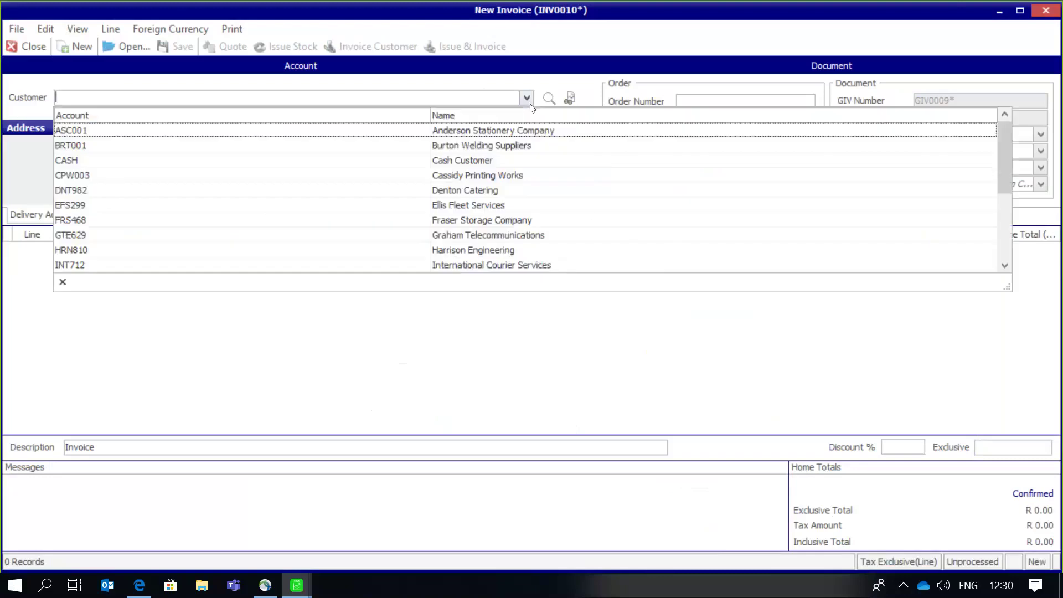
left_click(459, 176)
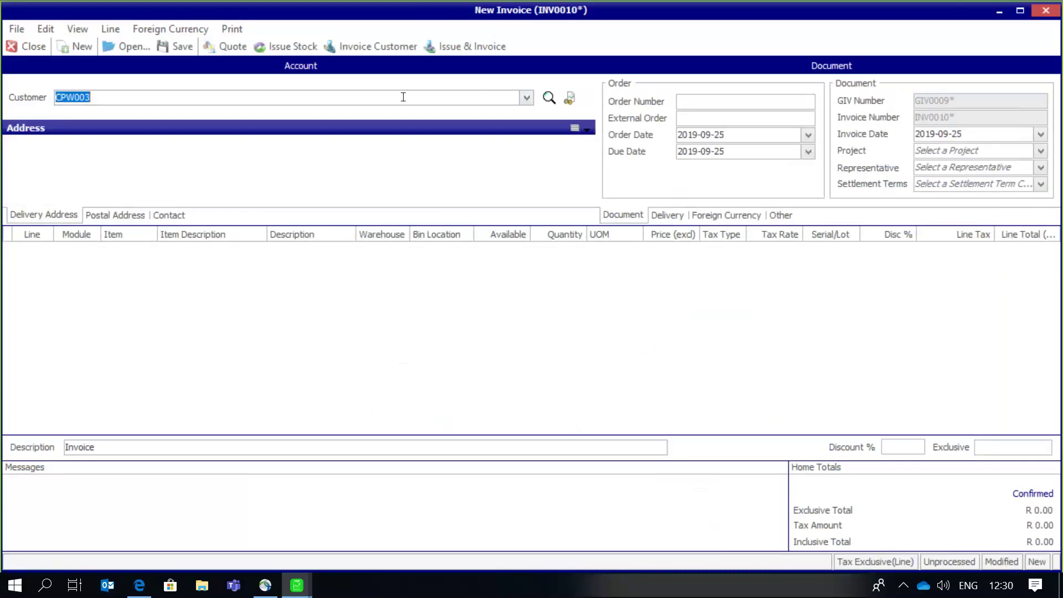
left_click(128, 301)
left_click(149, 250)
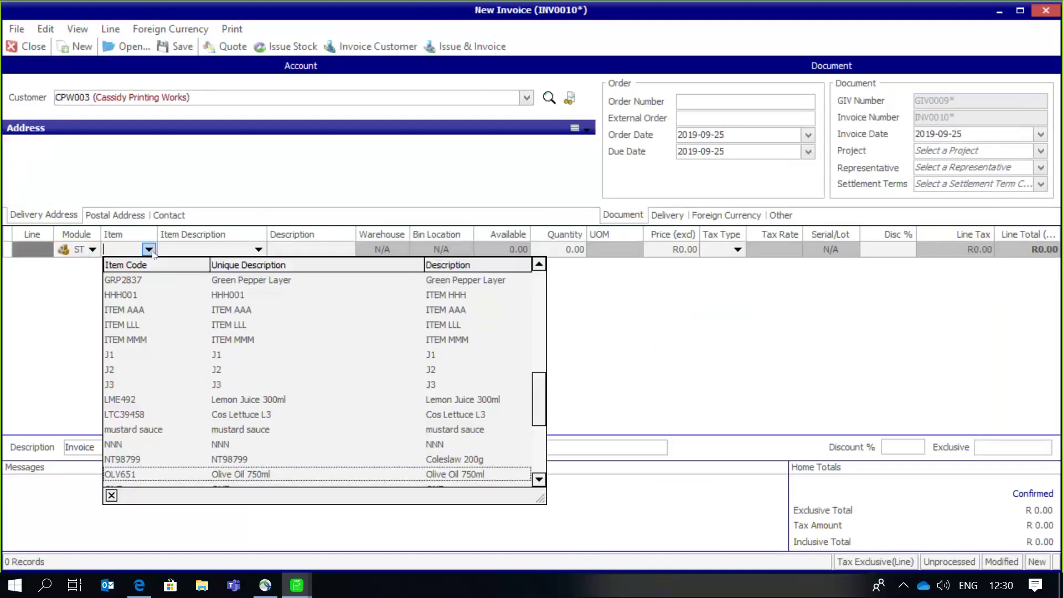
key("Down")
key("Down")
key("Down")
key("Down")
key("Down")
key("Down")
key("Down")
key("Down")
key("Down")
key("Down")
key("Down")
key("Down")
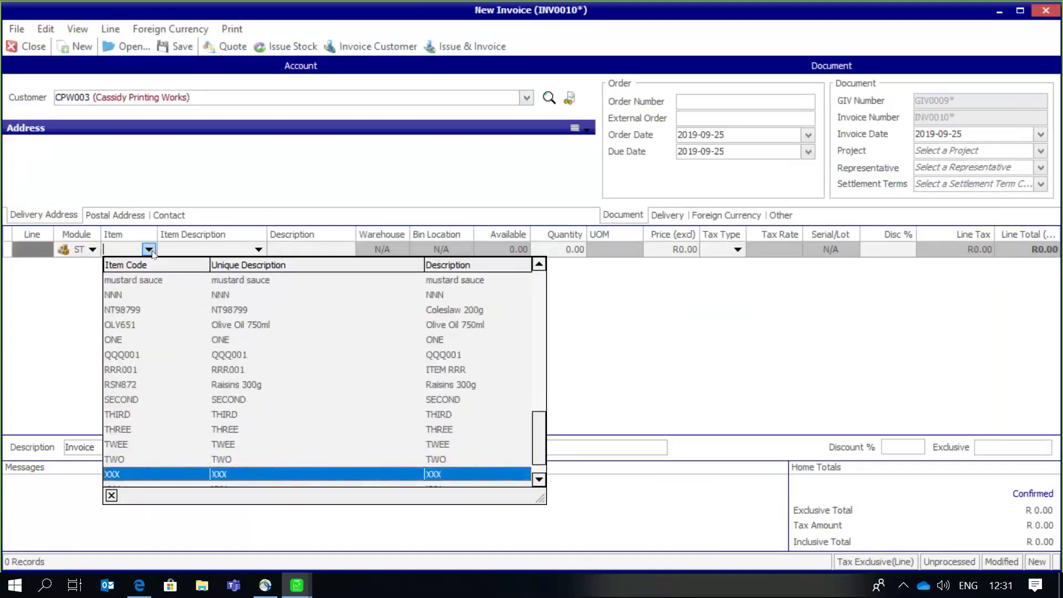
key("Up")
key("Up")
key("Up")
key("Up")
key("Up")
key("Up")
key("Up")
key("Up")
key("Up")
key("Up")
key("Up")
key("Up")
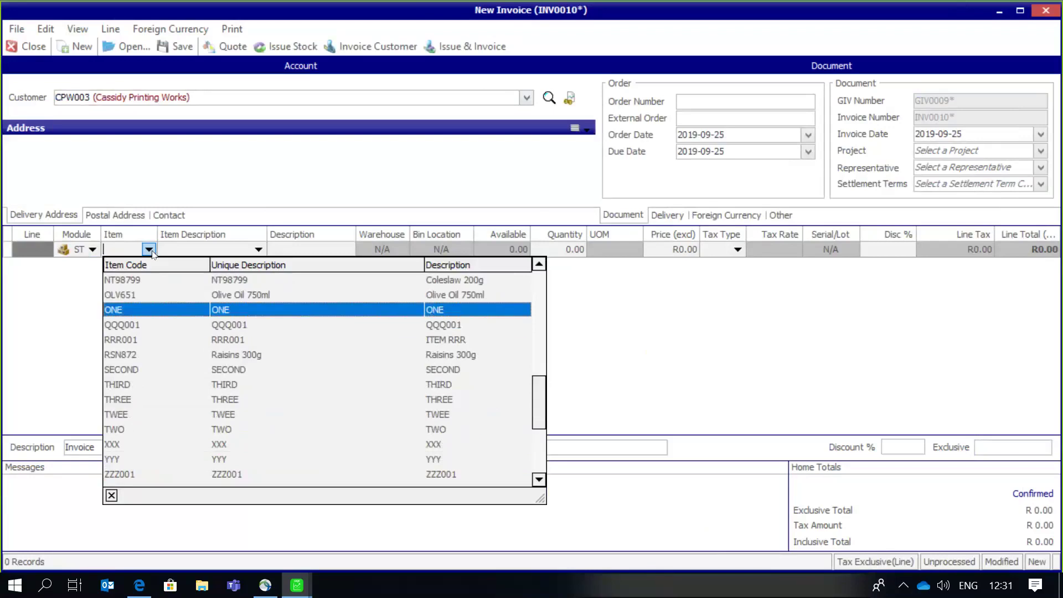
key("Return")
Complete the Olive Oil 750ml line with warehouse Mstr and a quantity of 6
key("Tab")
key("Tab")
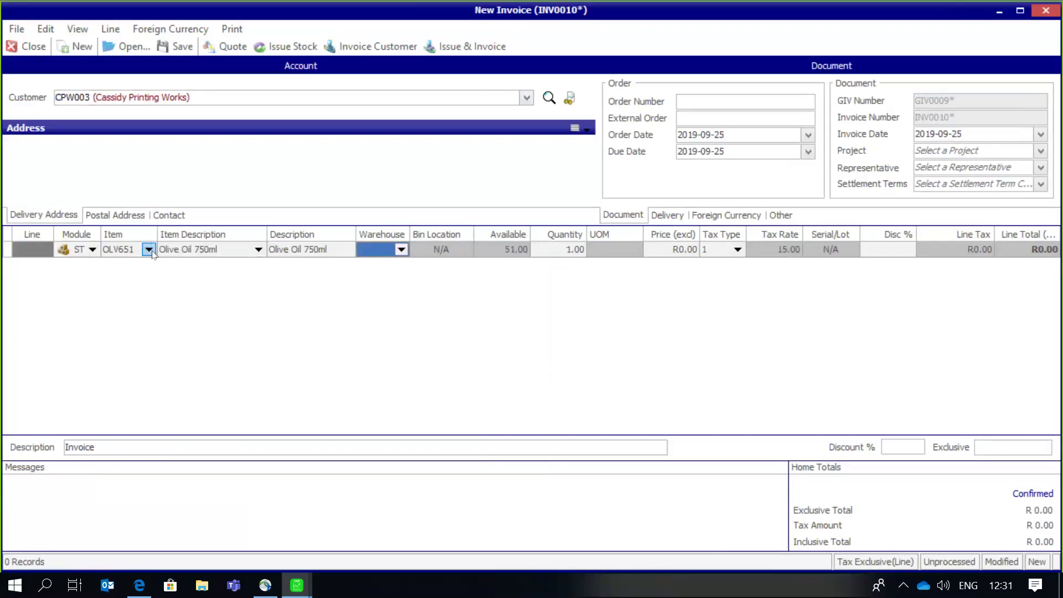
type("Mstr")
key("Tab")
type("6")
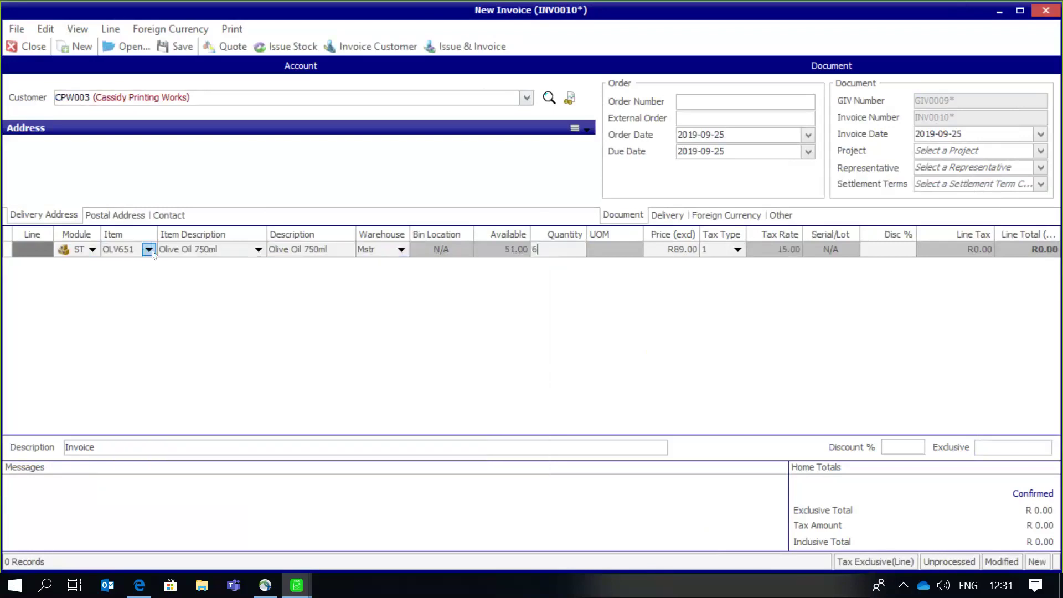
key("Tab")
key("Tab")
key("Tab")
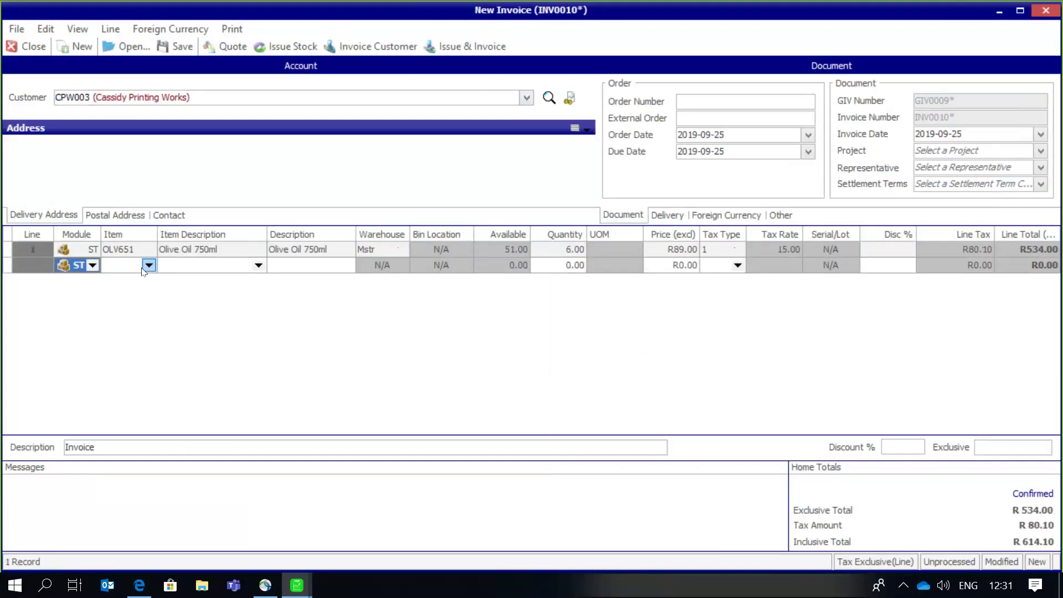
Choose item RSN872 (Raisins 300g) for the second line of the Cassidy Printing Works invoice
key("Tab")
type("R")
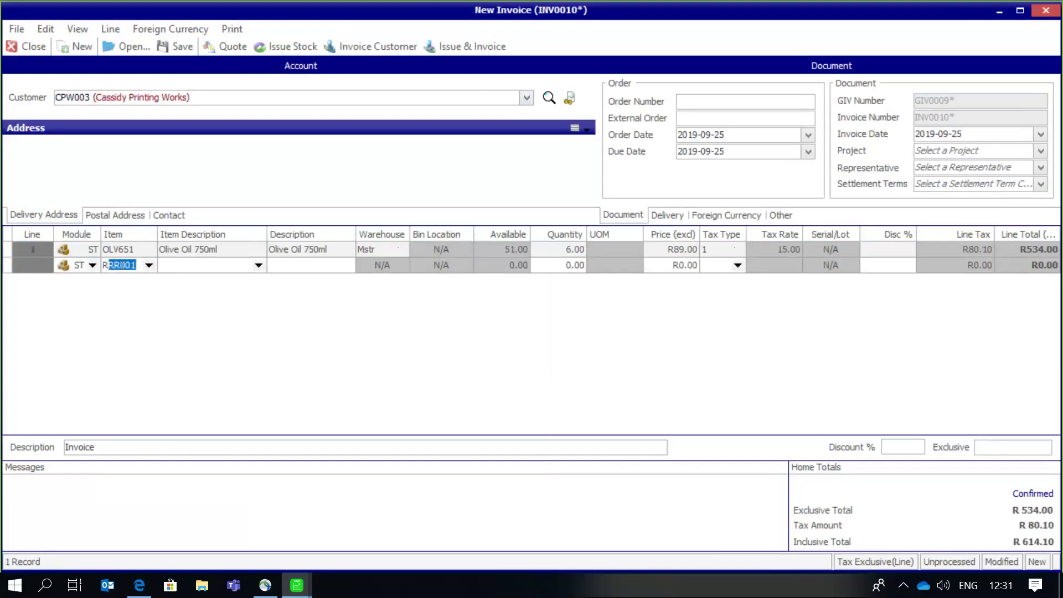
type("n")
left_click(148, 266)
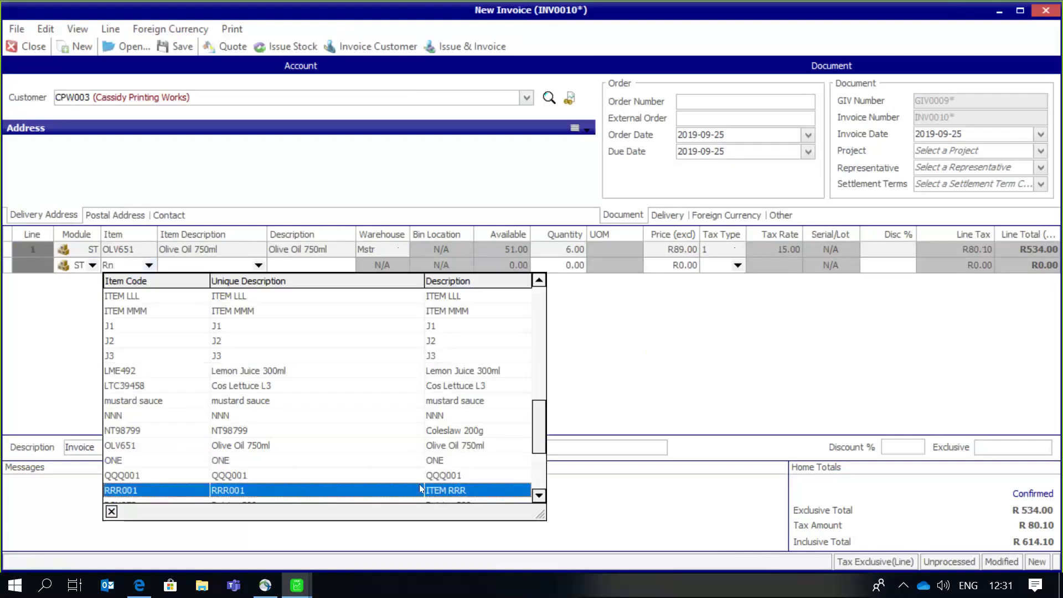
scroll(487, 498, "down", 1)
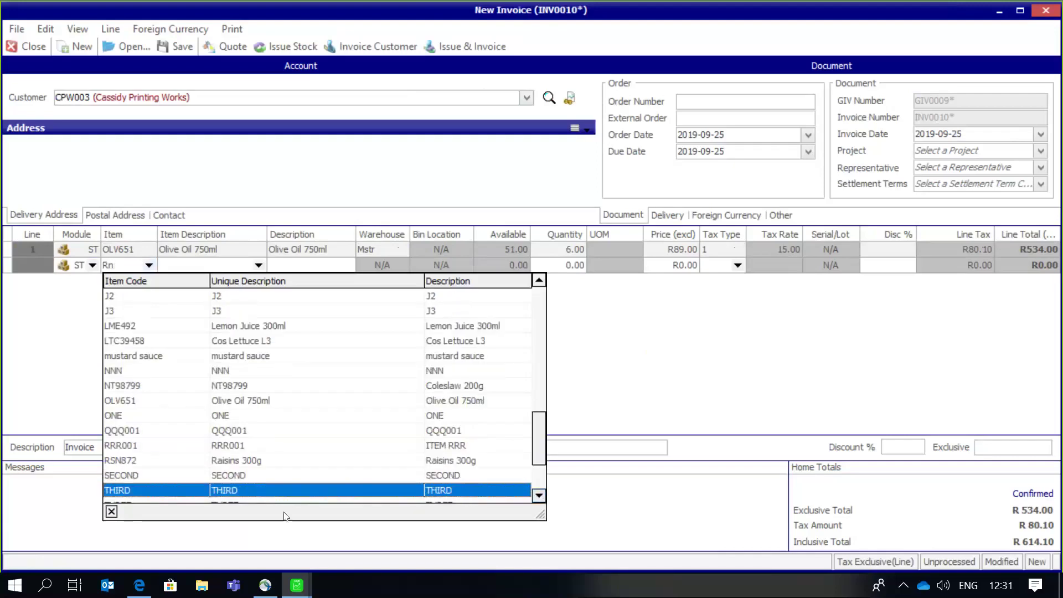
scroll(249, 445, "down", 1)
left_click(249, 435)
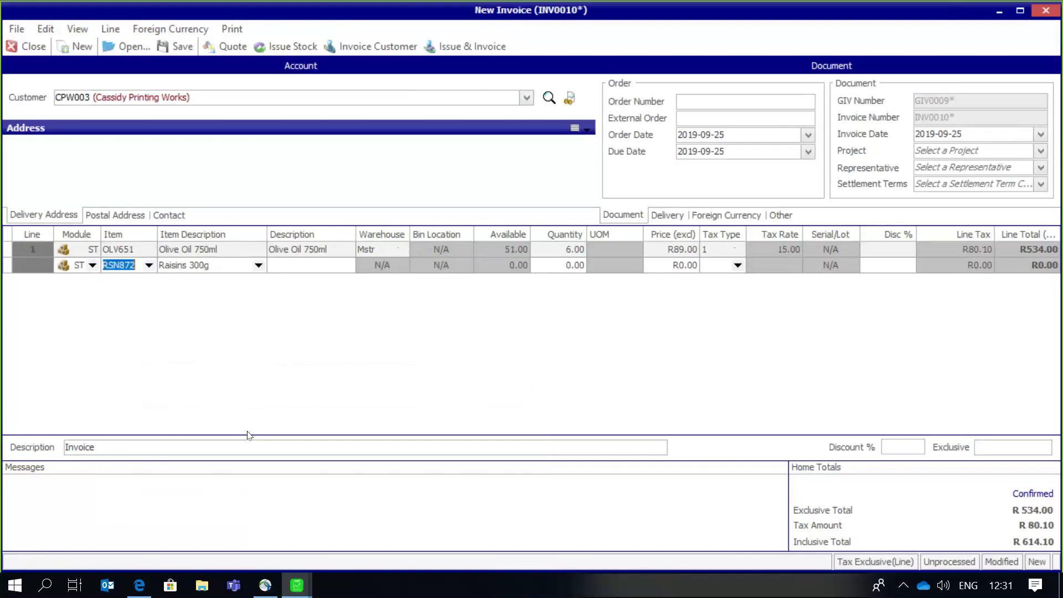
Complete the Raisins 300g line with warehouse Mstr and a quantity of 4
key("Tab")
key("Tab")
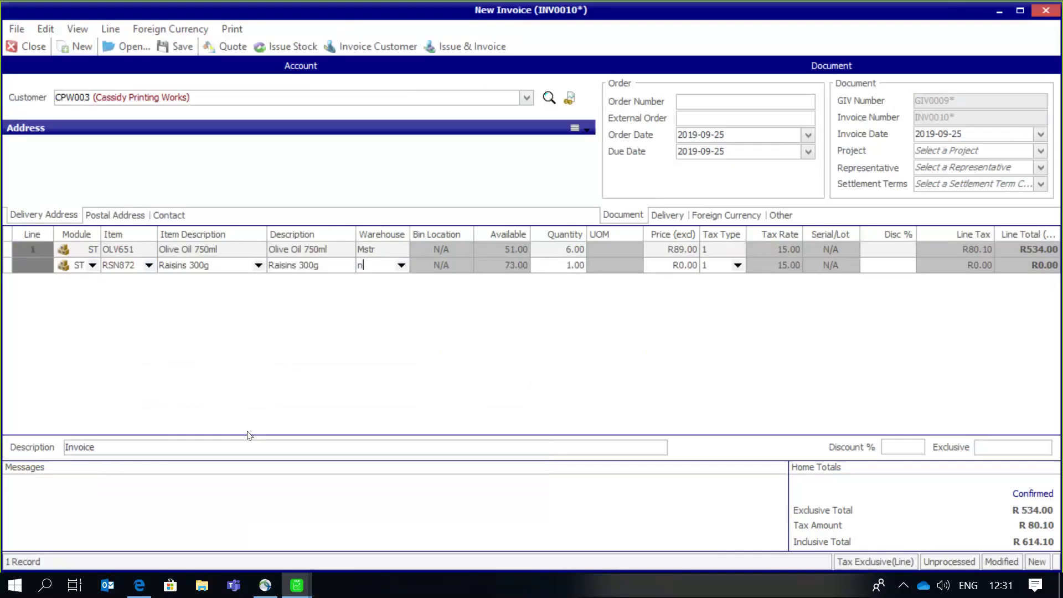
key("Tab")
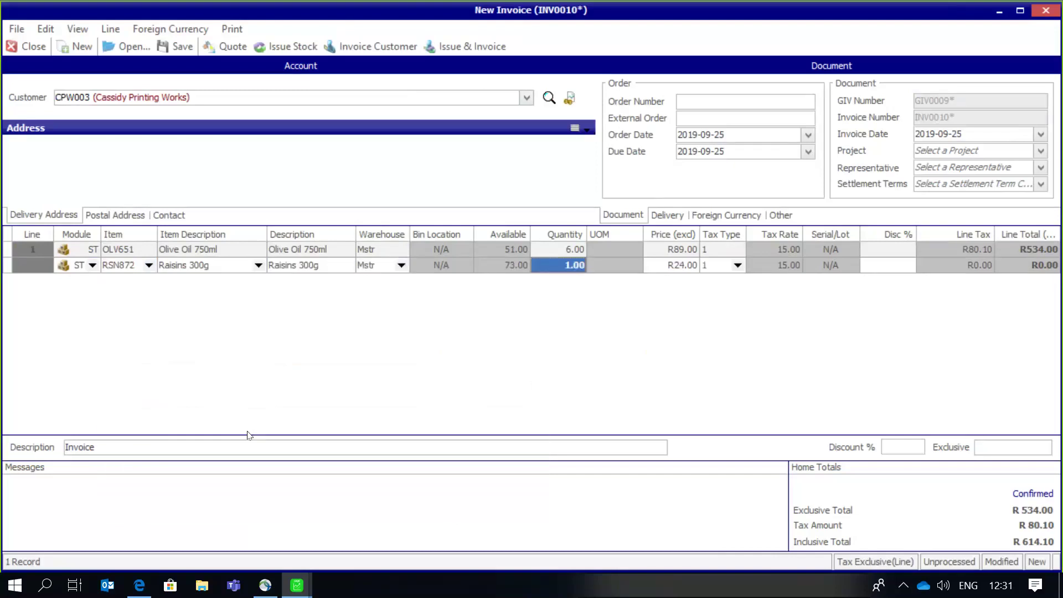
type("4")
key("Tab")
key("Tab")
key("Tab")
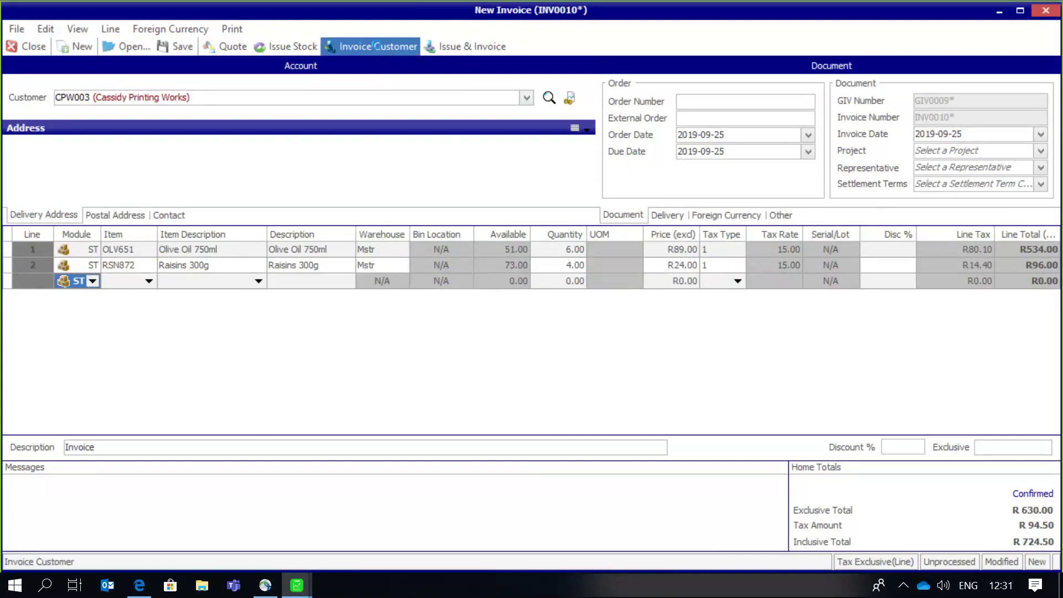
Process the Cassidy Printing Works invoice with Invoice Customer, preview its Tax Invoice, and close the preview
left_click(380, 47)
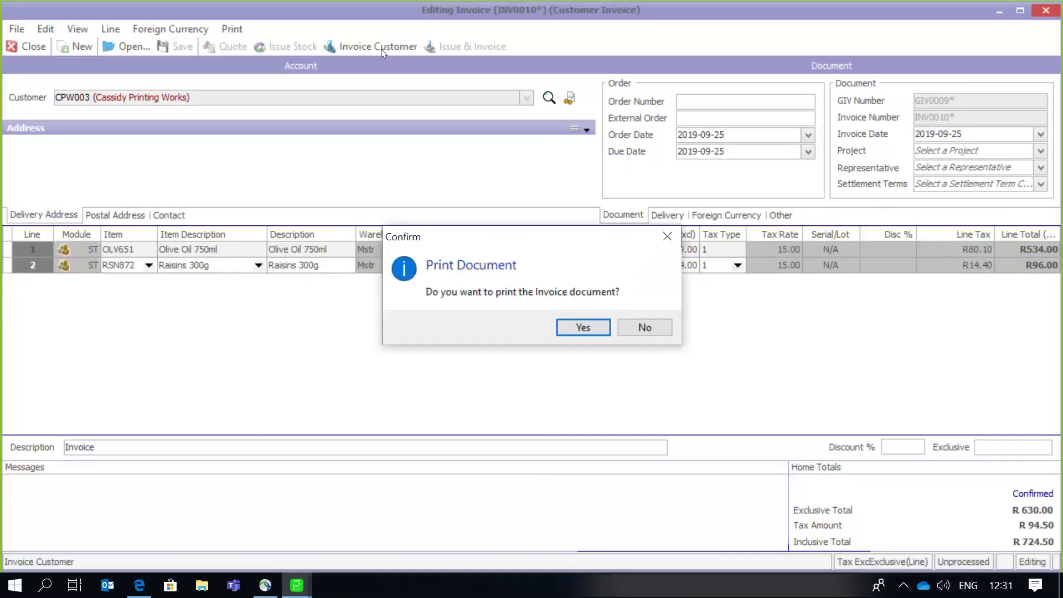
left_click(573, 328)
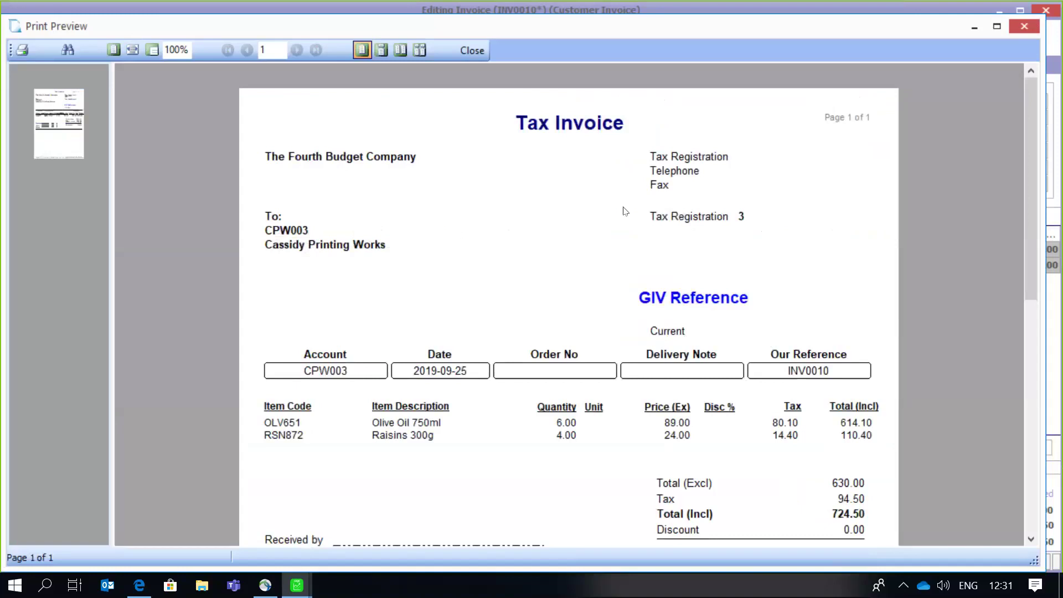
left_click(480, 50)
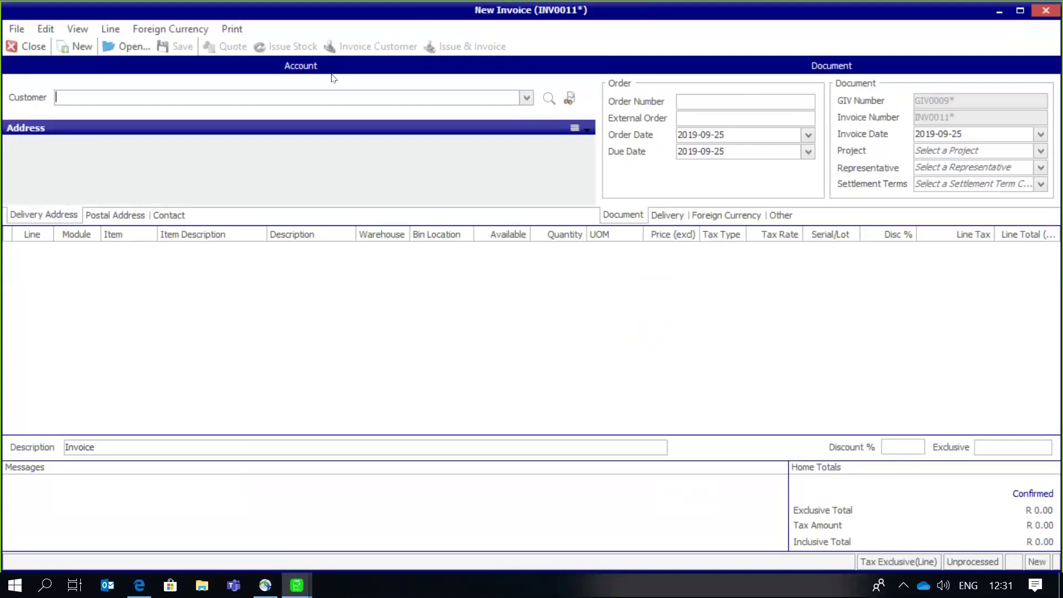
Search Invoice Maintenance for customer documents with only document type GIV and transaction date 2019-09-25
left_click(135, 48)
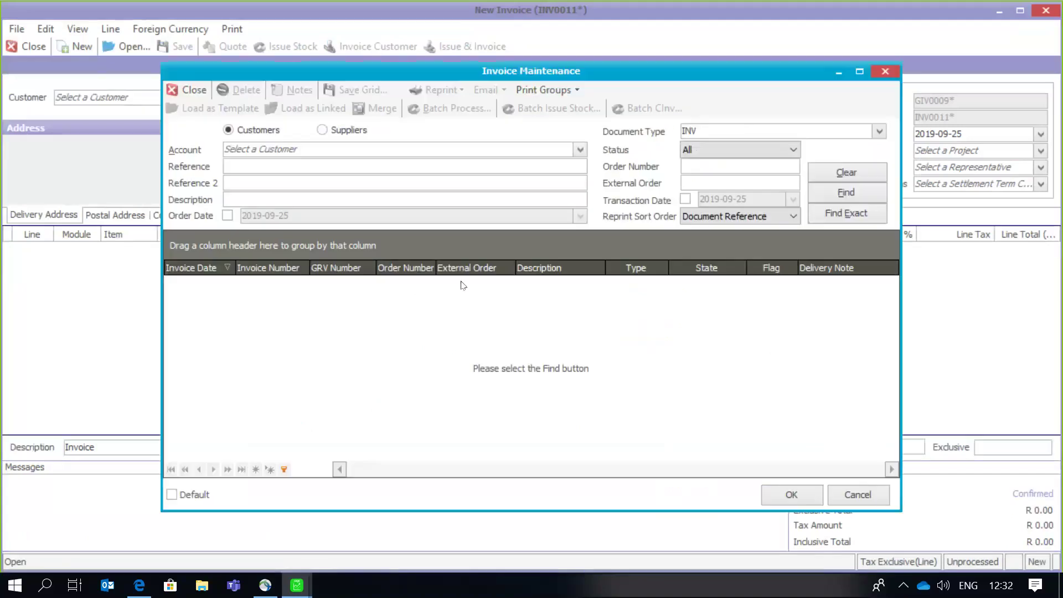
left_click(879, 132)
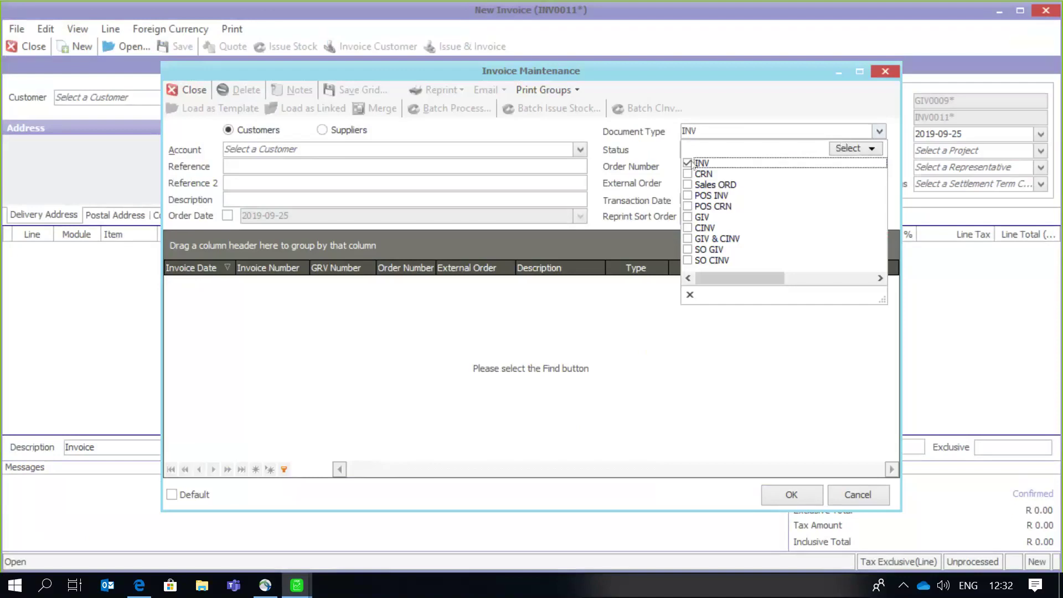
left_click(688, 162)
left_click(689, 217)
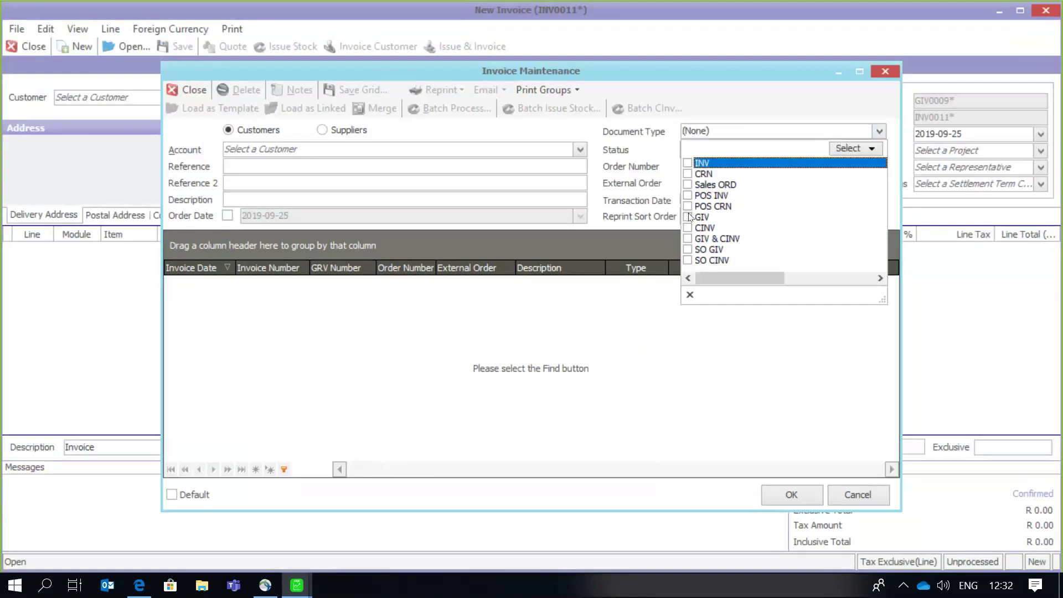
left_click(615, 375)
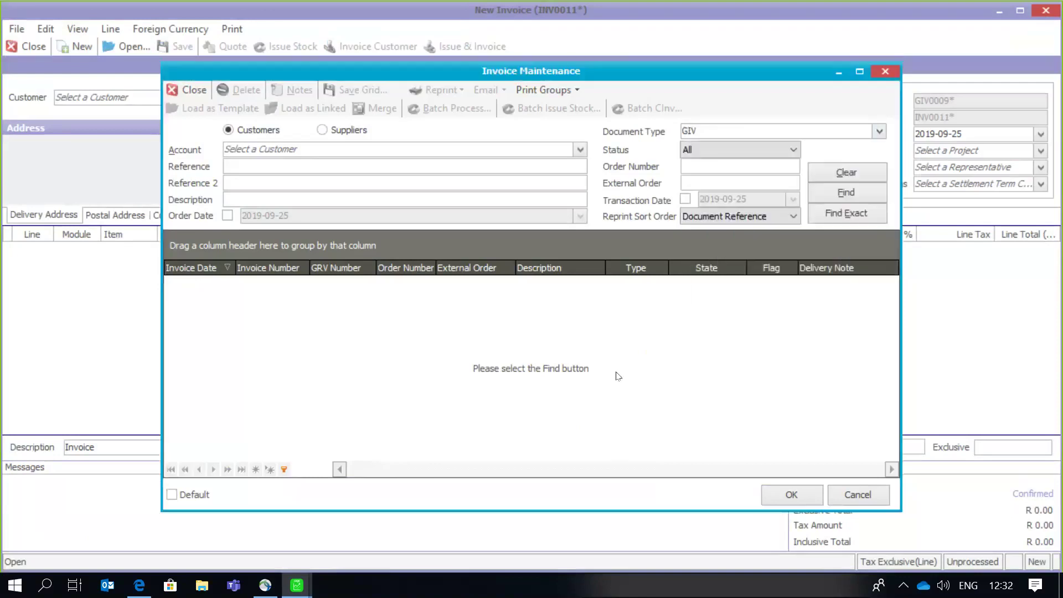
left_click(689, 202)
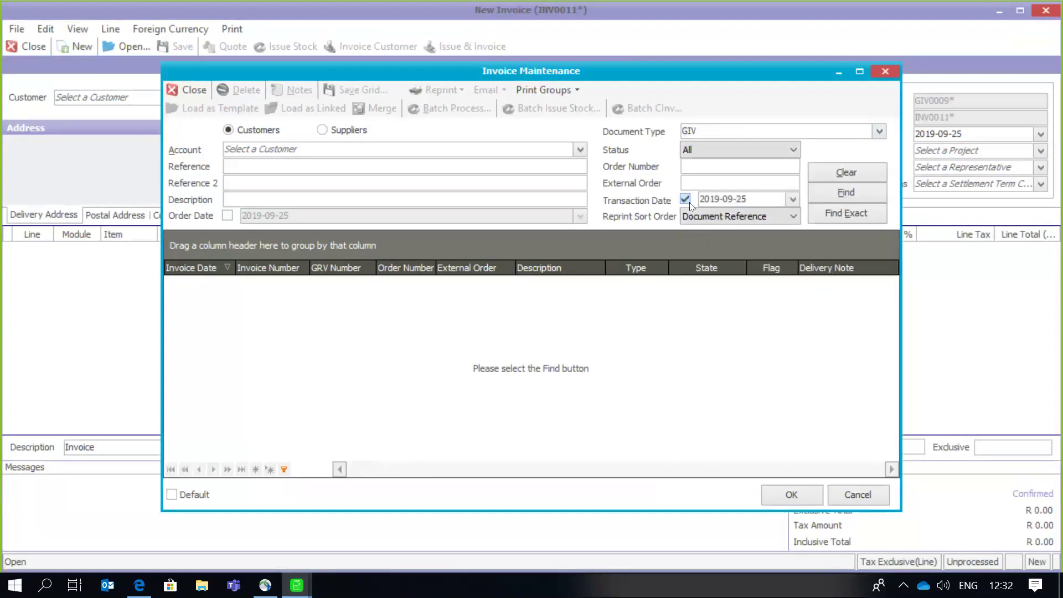
left_click(814, 189)
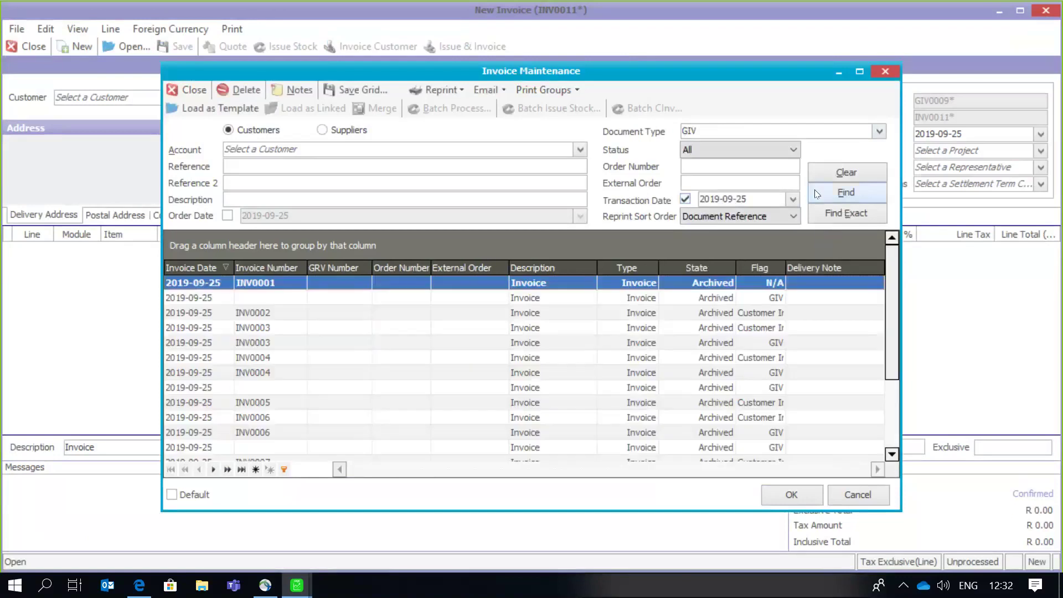
Open the unprocessed GIV document dated 2019-09-25 from the end of the search results
left_click_drag(892, 260, 892, 334)
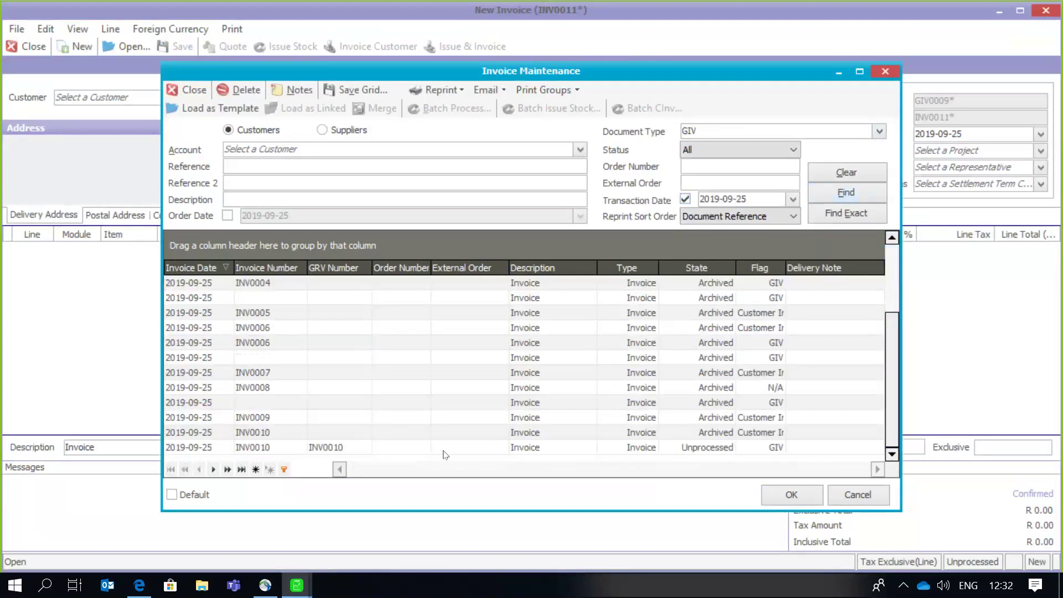
left_click(395, 450)
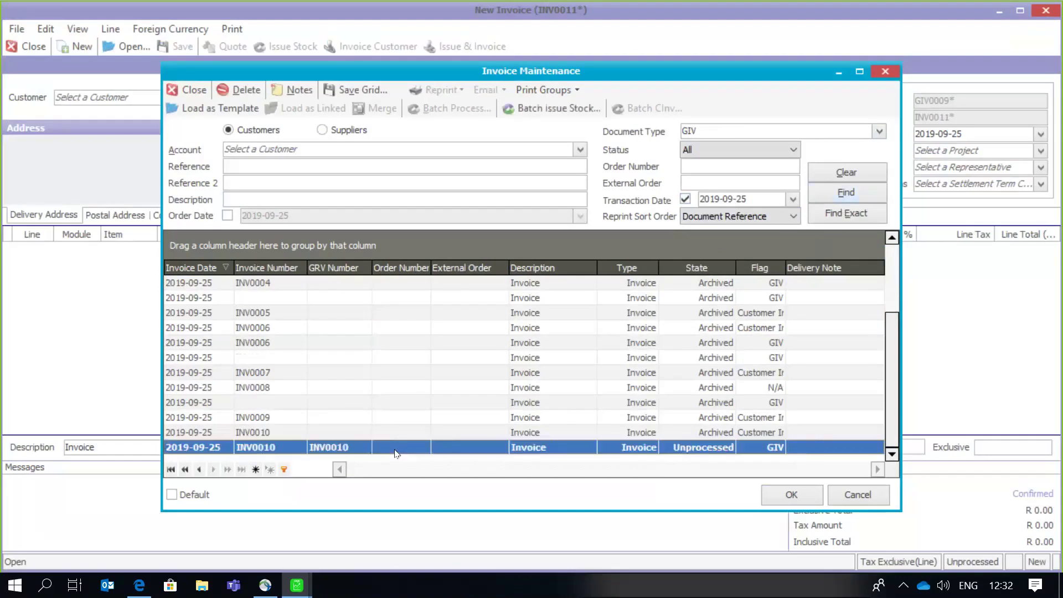
double_click(400, 448)
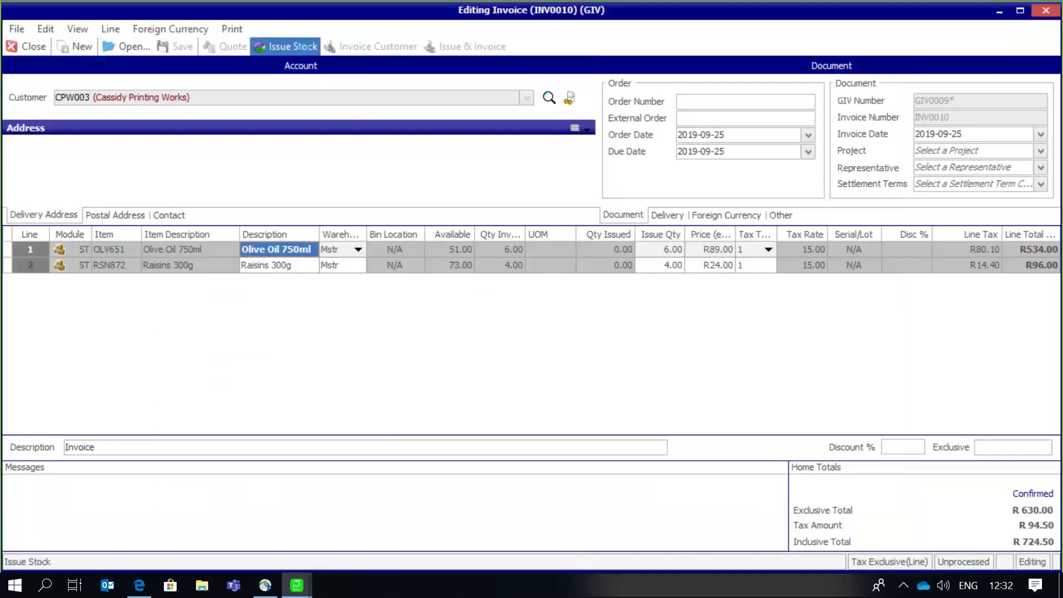
Process the Cassidy Printing Works document with Issue Stock, preview its Goods Issue Voucher, and close the preview
left_click(307, 50)
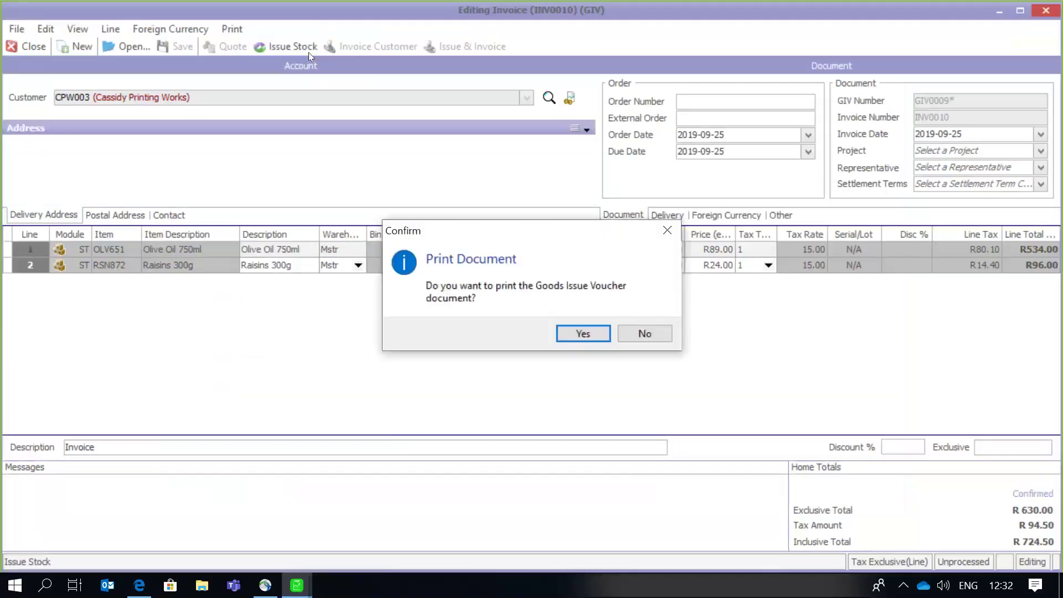
left_click(576, 334)
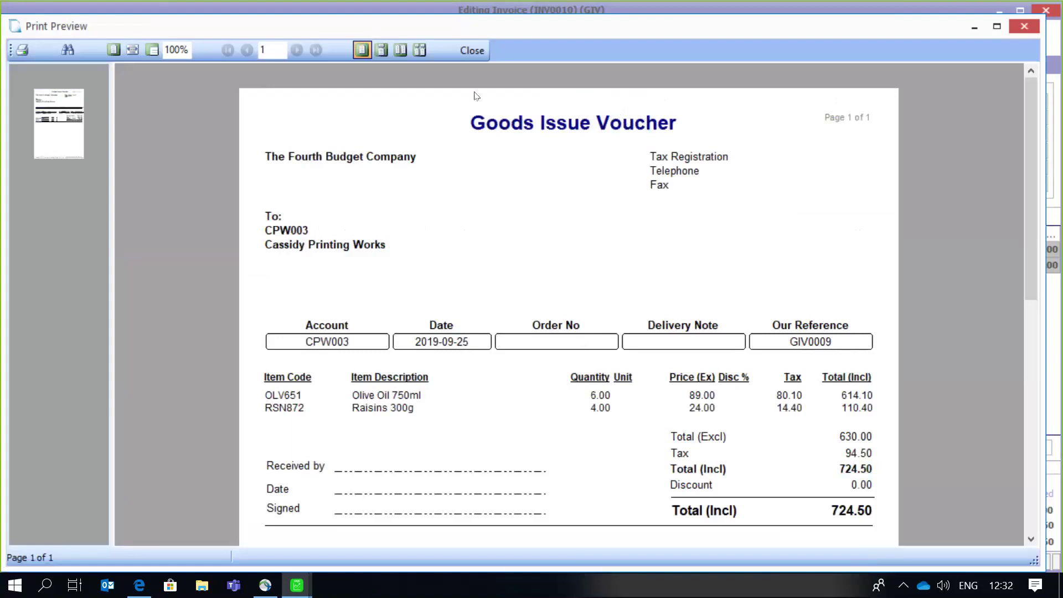
left_click(472, 50)
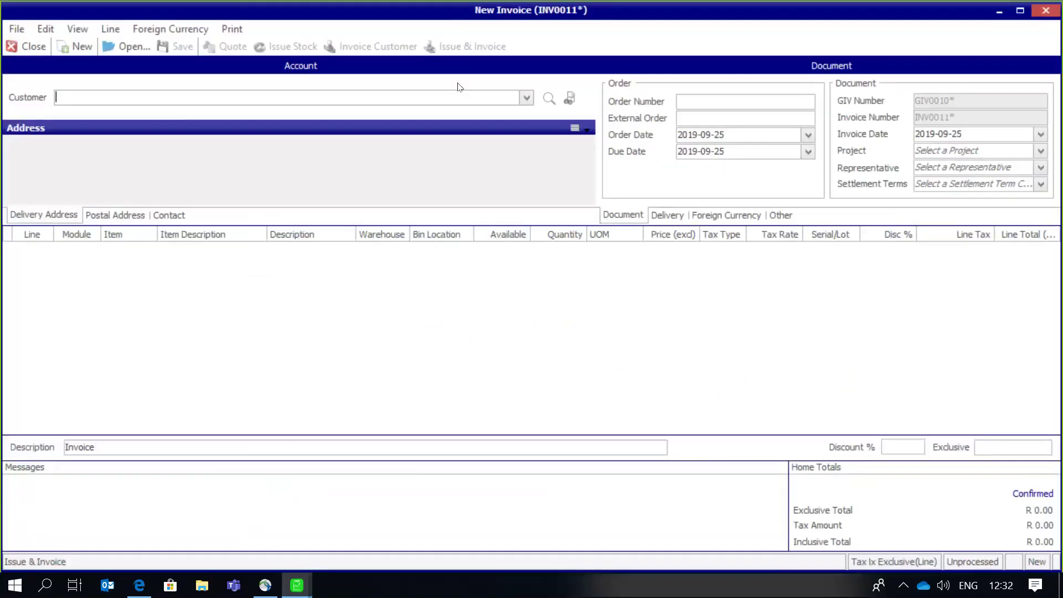
Select Fraser Storage Company as the new invoice's customer and start its first line
left_click(529, 100)
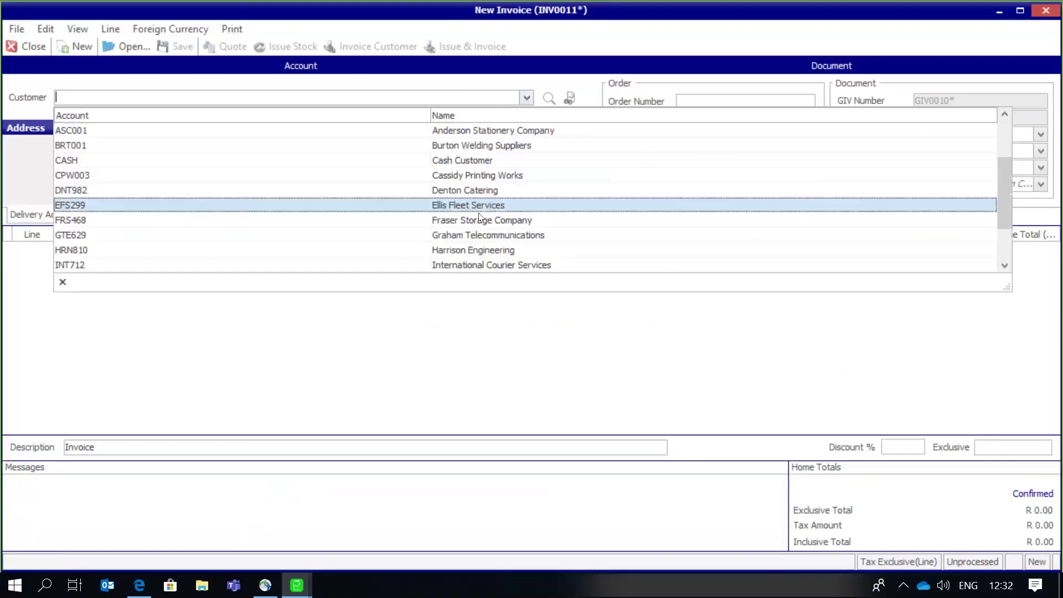
left_click(415, 218)
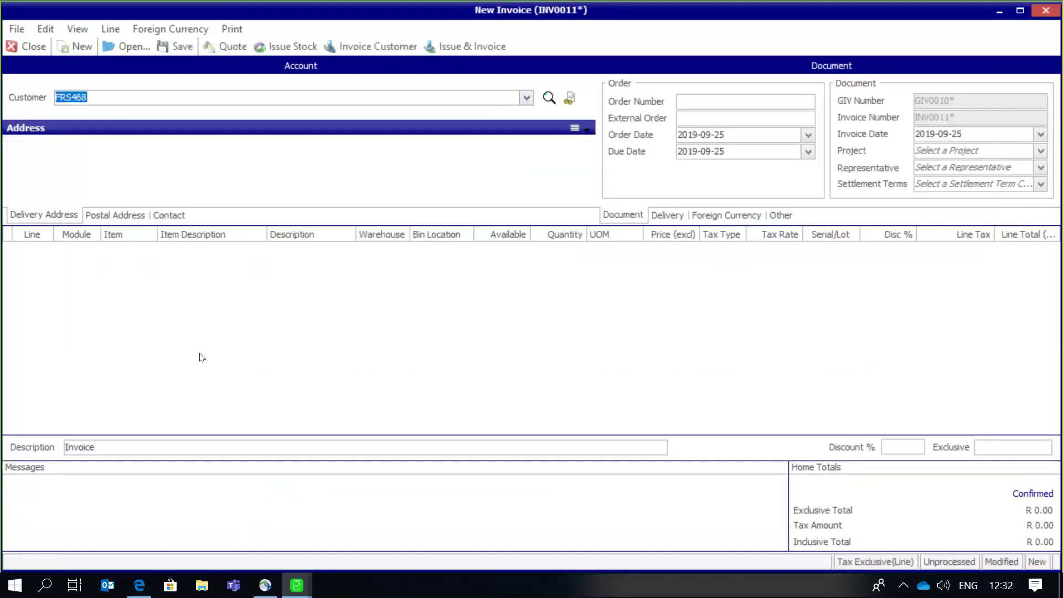
left_click(173, 349)
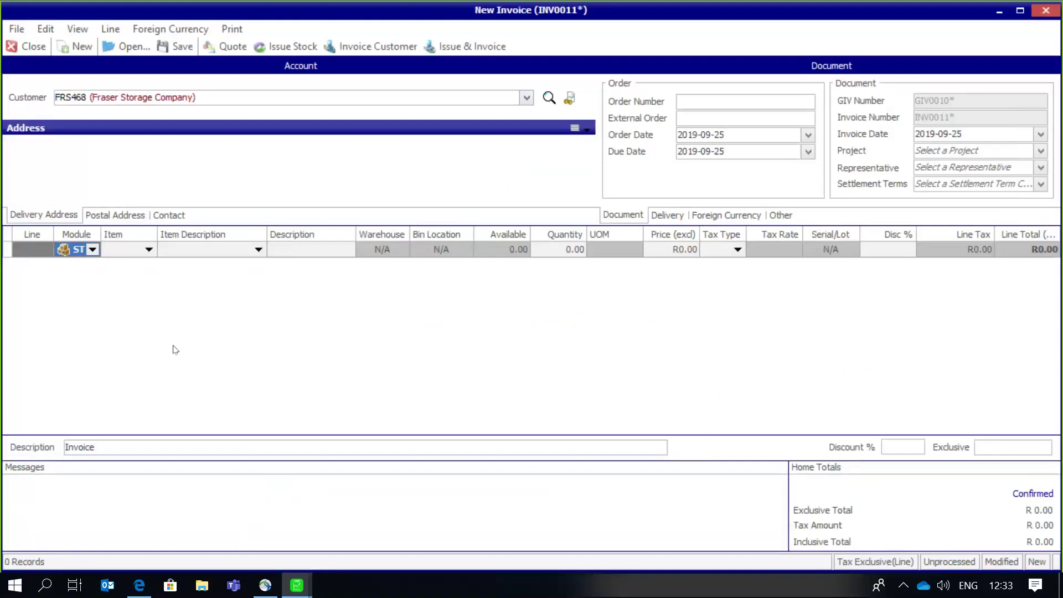
Enter item RSN872 (Raisins 300g) on the first line with warehouse Mstr and a quantity of 9
left_click(148, 250)
key("Down")
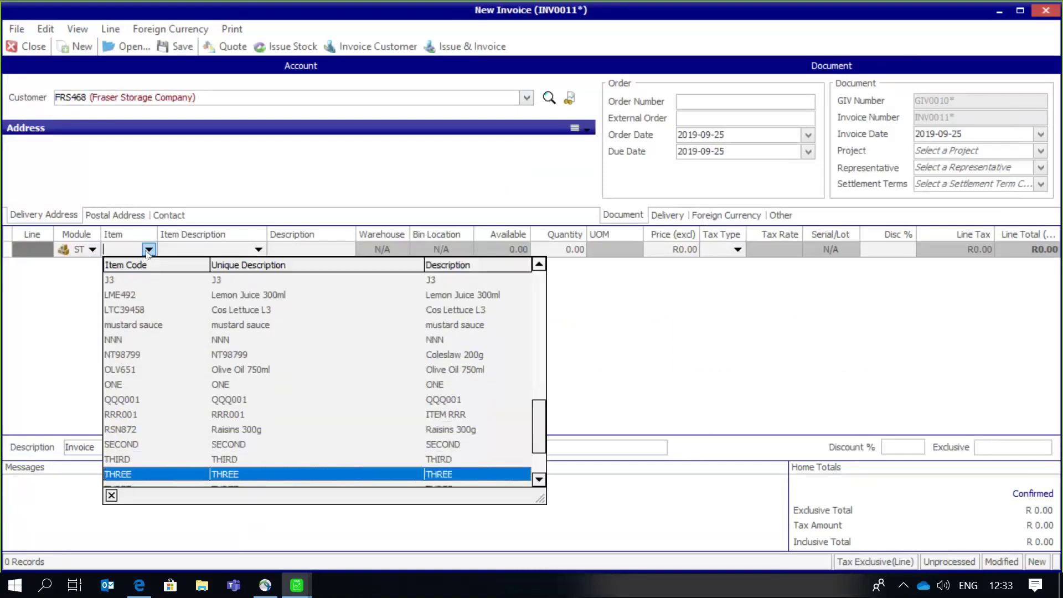
key("Up")
key("Up")
key("Up")
key("Return")
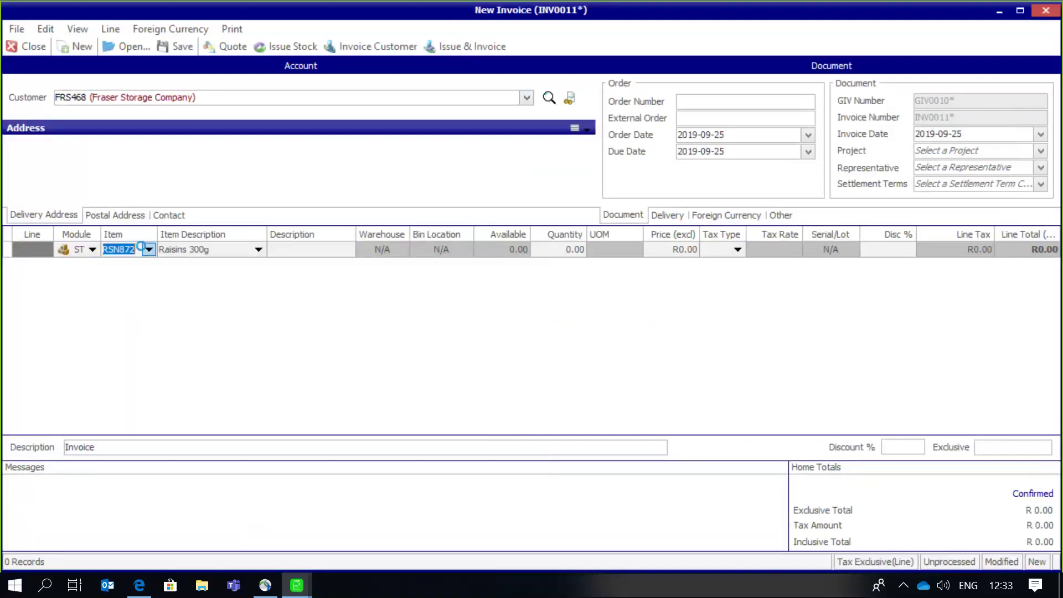
key("Tab")
key("Tab")
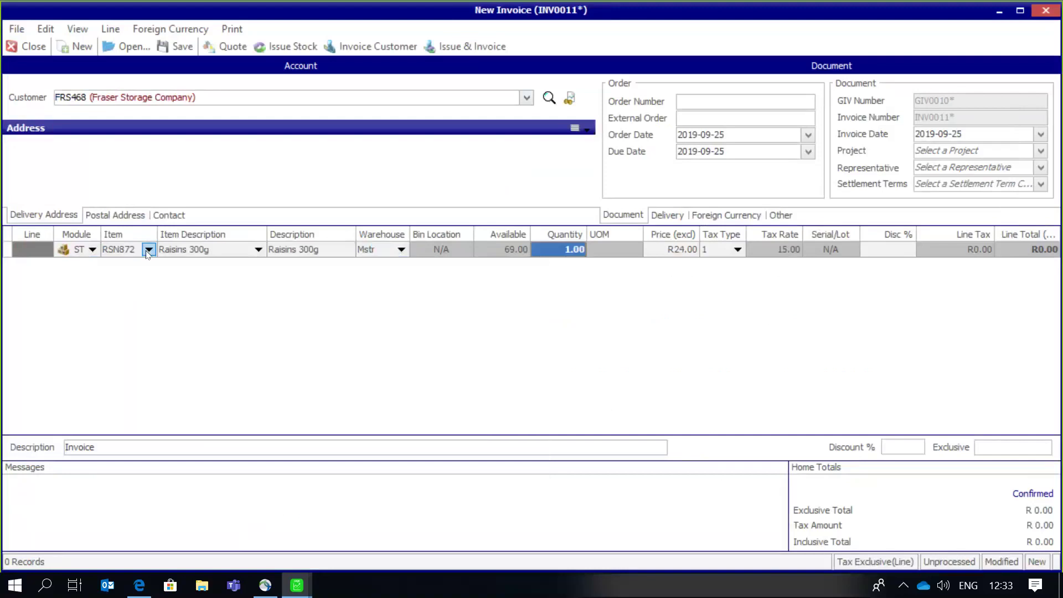
type("9")
key("Tab")
key("Tab")
key("Tab")
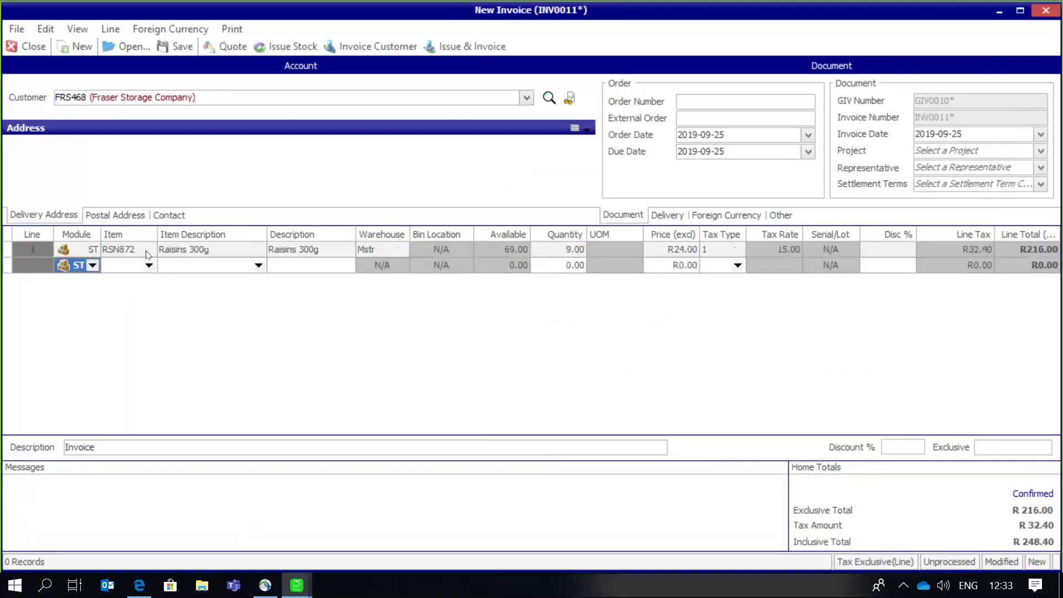
Choose item OLV651 (Olive Oil 750ml) for the second line of the Fraser Storage Company invoice
left_click(149, 266)
left_click(149, 266)
key("Down")
key("Down")
key("Down")
key("Down")
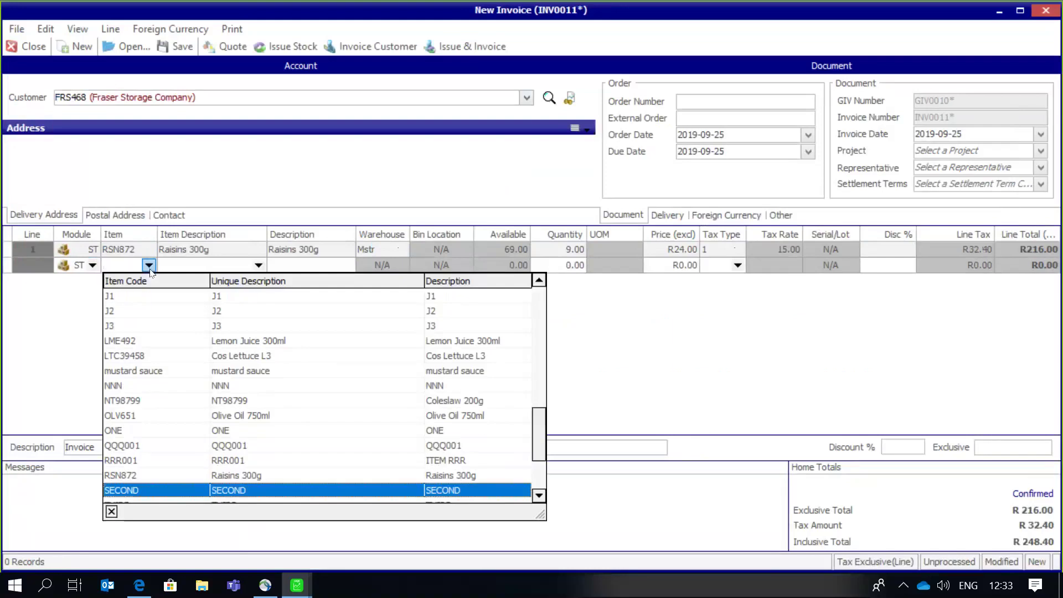
key("Up")
key("Up")
key("Up")
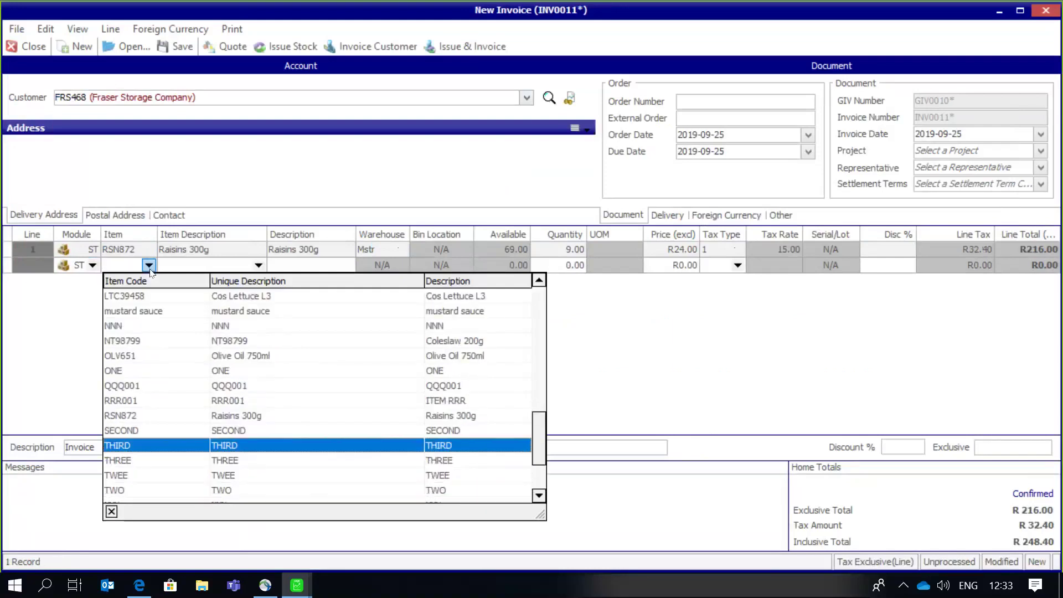
key("Up")
key("Up")
key("Up")
key("Up")
key("Up")
key("Up")
key("Return")
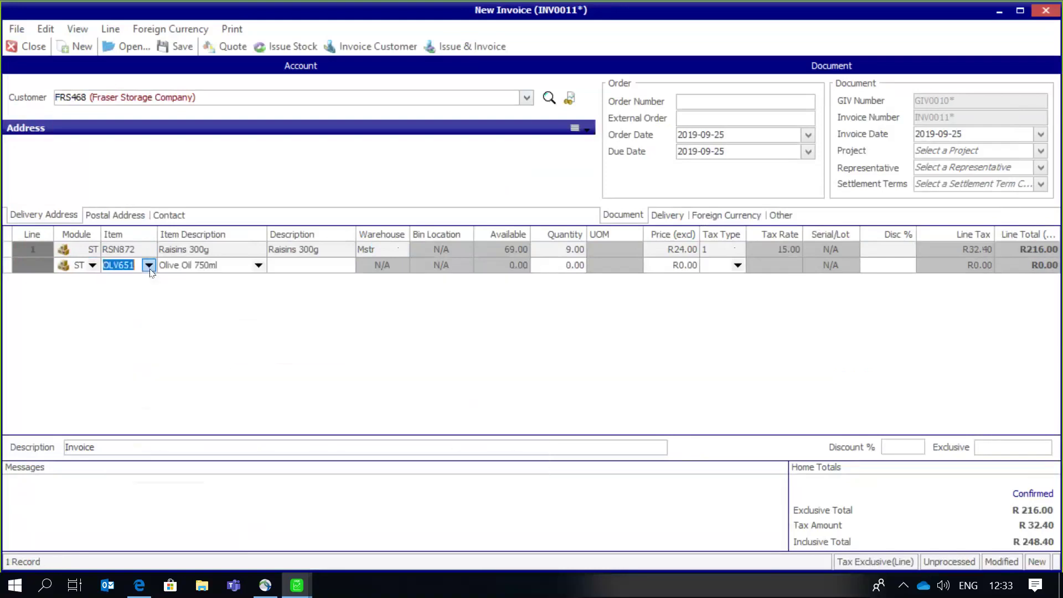
Complete the second line's Olive Oil 750ml entry with warehouse Mstr and a quantity of 3
key("Tab")
key("Tab")
key("Tab")
key("Tab")
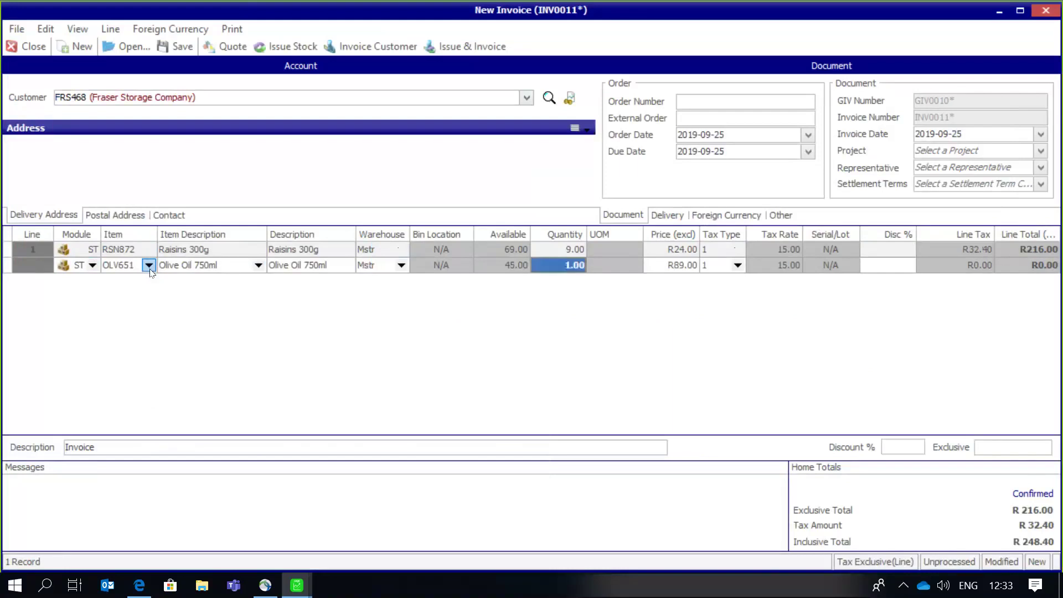
type("3")
key("Tab")
key("Tab")
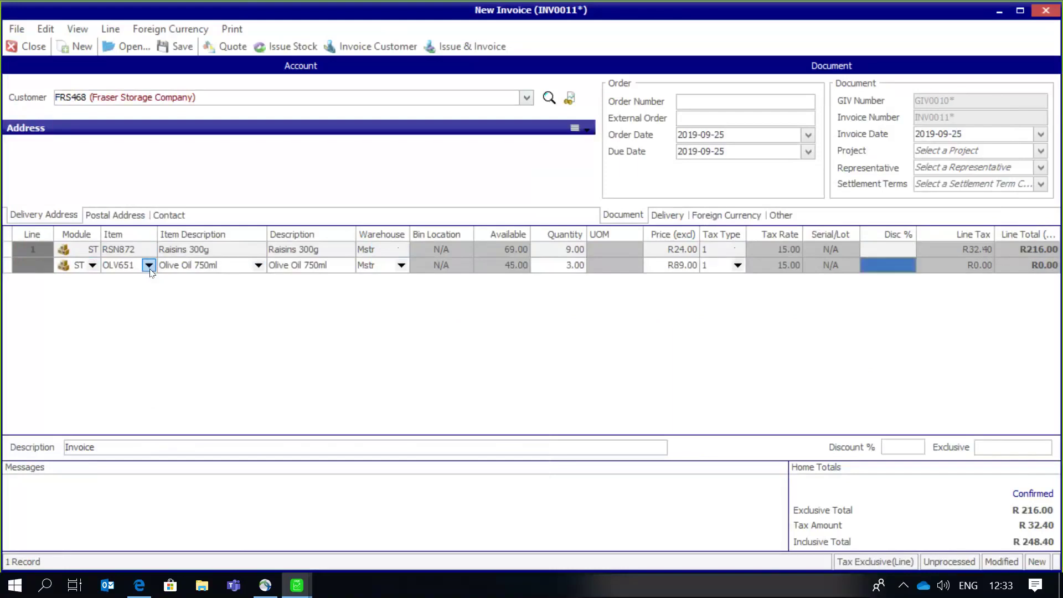
key("Tab")
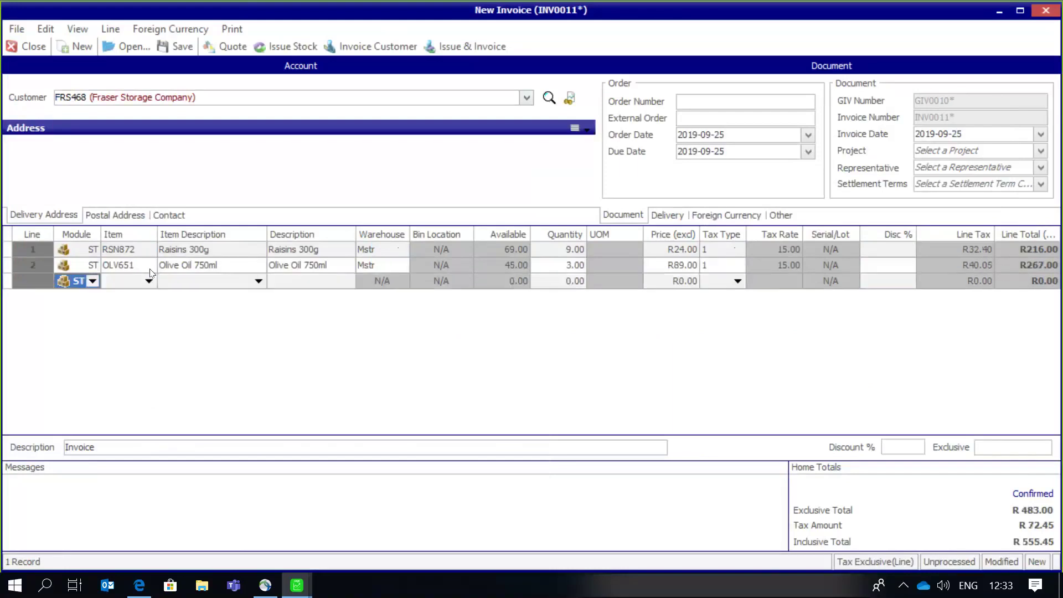
Issue the stock for the Fraser Storage Company invoice and preview its Goods Issue Voucher
left_click(295, 45)
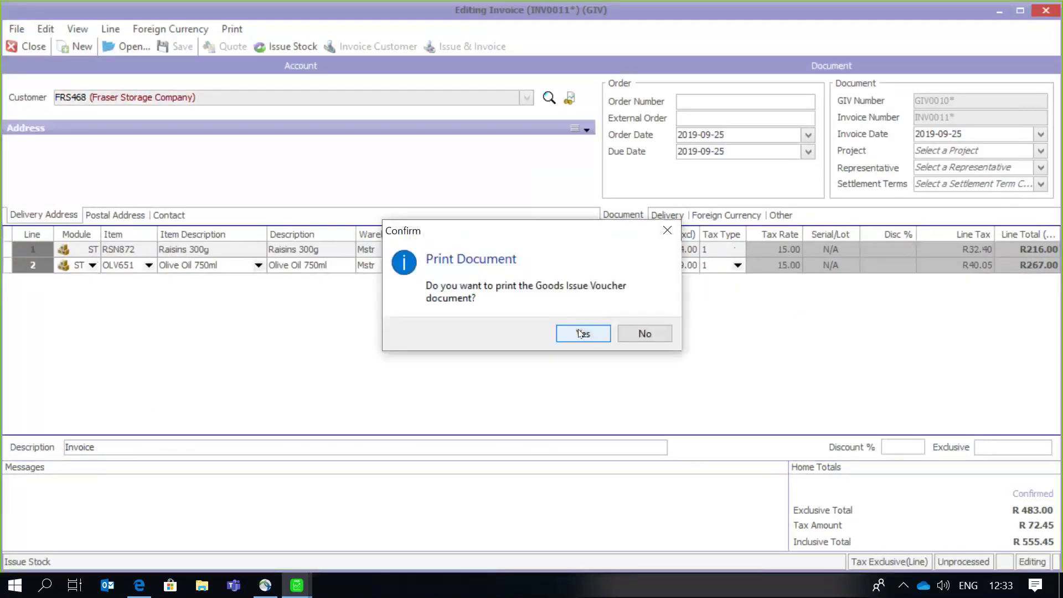
left_click(580, 333)
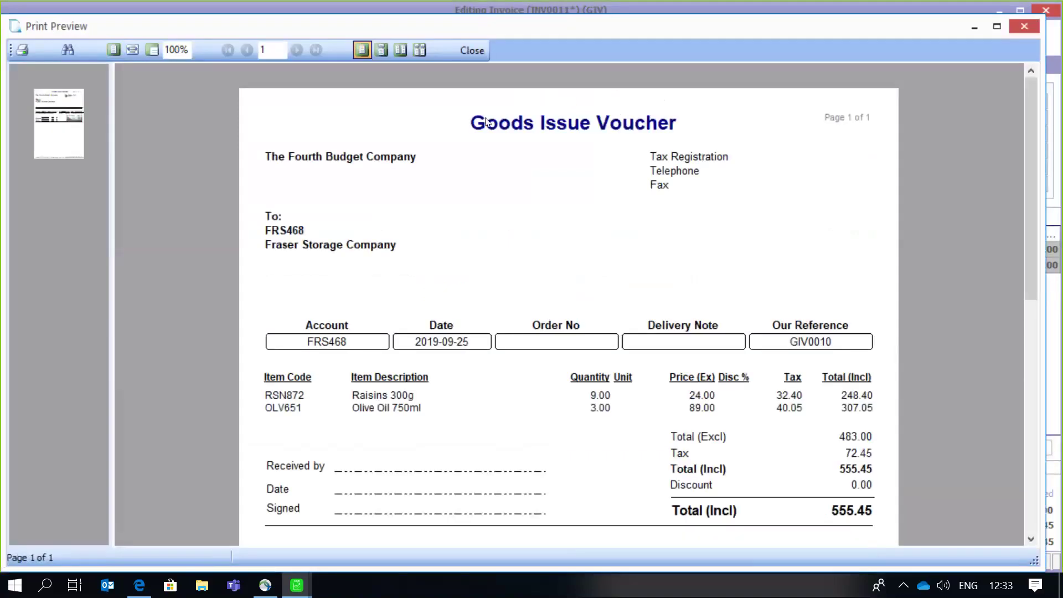
left_click(472, 51)
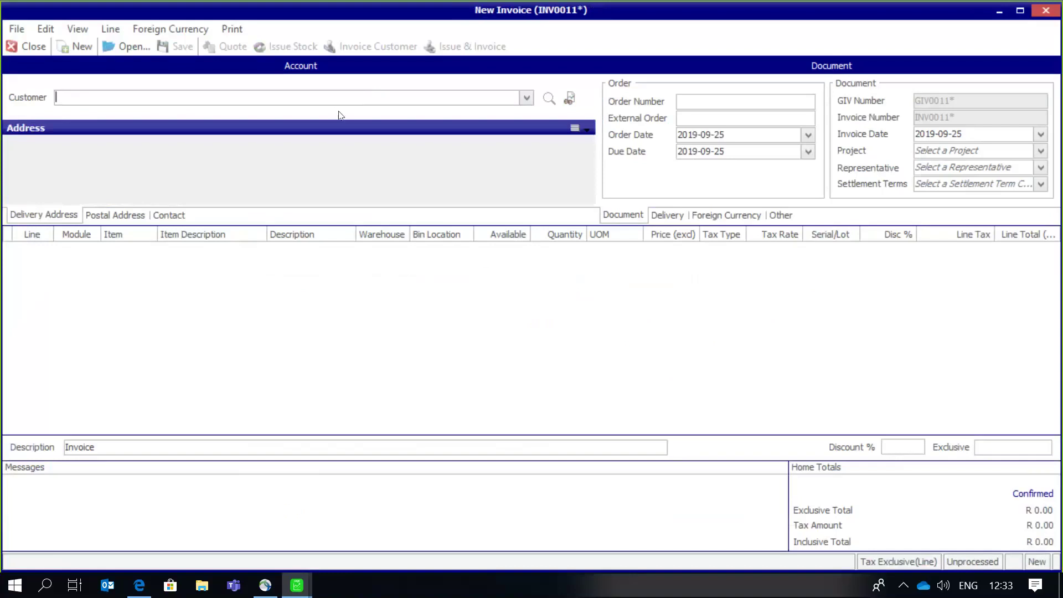
left_click(42, 52)
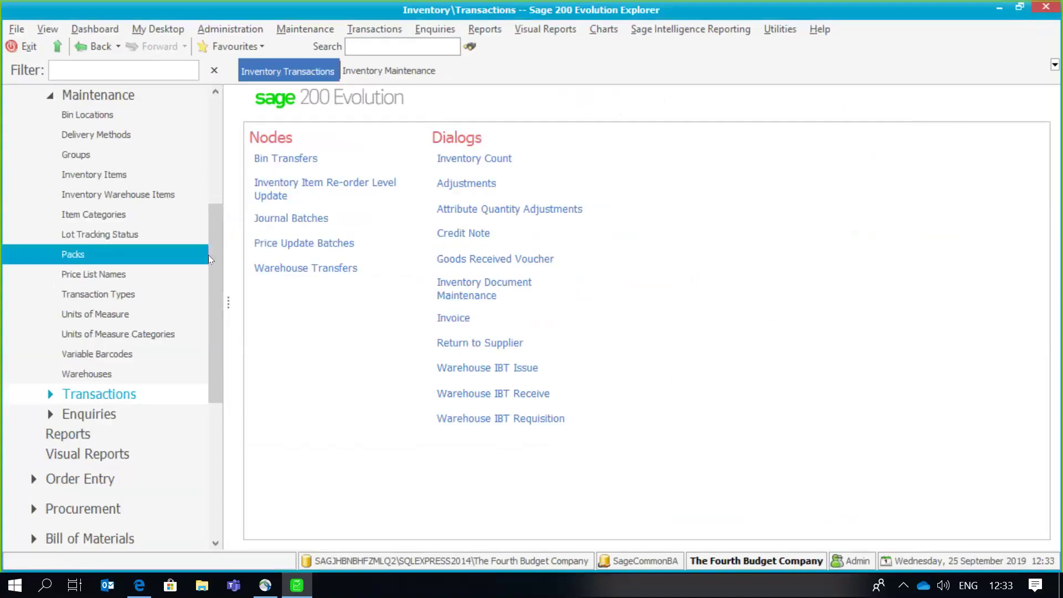
Try to switch off Separate Inventory Issue from Customer Invoice in the invoice settings of the Inventory Defaults
left_click_drag(211, 253, 217, 226)
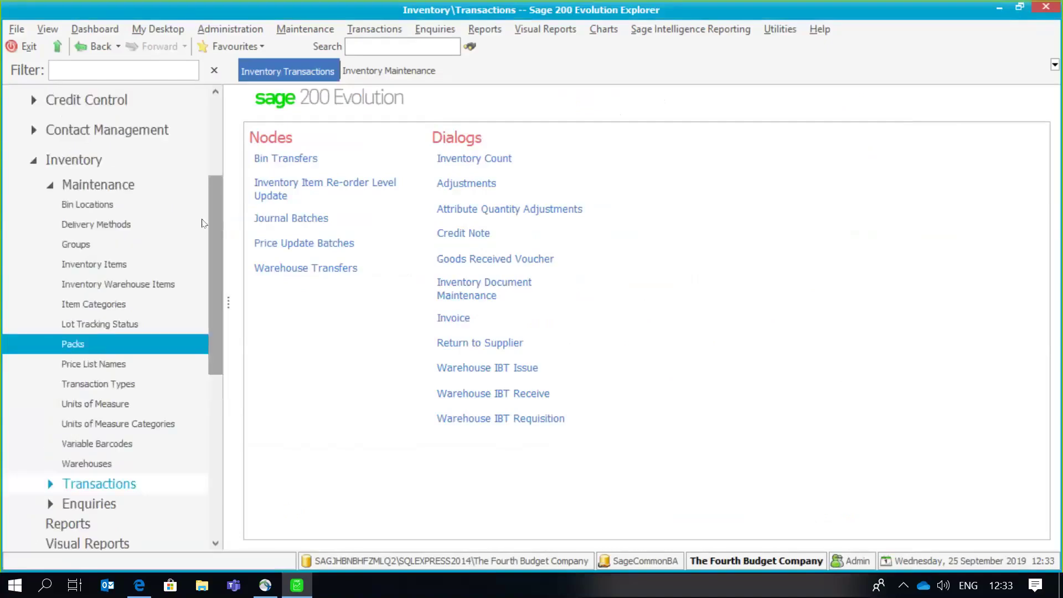
left_click(133, 184)
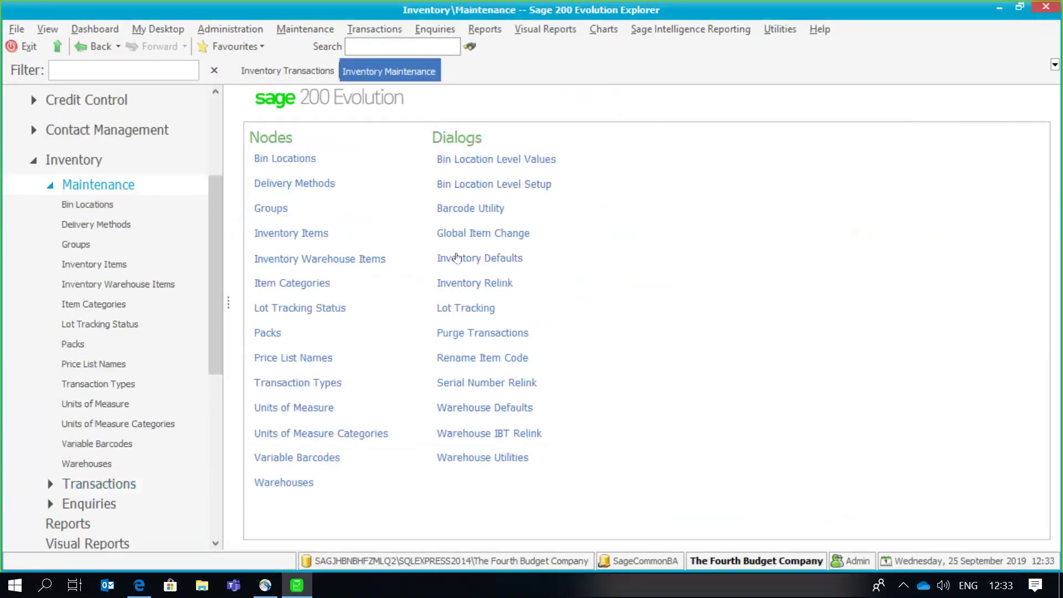
left_click(457, 258)
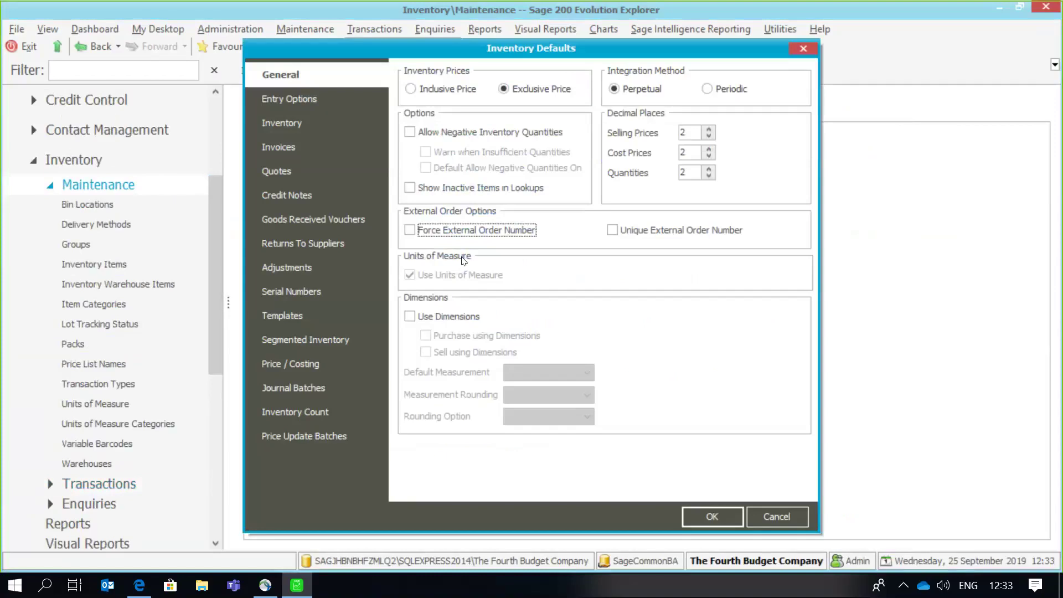
left_click(297, 154)
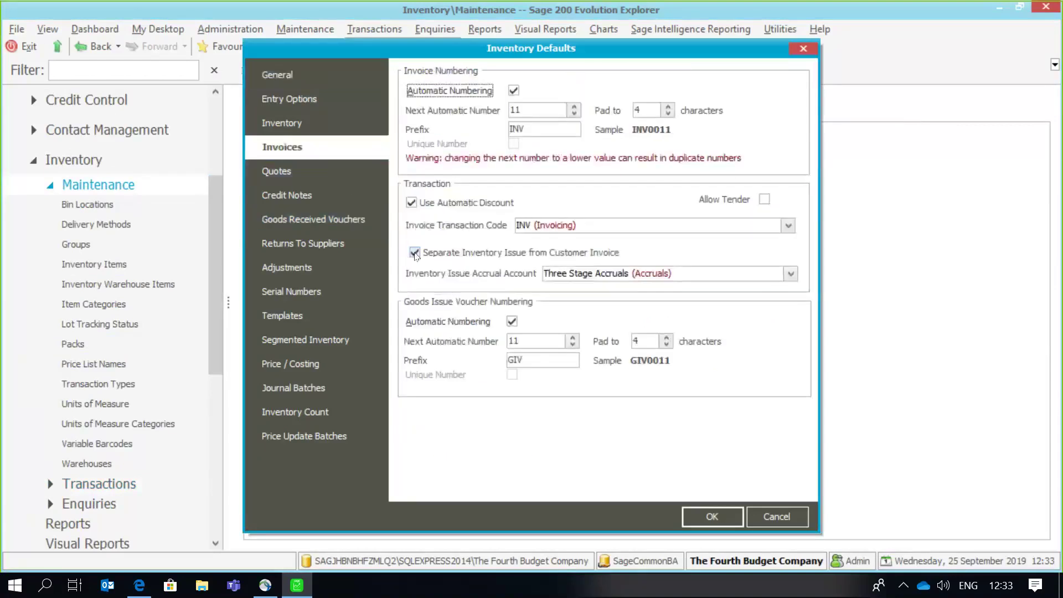
left_click(415, 254)
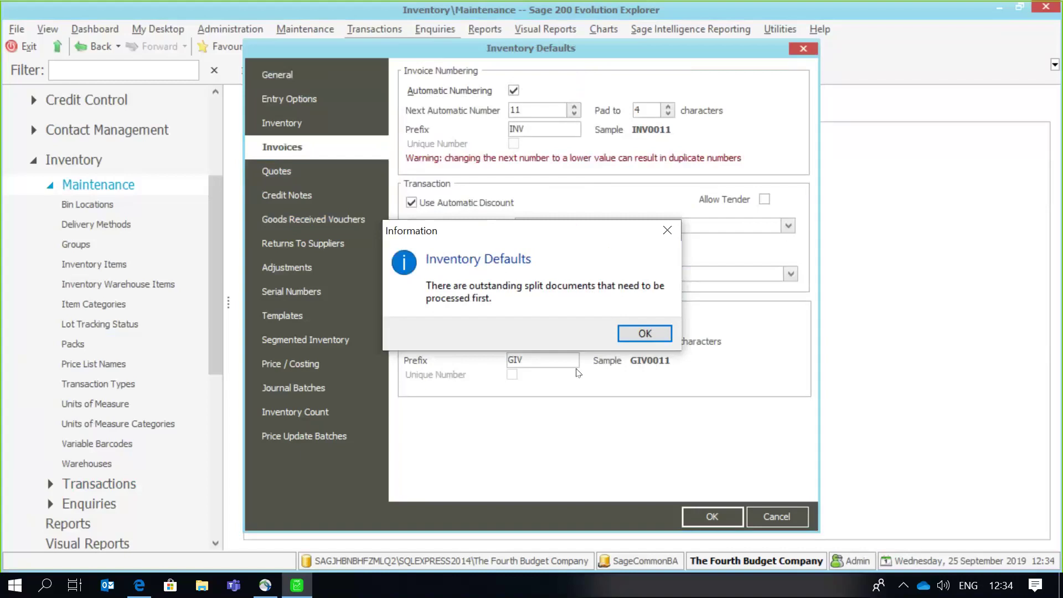
left_click(628, 333)
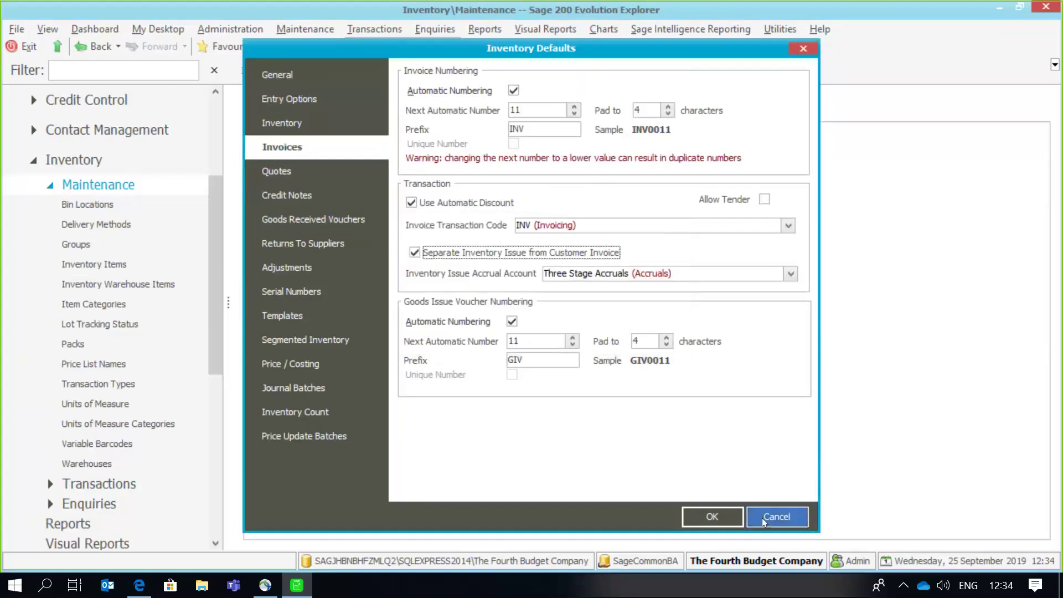
left_click(762, 517)
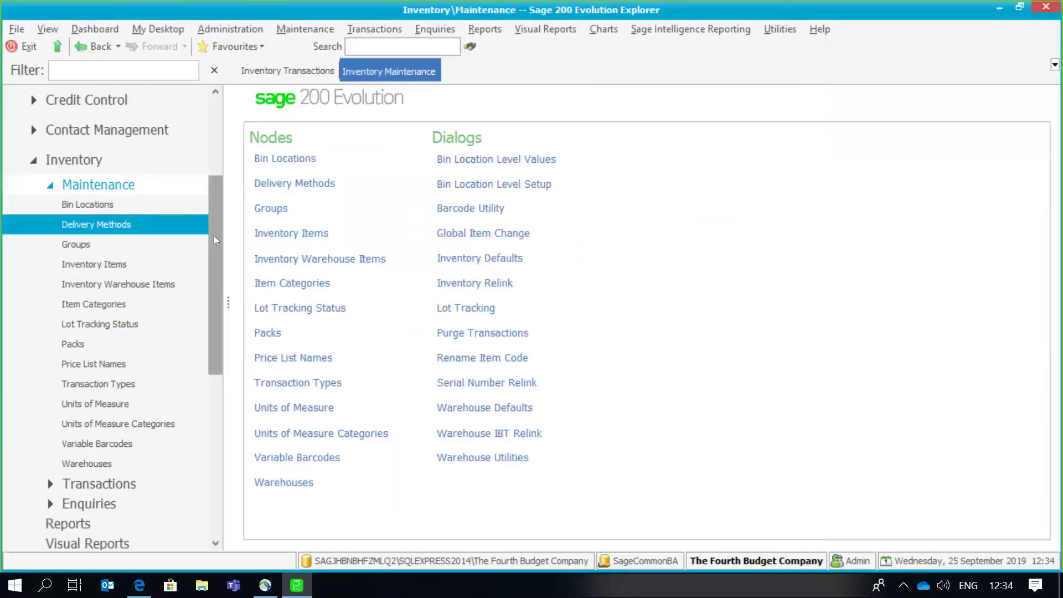
Open a new inventory Invoice transaction and bring up Invoice Maintenance for existing documents
left_click_drag(213, 235, 220, 295)
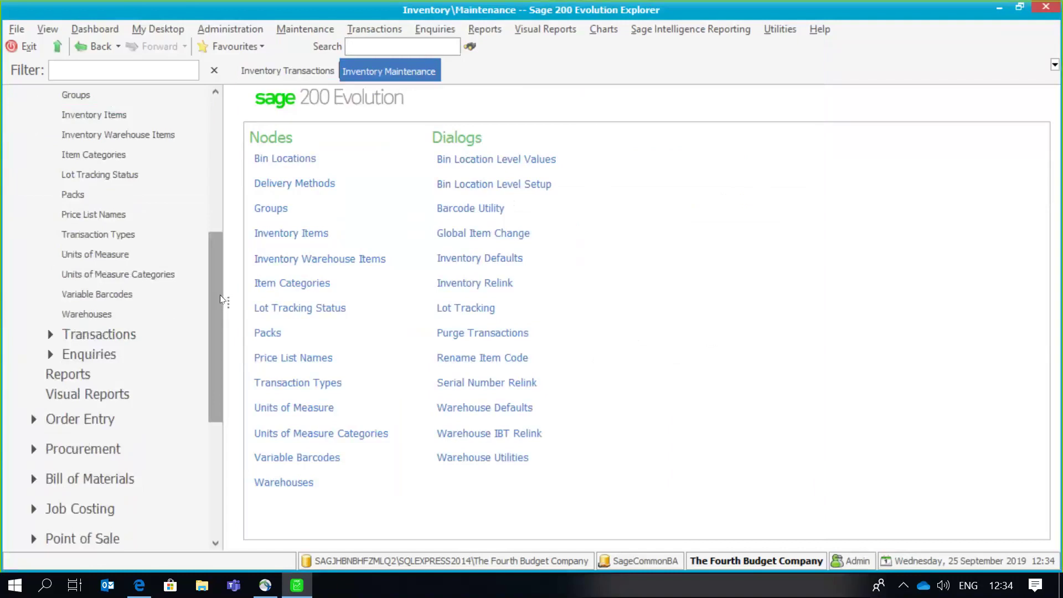
left_click(126, 333)
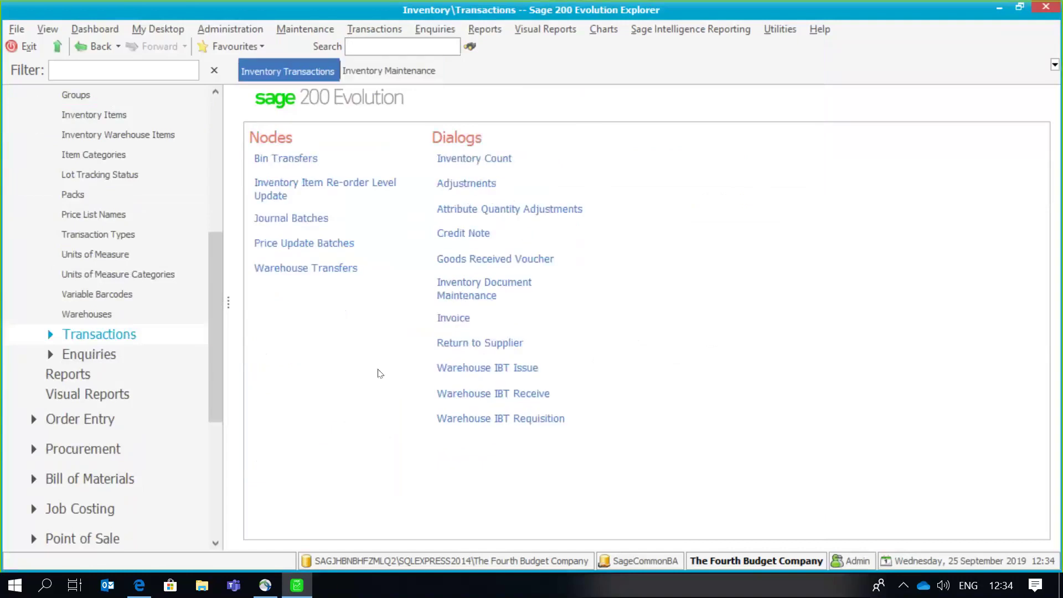
left_click(454, 319)
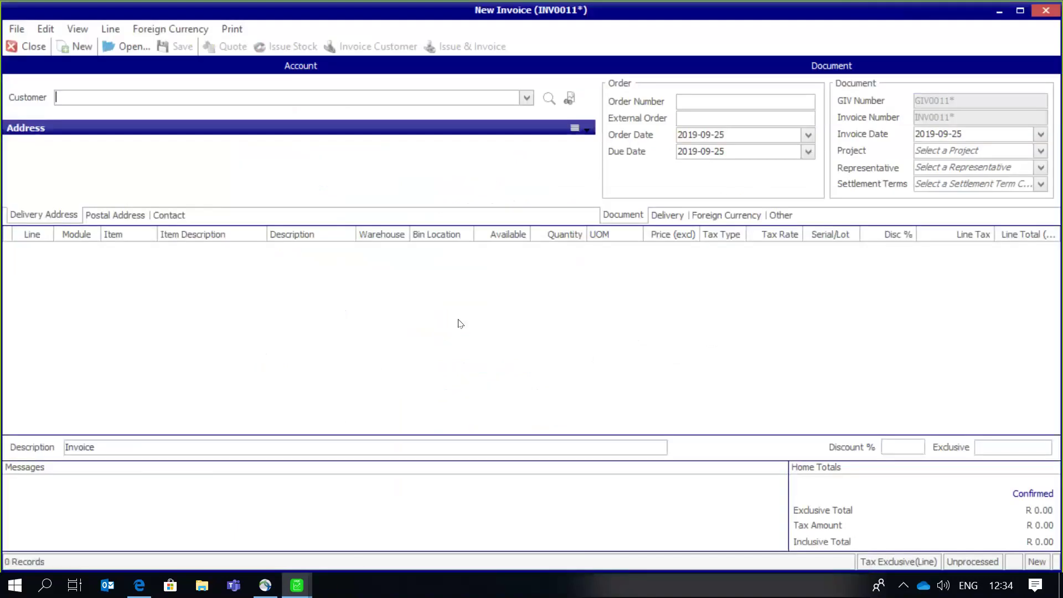
left_click(127, 47)
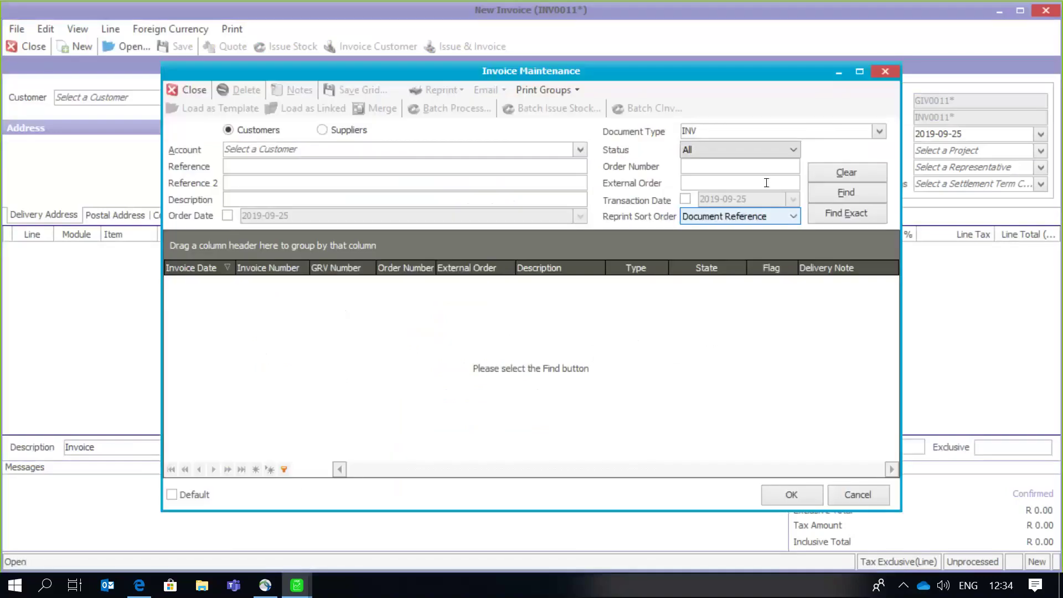
Find invoices with only the CINV document type and open the unprocessed one dated 2019-09-25
left_click(879, 132)
left_click(688, 164)
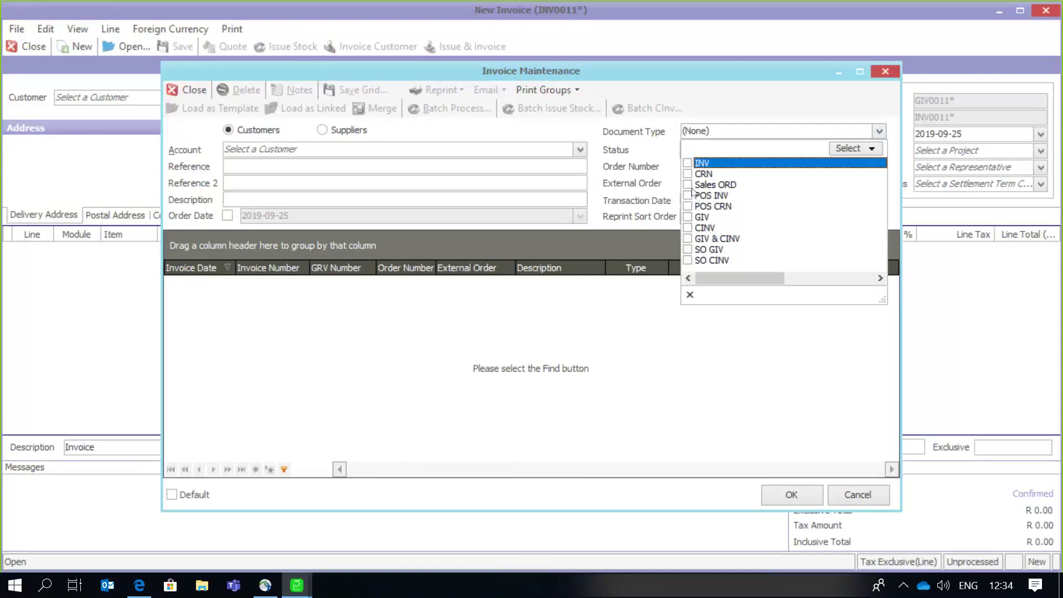
left_click(689, 229)
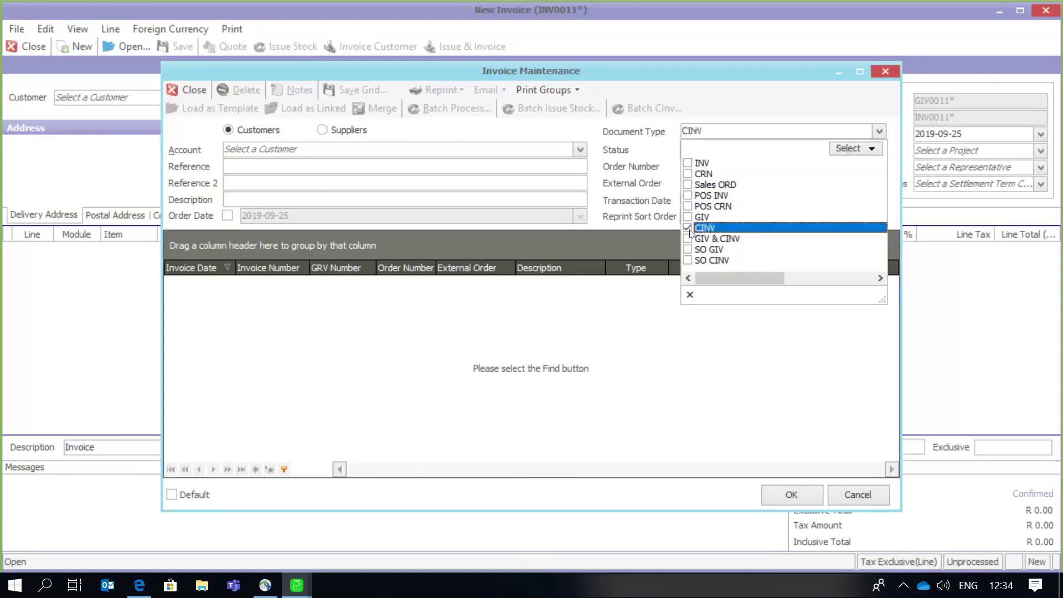
left_click(632, 337)
left_click(840, 193)
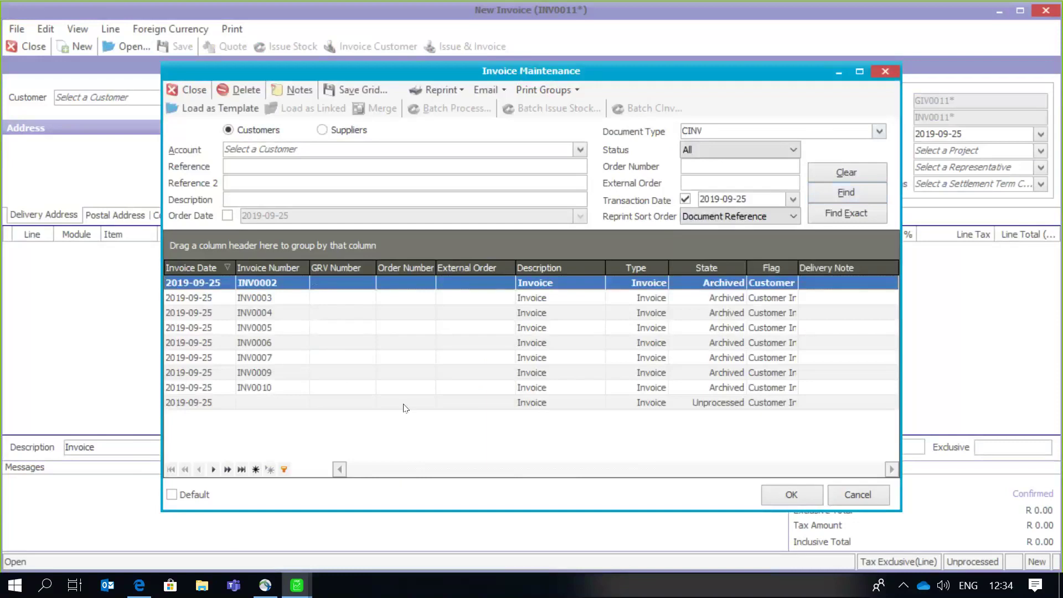
left_click(404, 403)
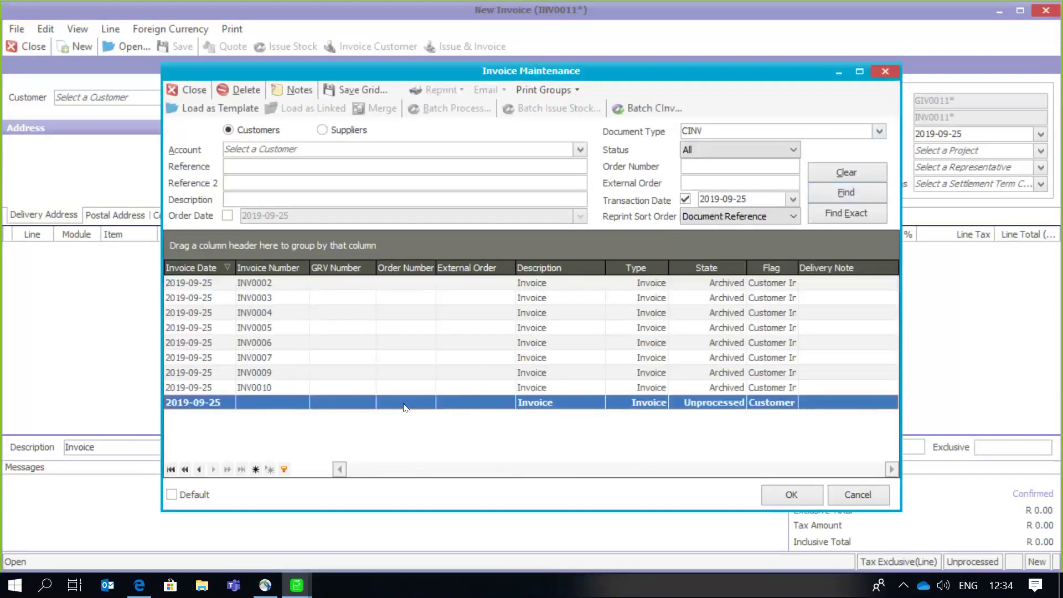
double_click(405, 408)
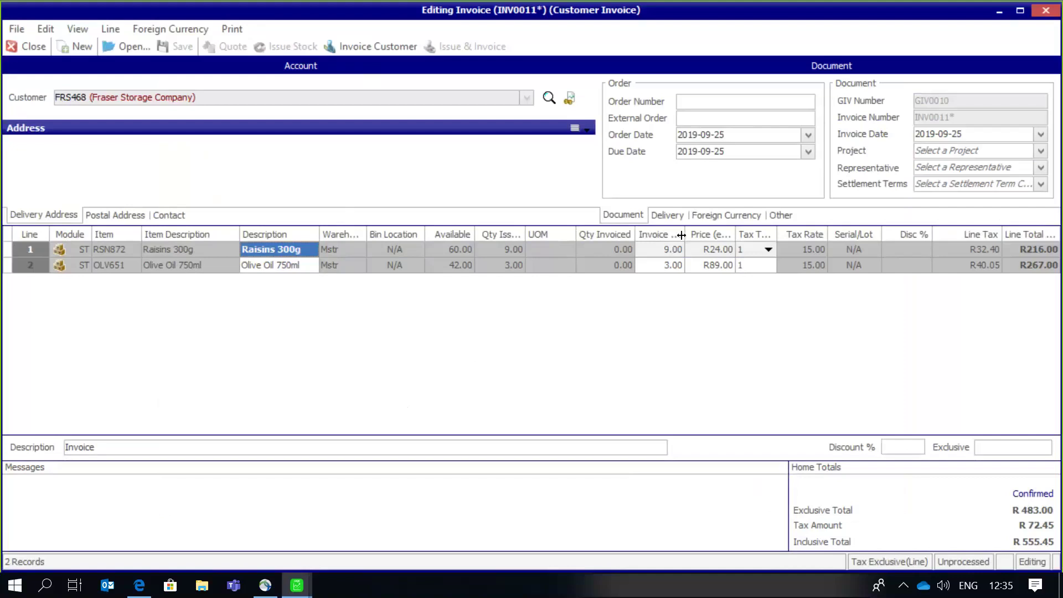
Widen the Invoice Qty column, then invoice Fraser Storage Company for the issued stock and preview the Tax Invoice
left_click_drag(679, 234, 701, 235)
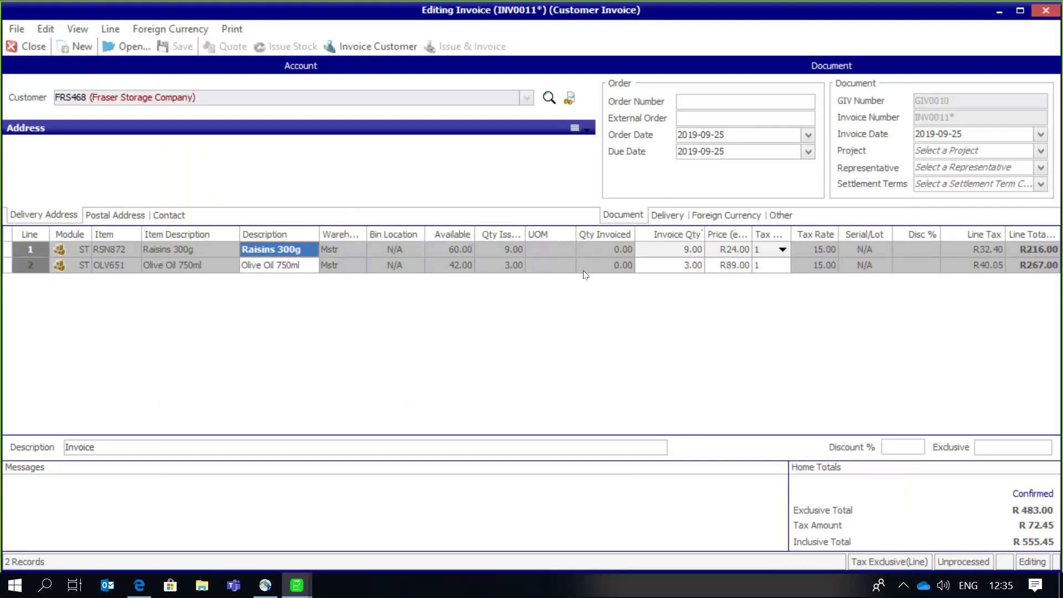
left_click(387, 47)
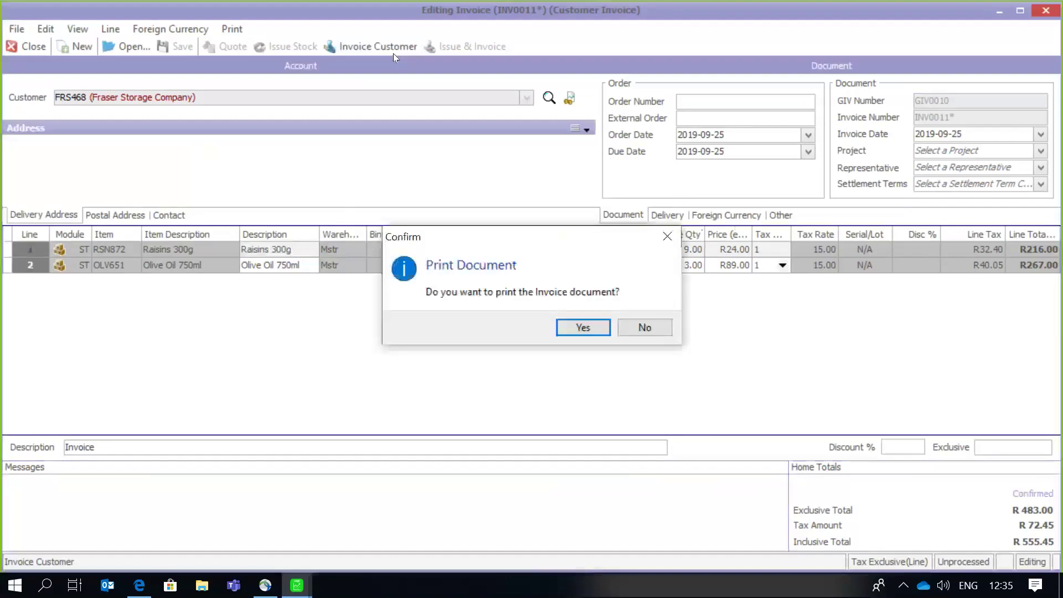
left_click(581, 327)
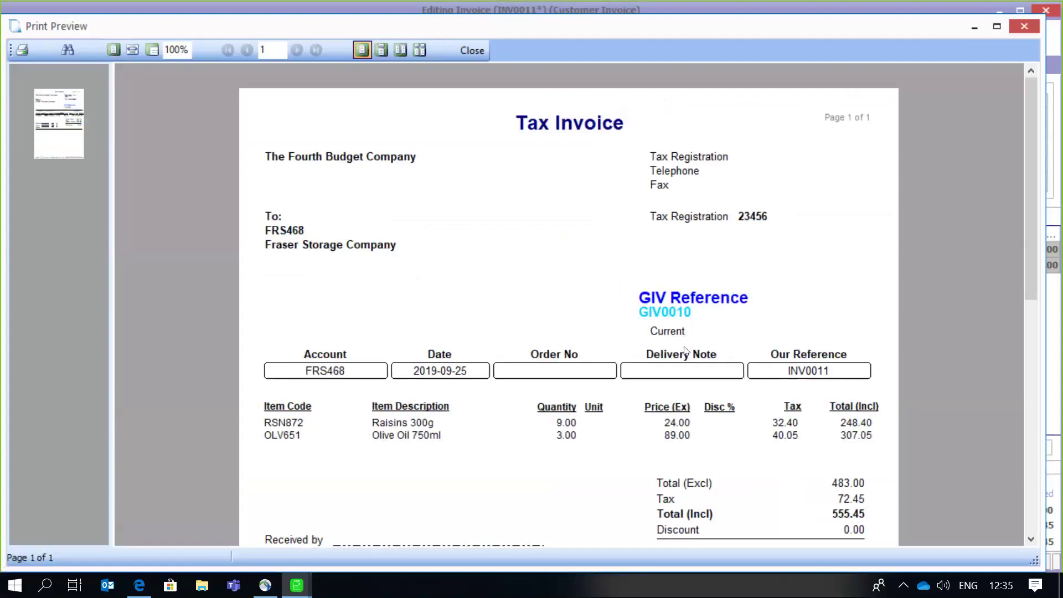
scroll(685, 349, "down", 2)
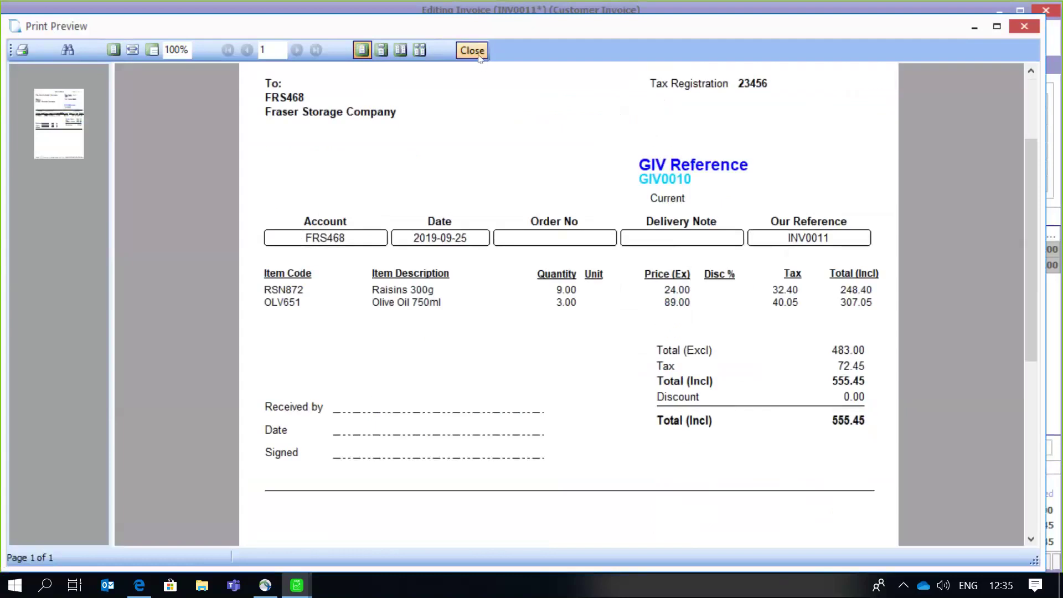
left_click(471, 50)
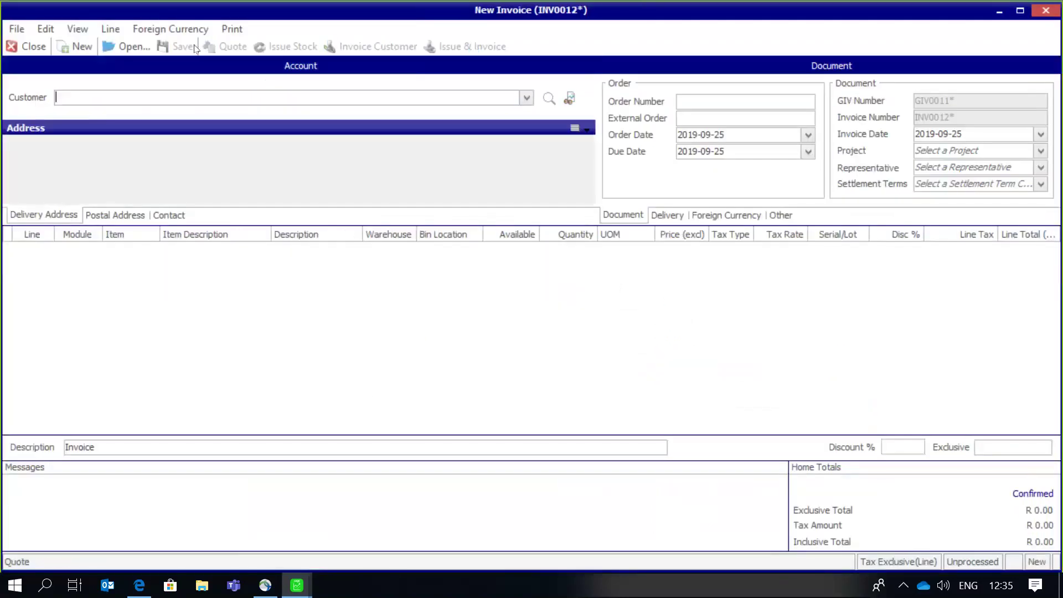
Open the Invoice with GIV layout for design from the invoice print options and inspect the field beneath the GIV Reference heading
left_click(232, 29)
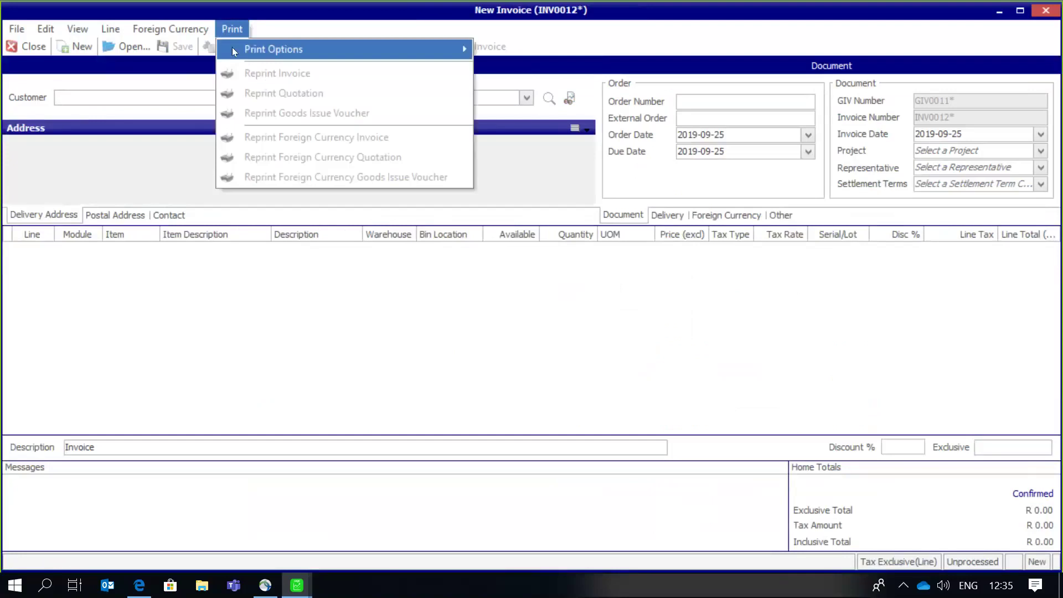
mouse_move(231, 49)
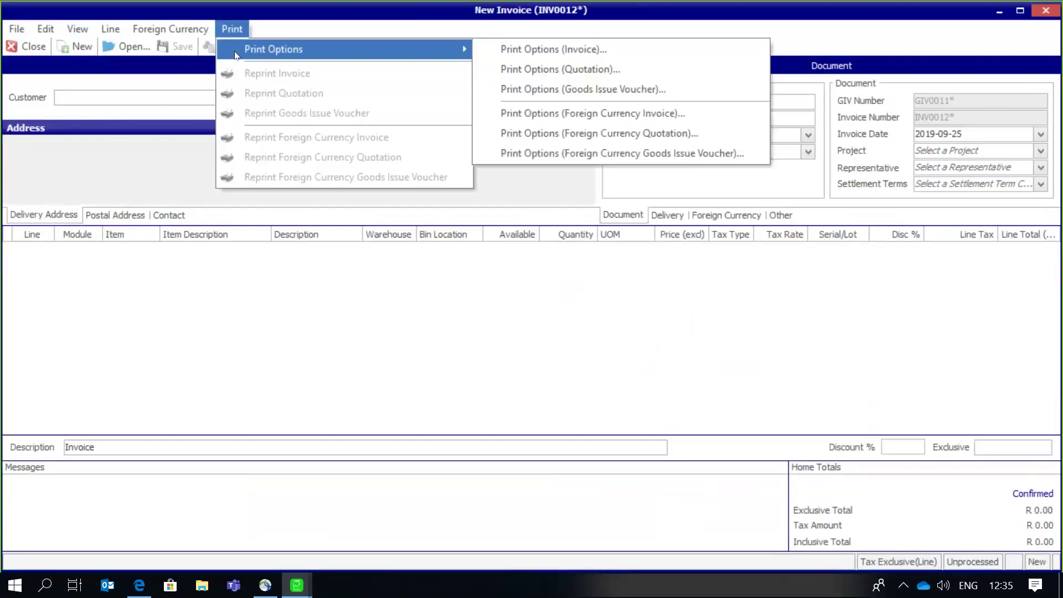
left_click(517, 50)
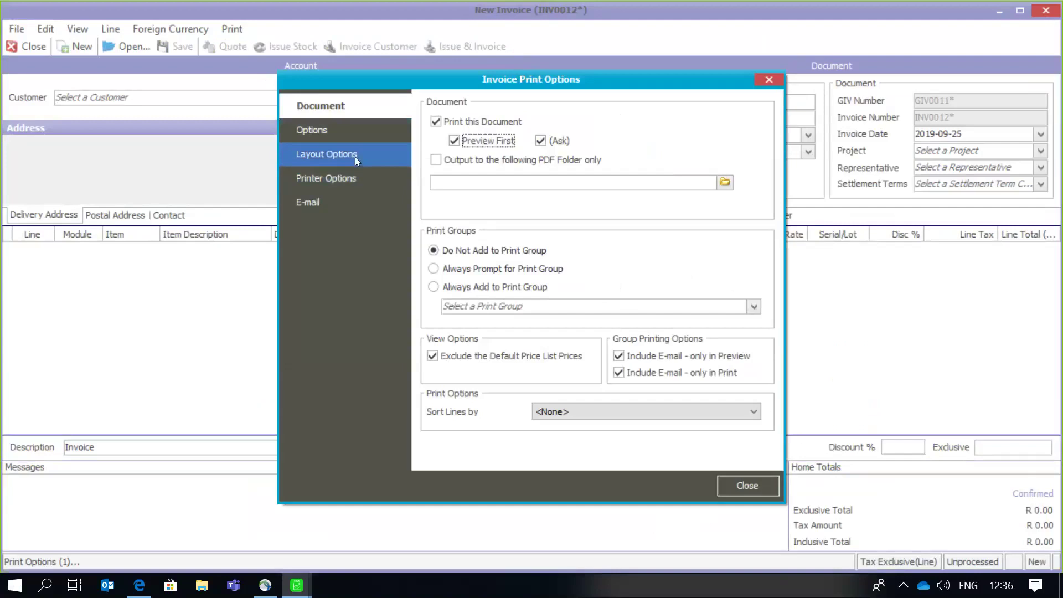
left_click(356, 159)
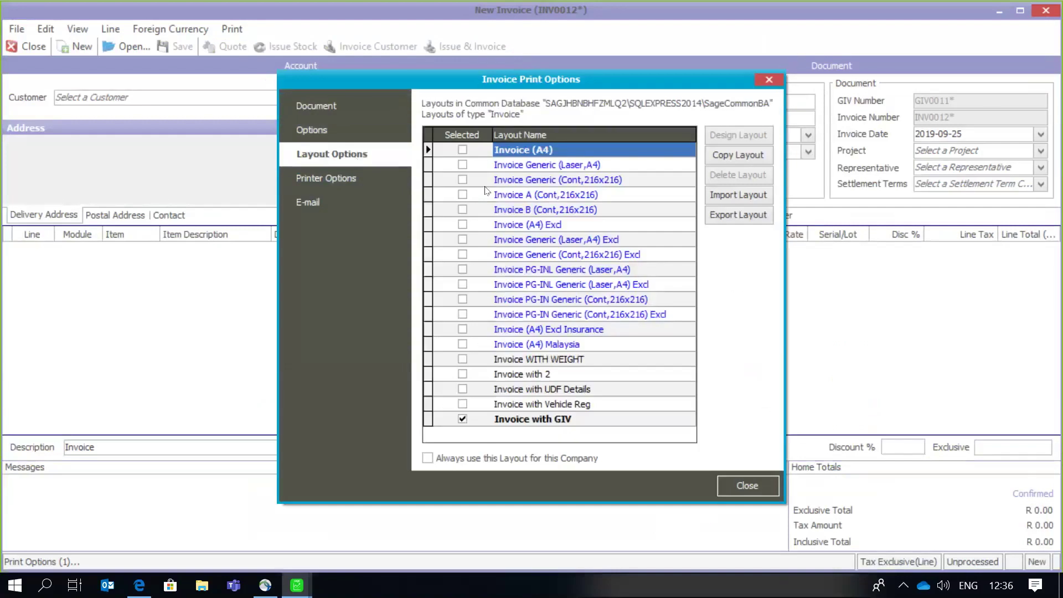
left_click(546, 419)
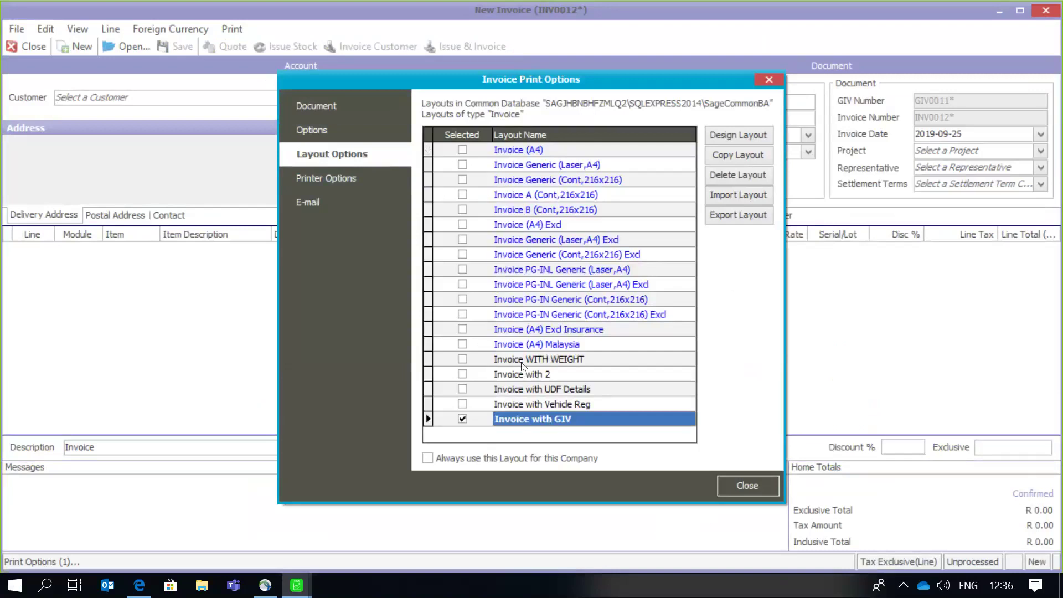
left_click(748, 133)
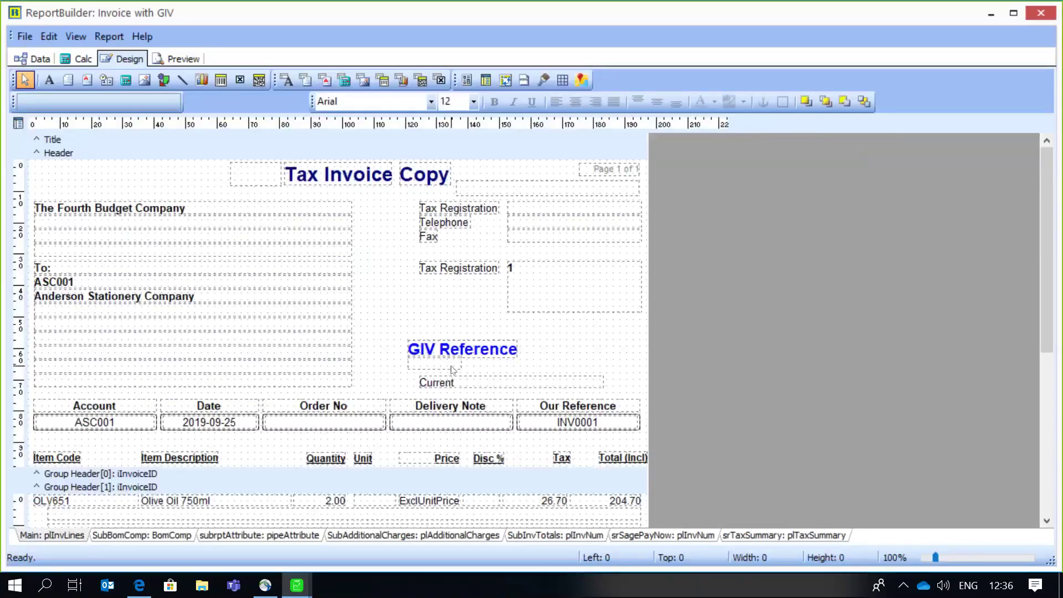
left_click(453, 370)
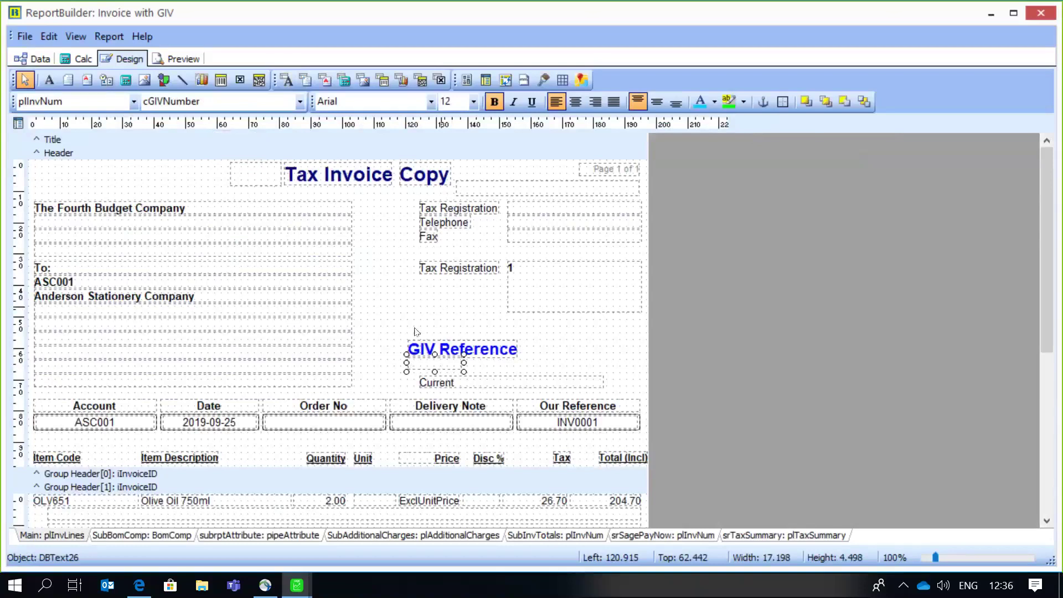
left_click(398, 305)
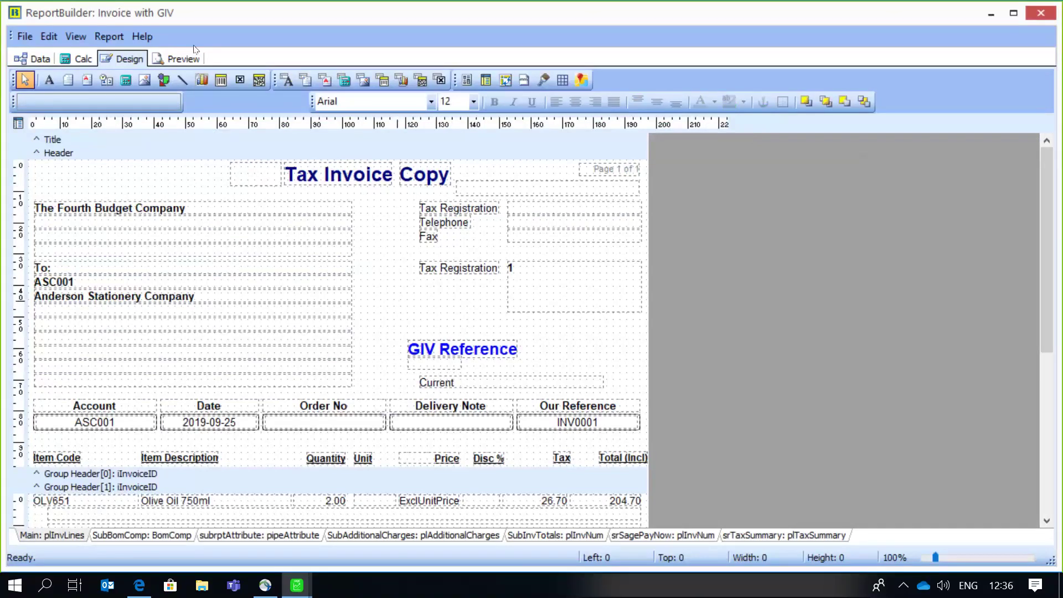
Close the Invoice with GIV layout design, the invoice print options and the blank new invoice
left_click(18, 35)
key("Down")
key("Down")
key("Down")
key("Down")
key("Down")
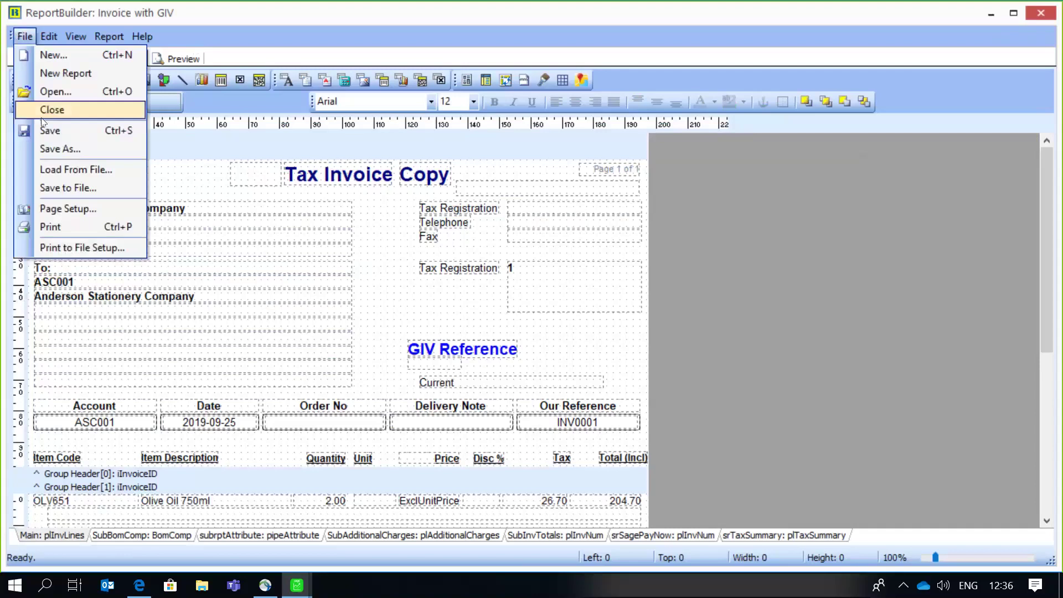
key("Return")
left_click(22, 37)
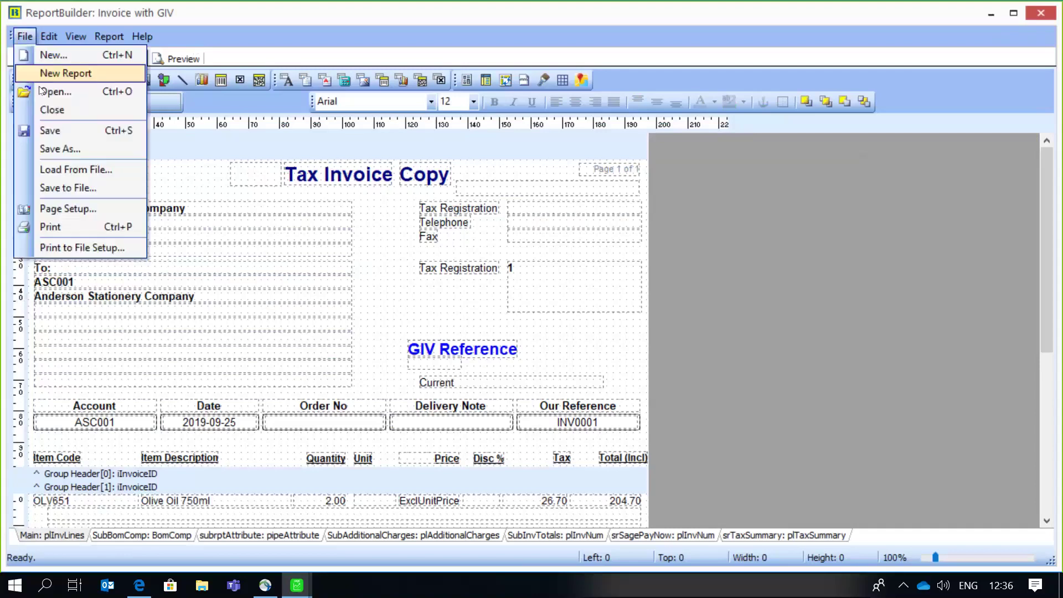
left_click(43, 111)
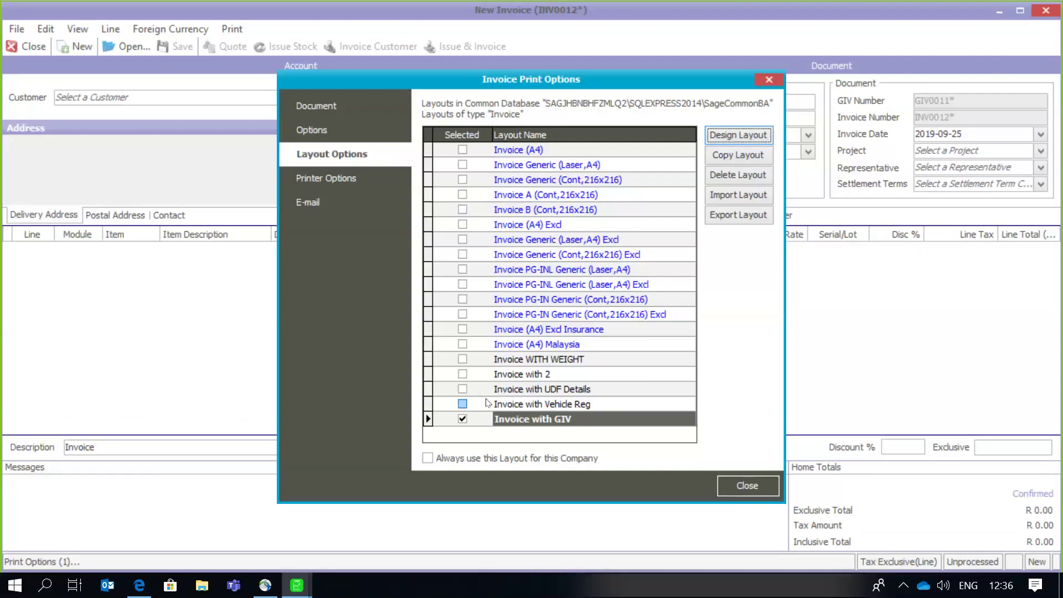
left_click(732, 490)
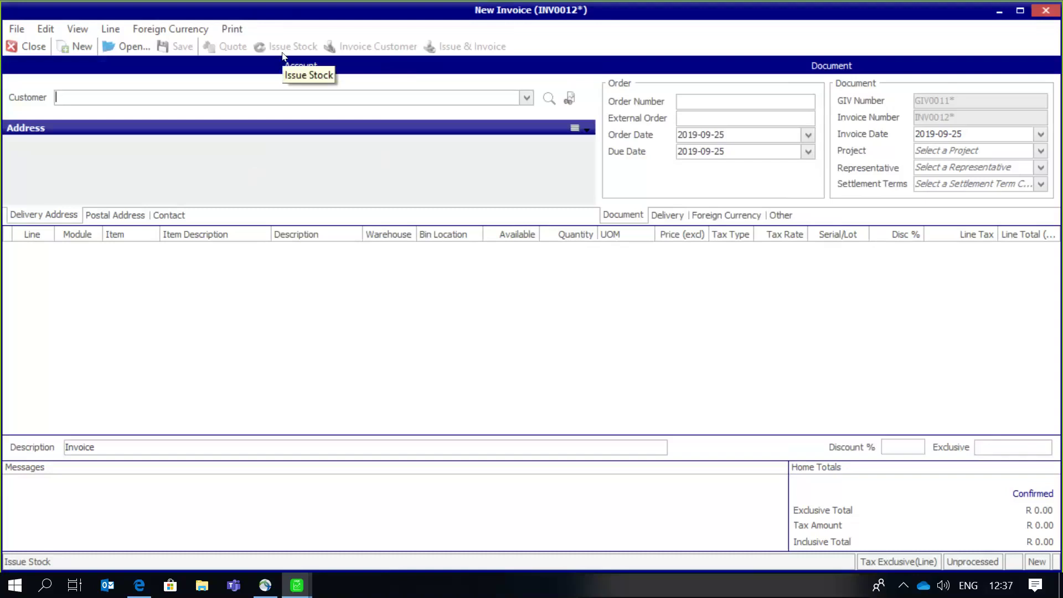
left_click(21, 46)
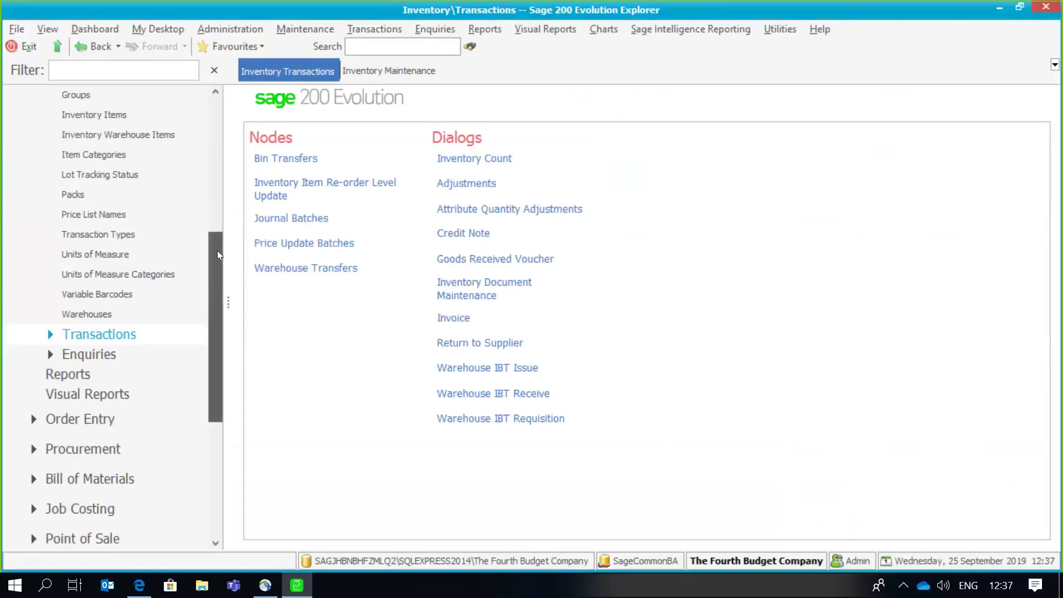
Disable Separate Inventory Issue from Customer Invoice in the Inventory Defaults for invoices, and turn off the split for Sales Orders too
left_click_drag(217, 250, 218, 257)
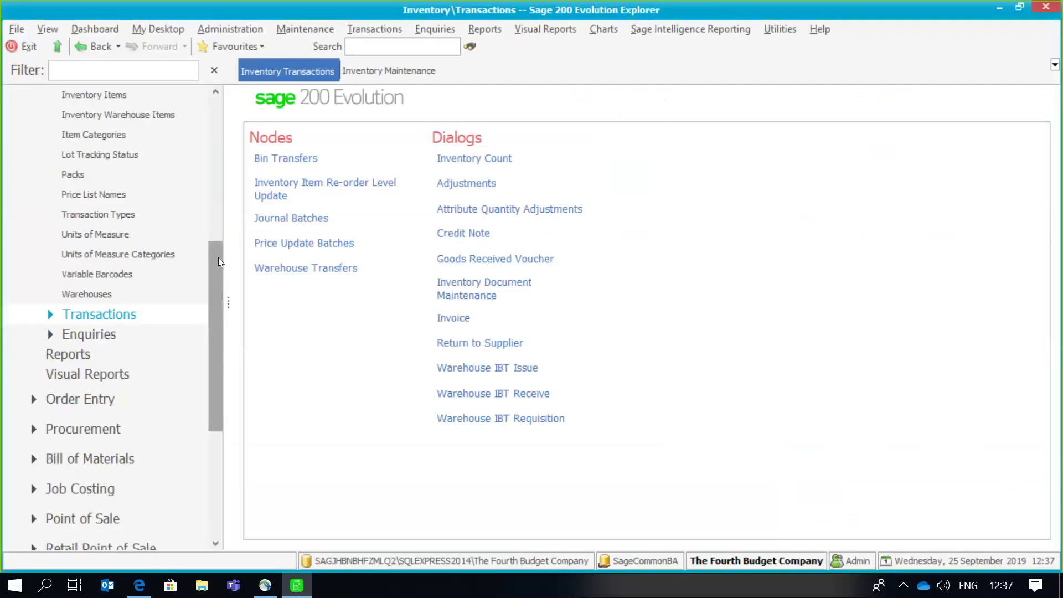
left_click_drag(218, 257, 216, 198)
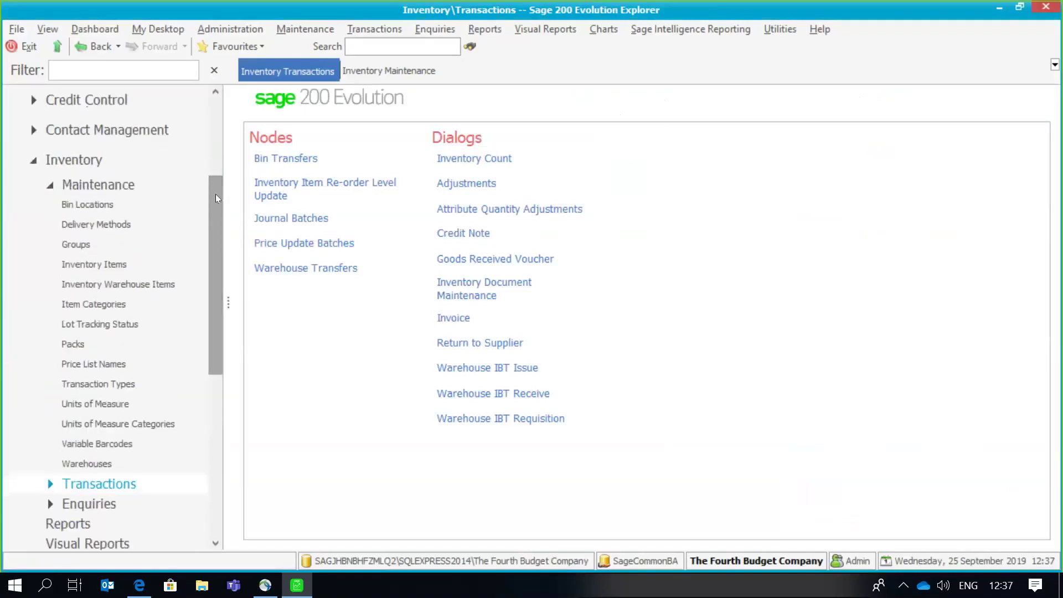
left_click(148, 183)
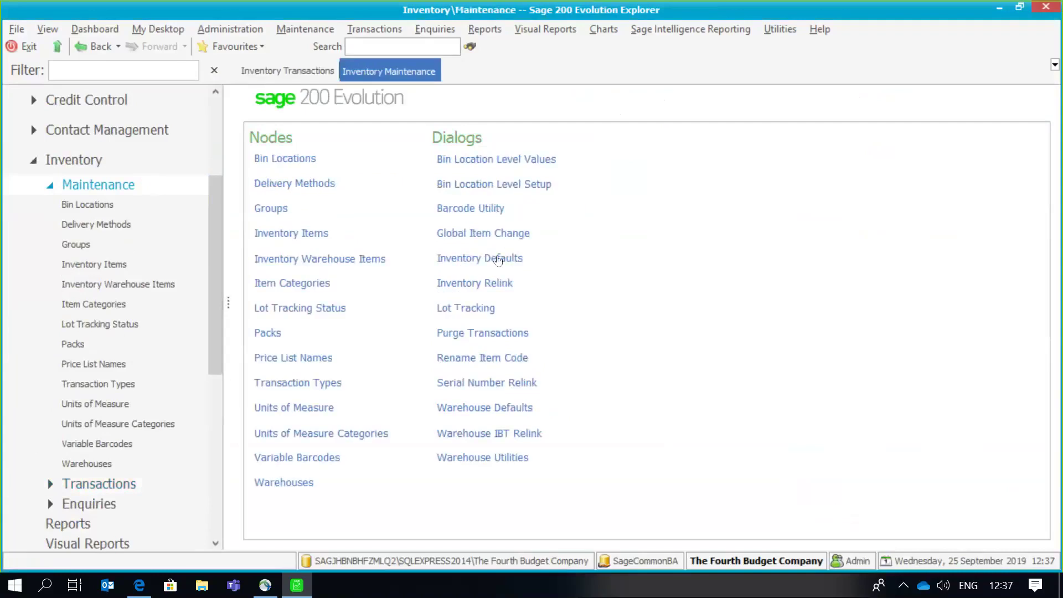
left_click(498, 261)
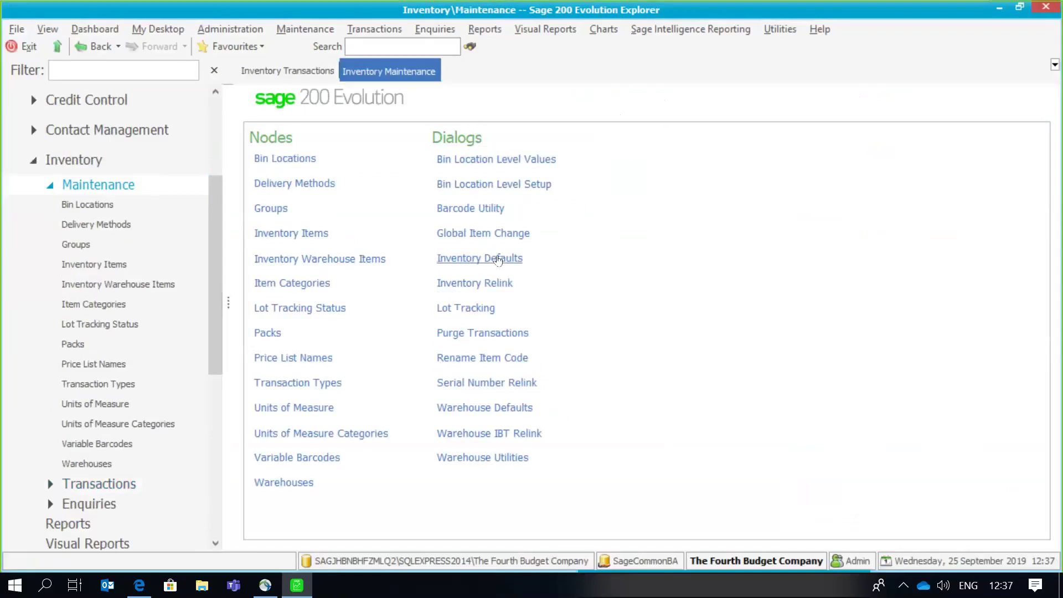
left_click(314, 154)
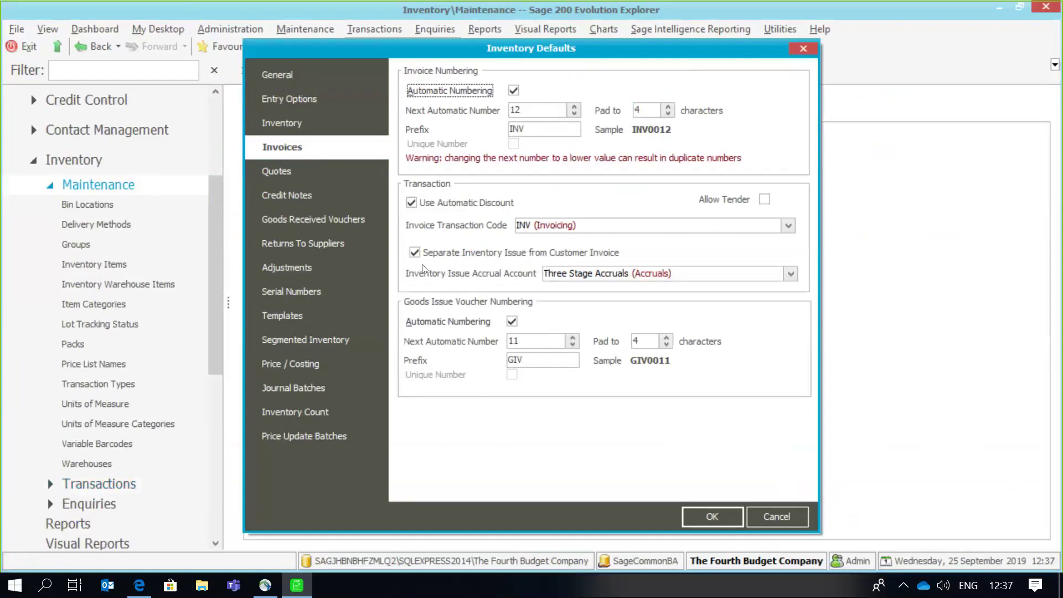
left_click(414, 254)
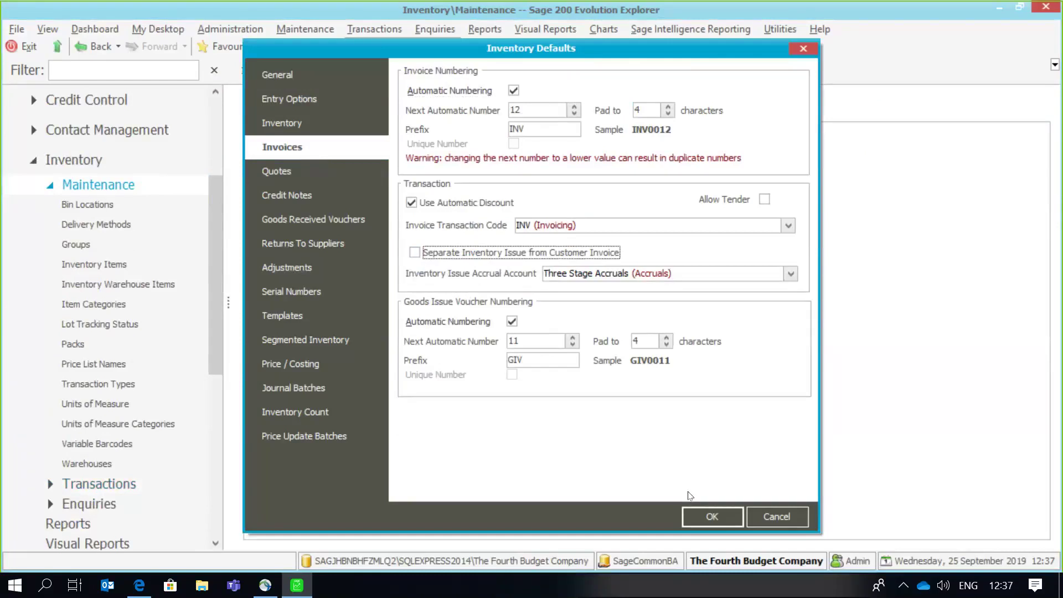
left_click(699, 511)
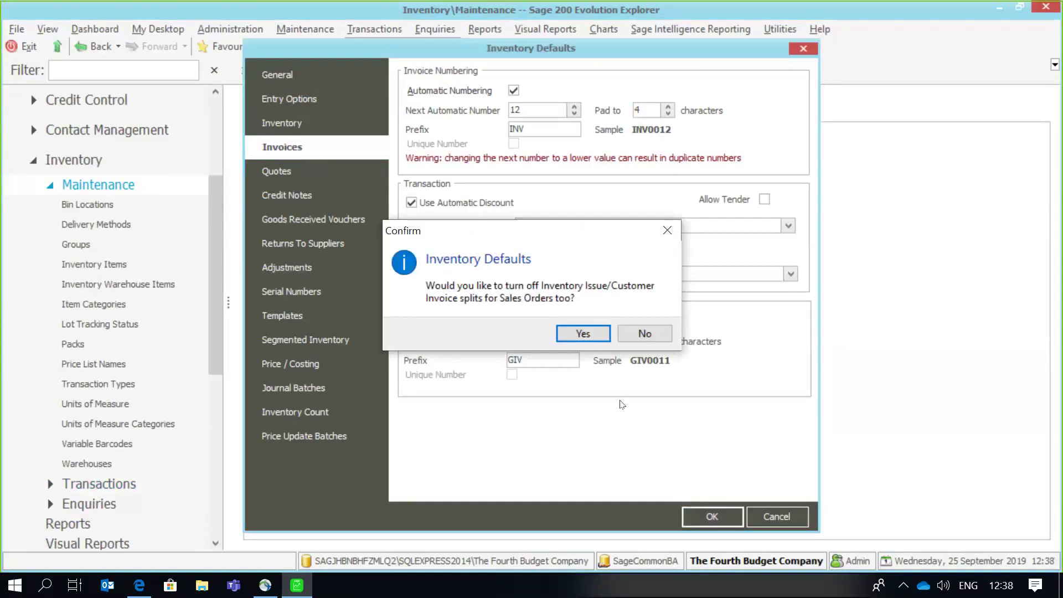
left_click(567, 333)
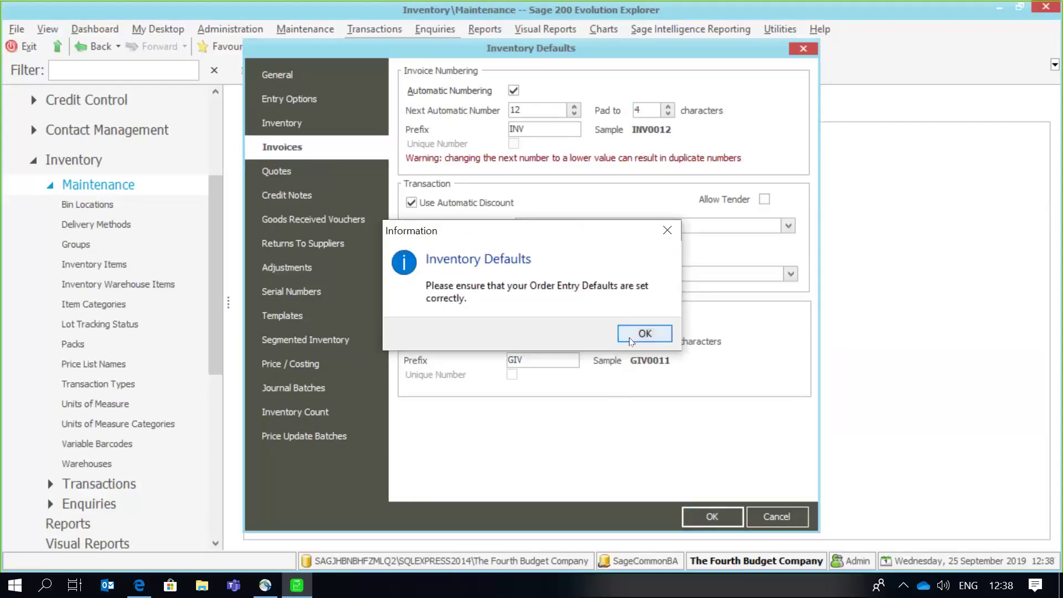
left_click(630, 335)
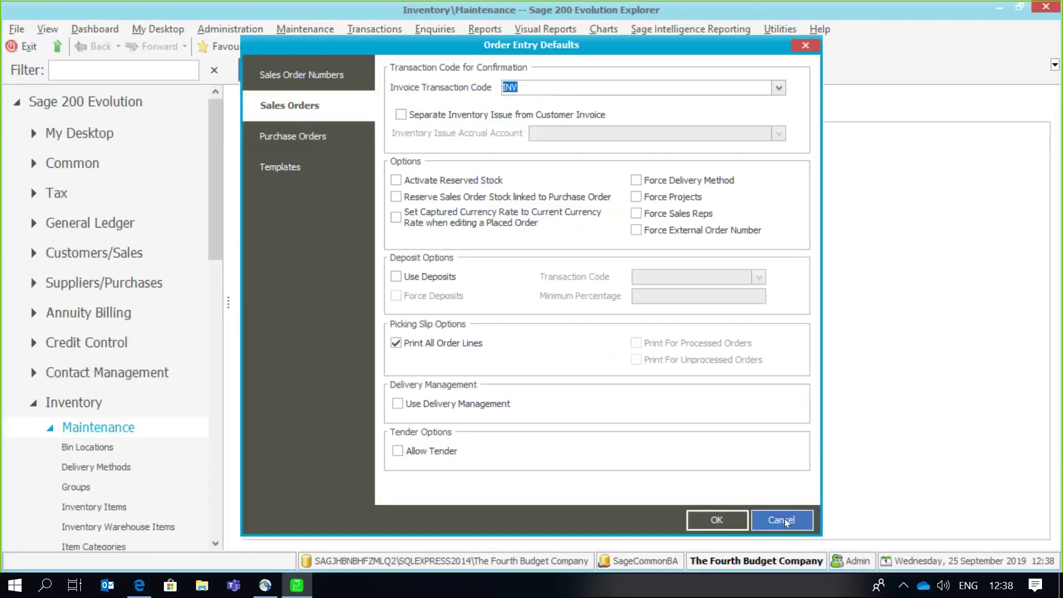
Close the Order Entry Defaults and open a new Invoice from the inventory transactions
left_click(746, 523)
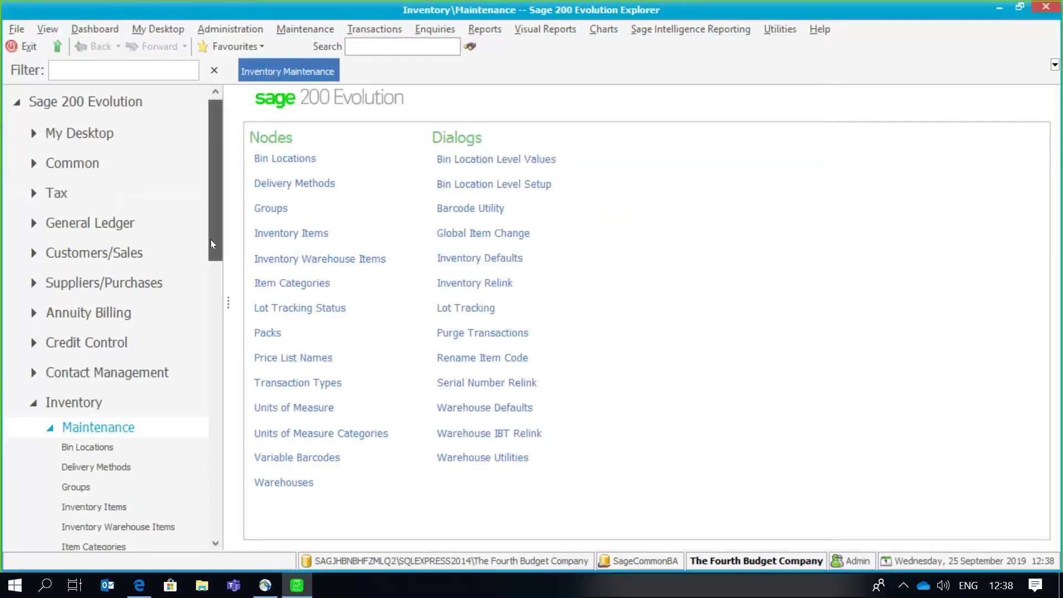
left_click_drag(210, 239, 213, 345)
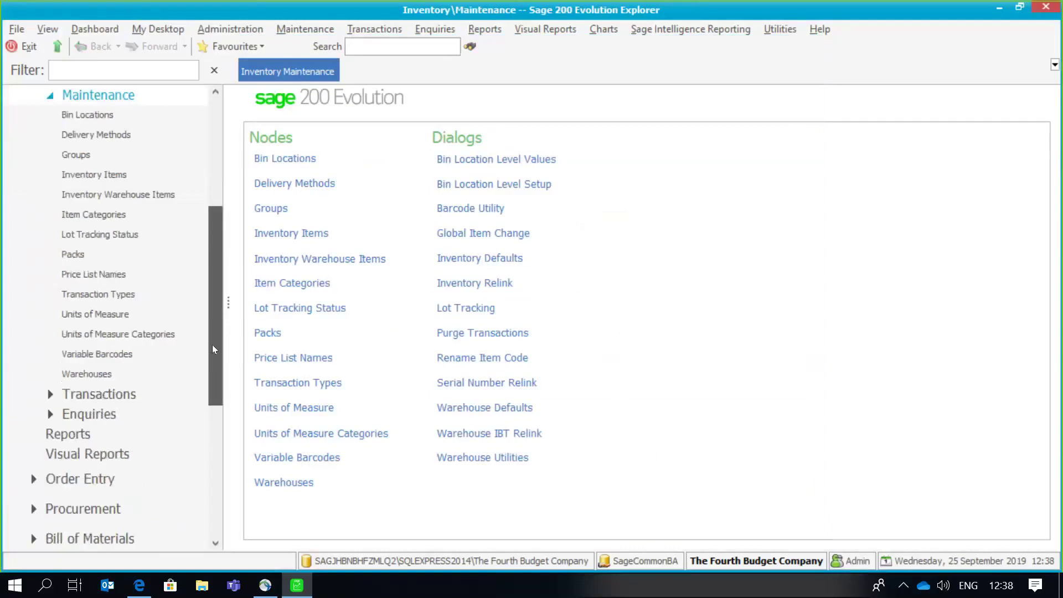
left_click(138, 387)
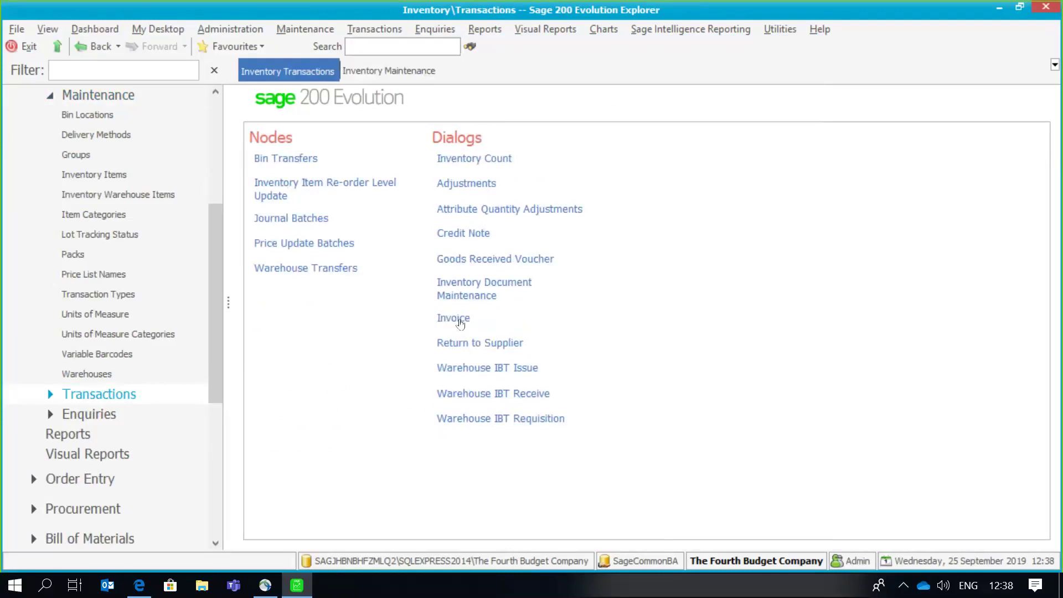
left_click(459, 324)
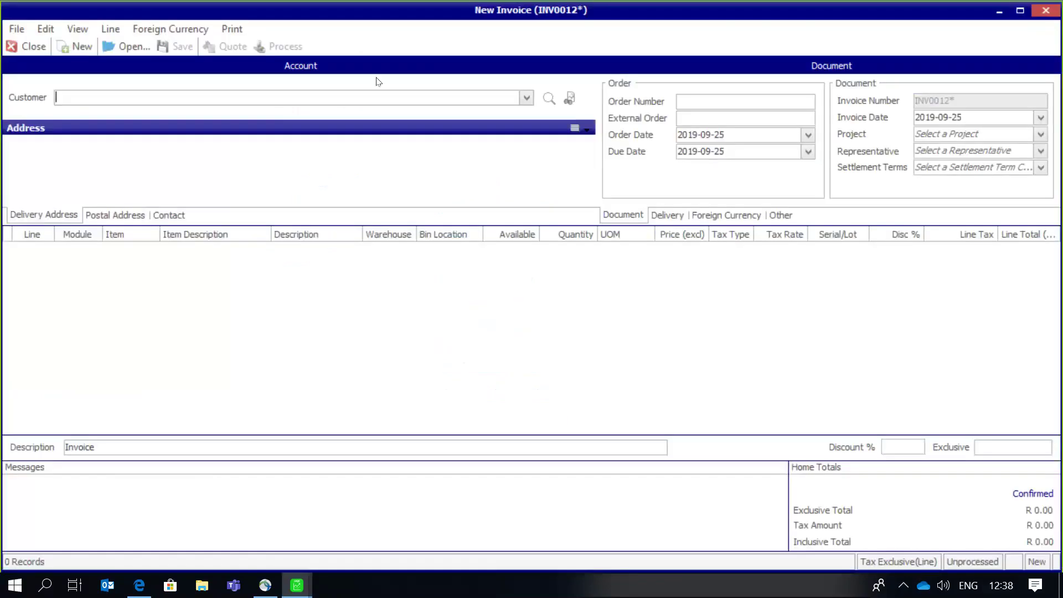